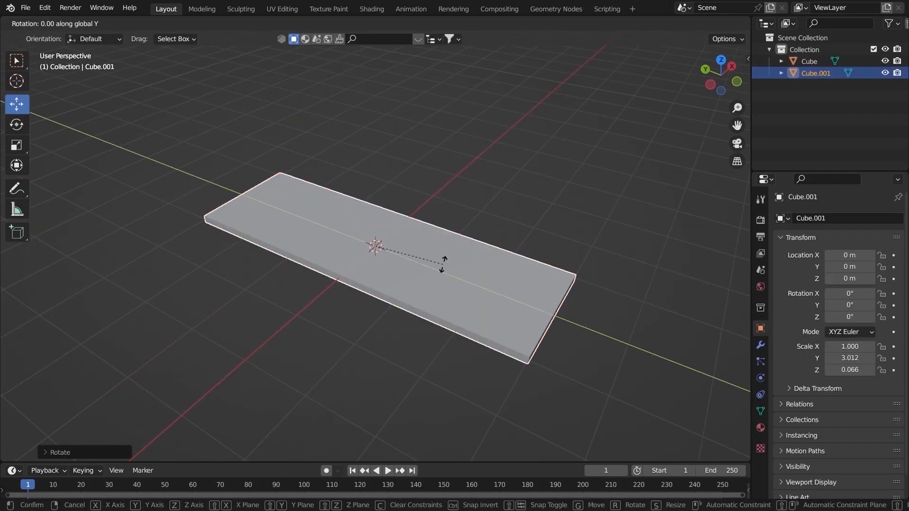
- Rotate the duplicated slab 90° about Y and place it upright along the floor's +X edge as a side wall
text(90)
key(Return)
key(KP_7)
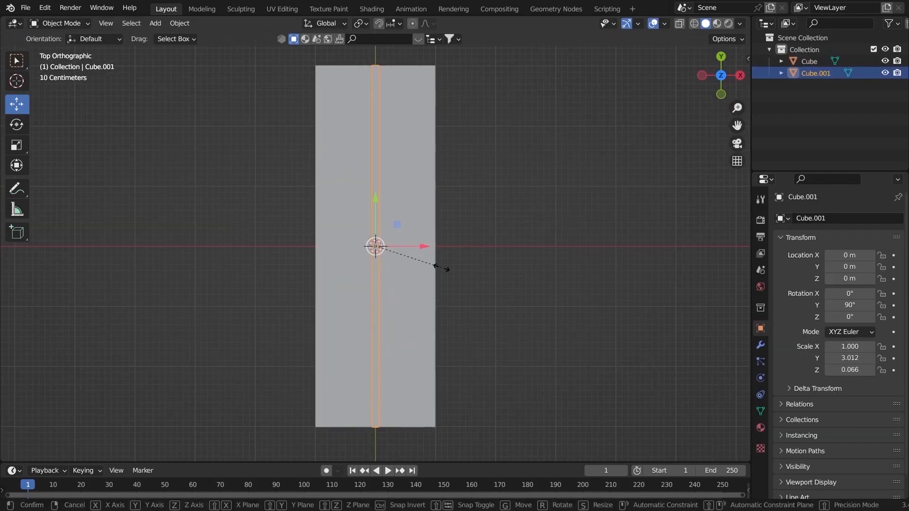
drag(471, 261, 486, 260)
key(KP_1)
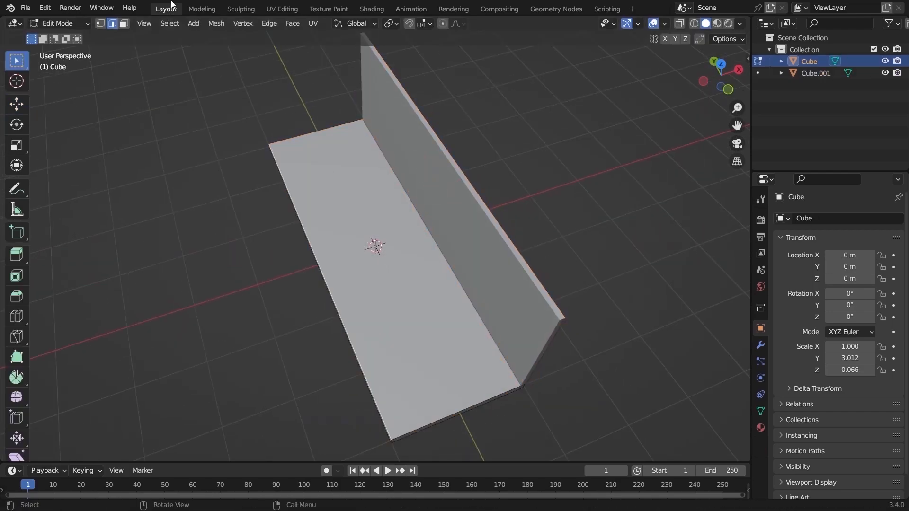
- Loop-cut the floor slab across its length and extrude a section of its -X side outward as a side wing
key(KP_7)
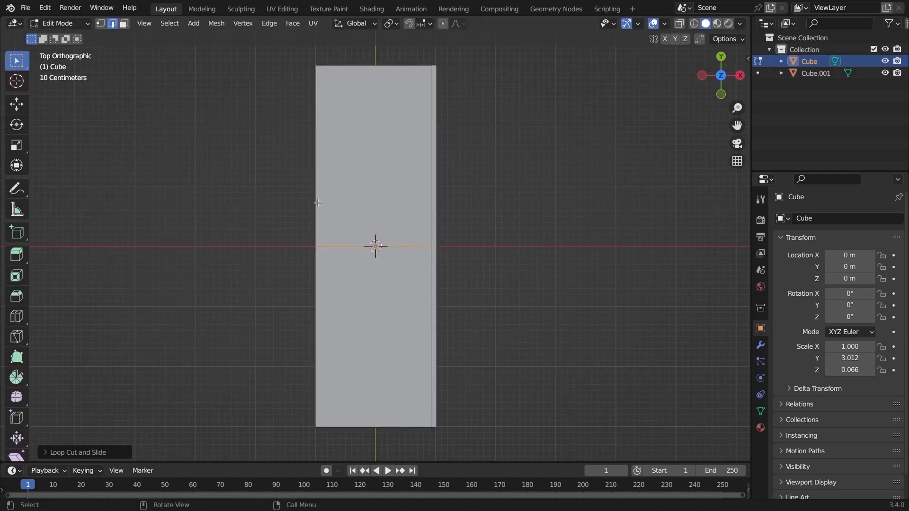
middle_drag(333, 165, 417, 75)
scroll(417, 75, up, 3)
click(126, 26)
click(233, 253)
key(KP_7)
key(e)
click(126, 198)
key(Tab)
middle_drag(303, 199, 365, 278)
- Duplicate the floor slab upward to Z about 1.9 m as the ceiling and thin it to a Z scale of about 0.043
scroll(355, 138, down, 4)
key(shift+d)
key(KP_1)
drag(376, 201, 376, 189)
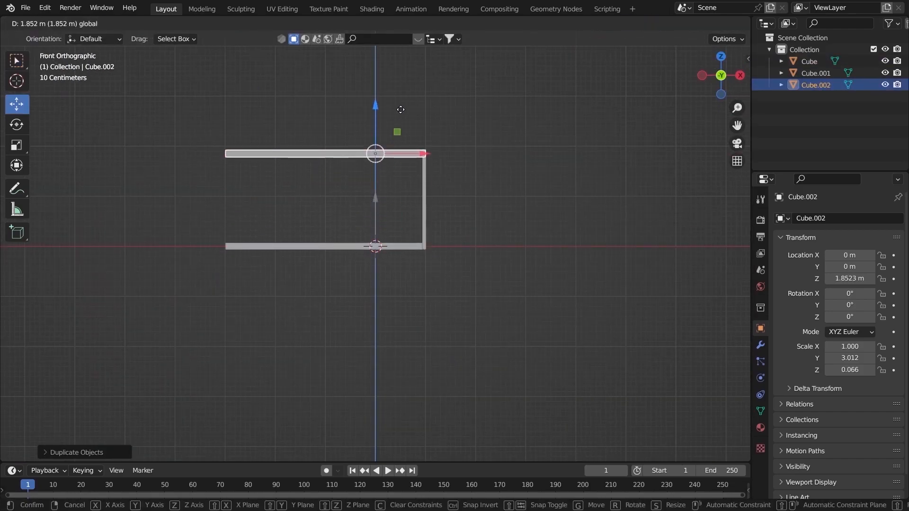
key(KP_Decimal)
key(s)
click(557, 208)
- Duplicate the side wall and move the copy along X to about -0.97 m, onto the opposite side of the room
scroll(557, 208, down, 4)
middle_drag(557, 208, 509, 303)
click(487, 304)
key(KP_7)
key(shift+d)
right_click(492, 265)
drag(418, 260, 418, 261)
- Loop-cut the duplicated wall across its length to separate the section beside the side wing
scroll(407, 260, up, 4)
middle_drag(331, 260, 379, 189)
key(ctrl+KP_3)
scroll(294, 264, up, 1)
key(Tab)
key(ctrl+r)
click(403, 251)
right_click(208, 245)
- Delete the faces of the wall section beside the side wing to leave an opening
key(3)
click(265, 334)
key(x)
middle_drag(265, 333, 388, 348)
key(x)
click(303, 354)
scroll(288, 362, up, 3)
click(114, 26)
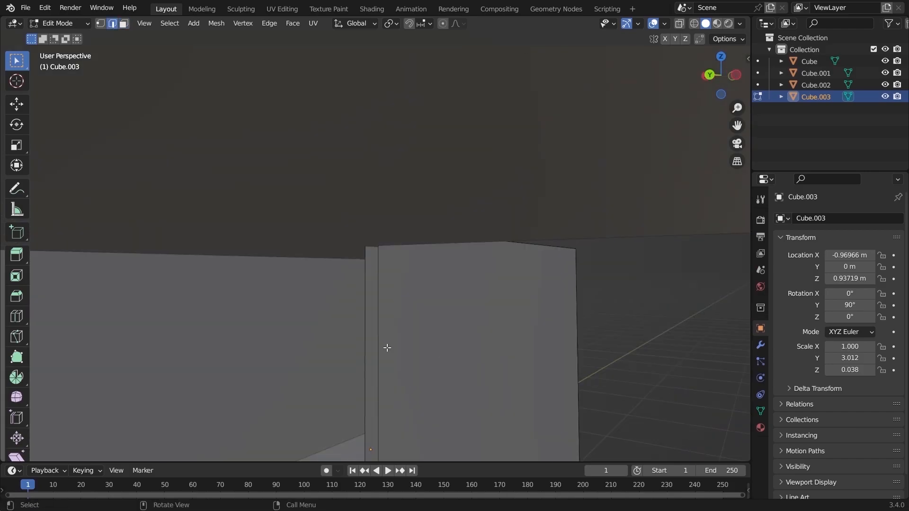
key(Tab)
middle_drag(544, 354, 586, 160)
key(n)
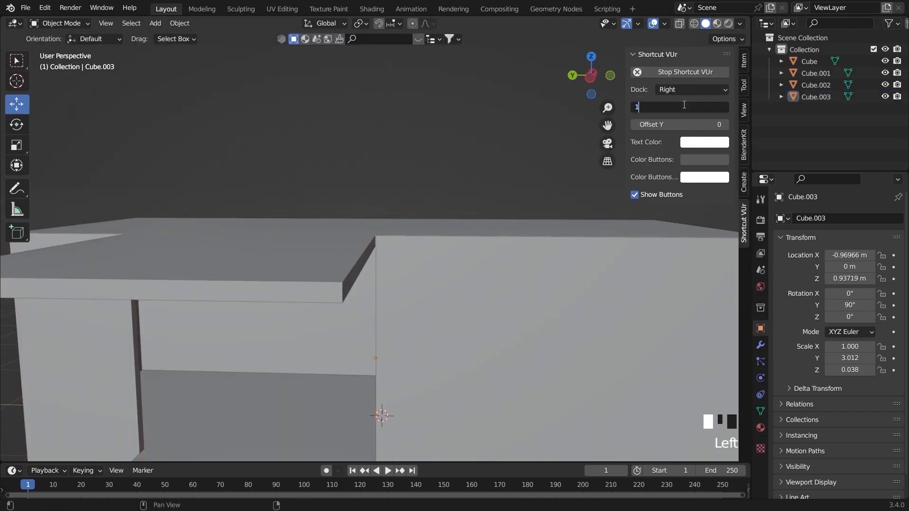
click(744, 60)
key(n)
scroll(575, 201, up, 3)
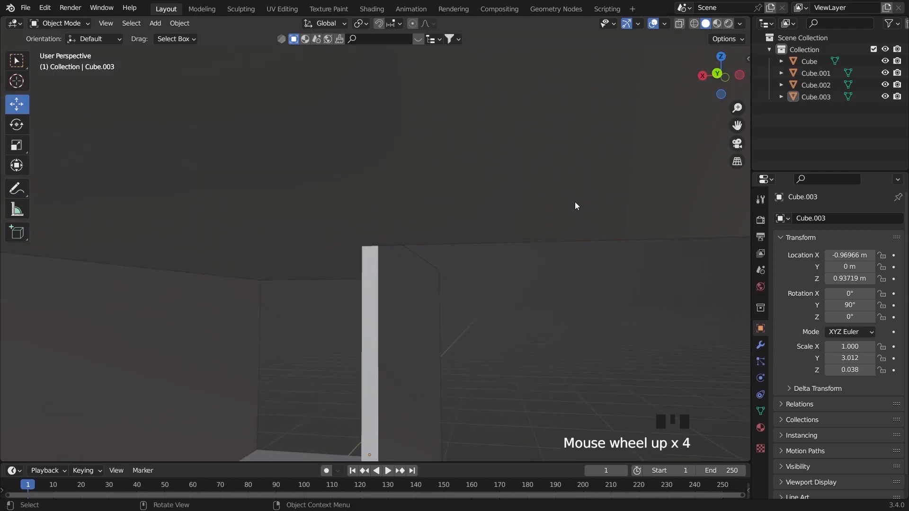
scroll(419, 274, down, 1)
middle_drag(419, 274, 445, 260)
- Add a cube flattened along Y to a scale of about 0.095 and raise it to Z about 0.93 m as a partition wall
key(ctrl+a)
key(shift+a)
click(524, 195)
key(KP_7)
key(s)
click(436, 253)
key(grave)
scroll(432, 260, up, 2)
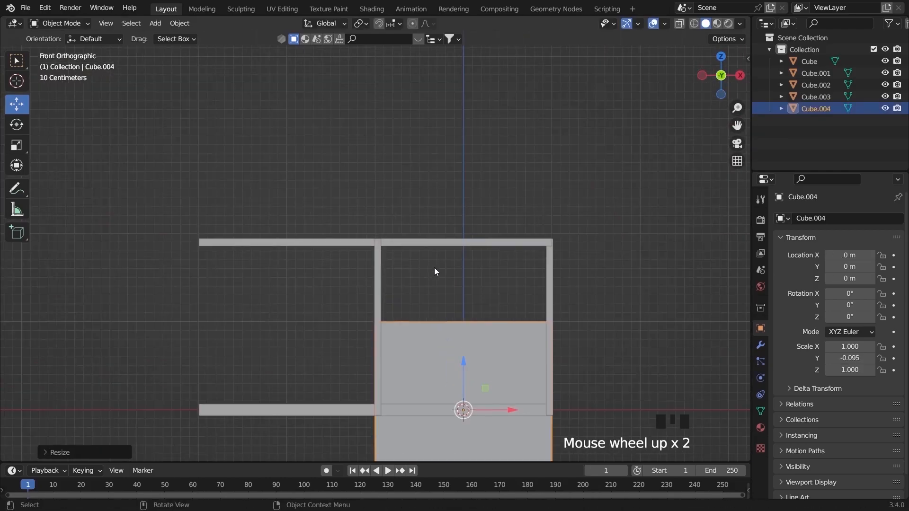
drag(464, 358, 466, 275)
scroll(581, 225, up, 3)
- Shift the partition wall along Y to about -0.099 m so its face lines up with the edge of the side wing
key(grave)
key(s)
key(y)
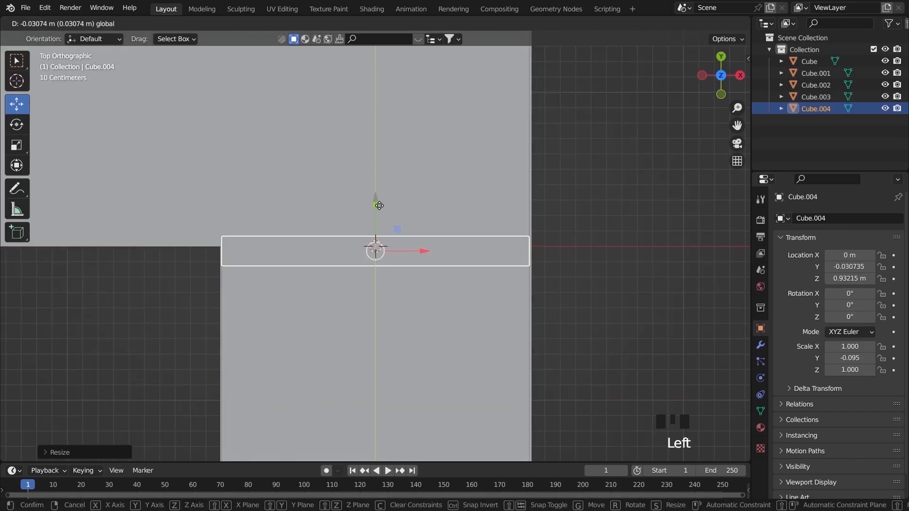
middle_drag(365, 278, 508, 167)
key(grave)
scroll(383, 208, up, 3)
drag(354, 244, 356, 244)
key(grave)
scroll(517, 130, down, 8)
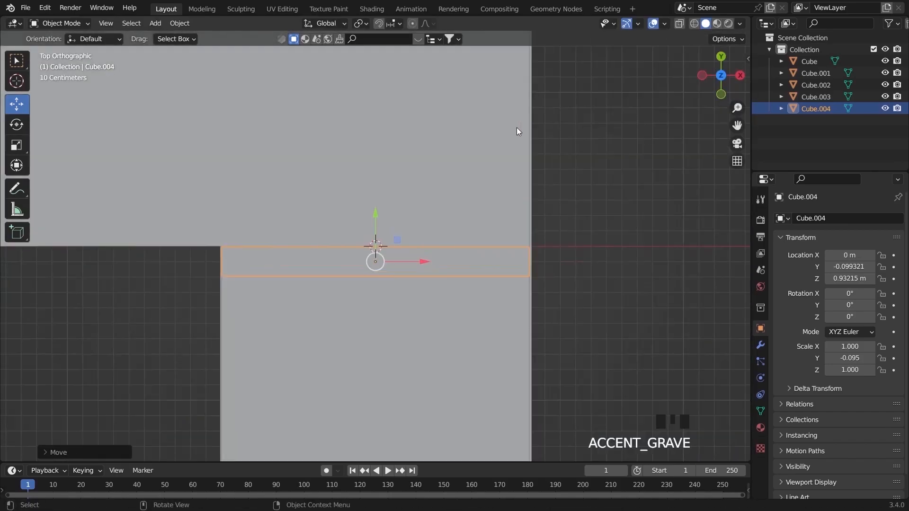
- Duplicate the partition wall in place and shrink the copy to a door-shaped block with scale X 0.522 and Z 0.875
key(shift+d)
click(439, 244)
key(KP_1)
key(s)
key(z)
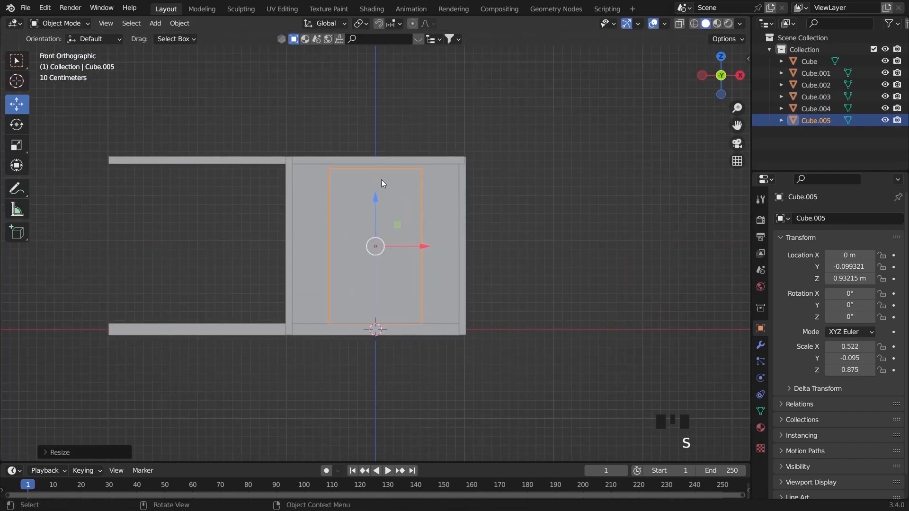
- Resize the door block to about 0.481 × 0.249 × 0.850 scale, thicker than the partition, and lower it to Z about 0.709 m
middle_drag(388, 213, 448, 246)
key(s)
key(y)
click(586, 272)
scroll(568, 278, up, 2)
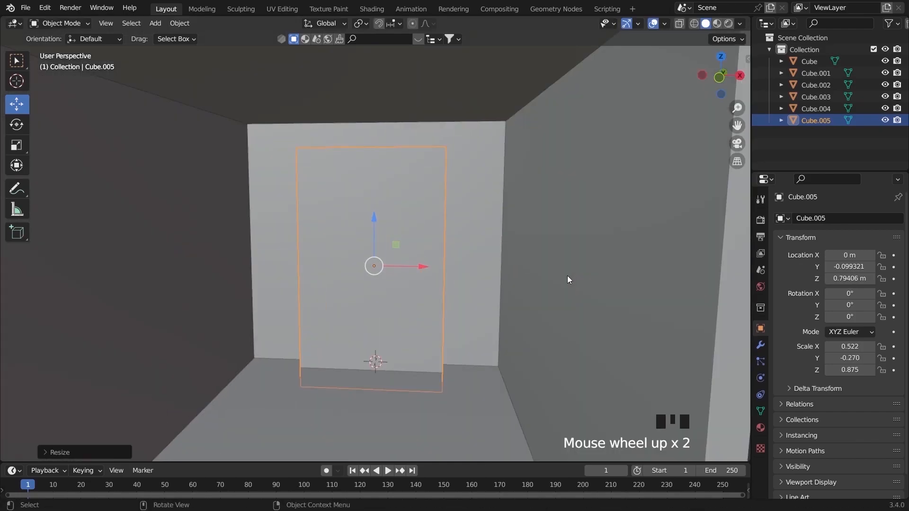
key(grave)
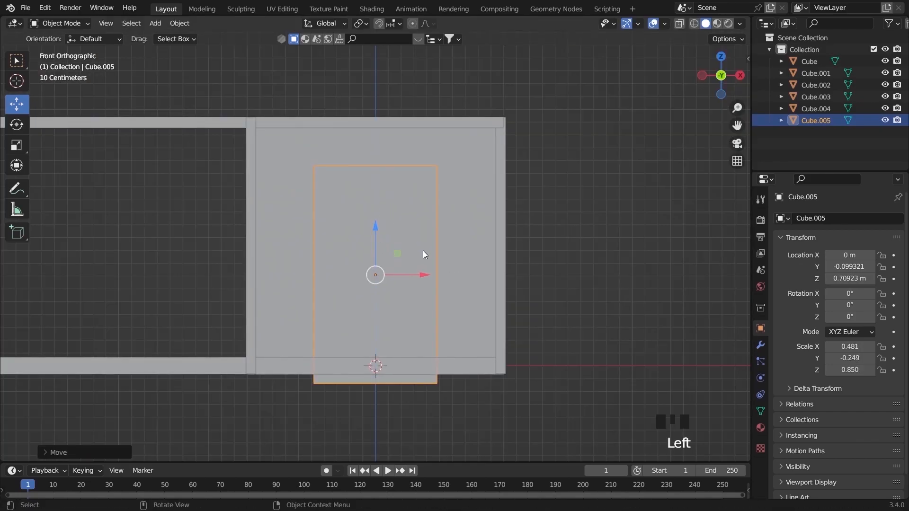
- Move the +X side wall outward and open the floor, partition and ceiling together for mesh editing
drag(529, 246, 591, 250)
middle_drag(587, 256, 563, 276)
click(416, 332)
shift+click(442, 260)
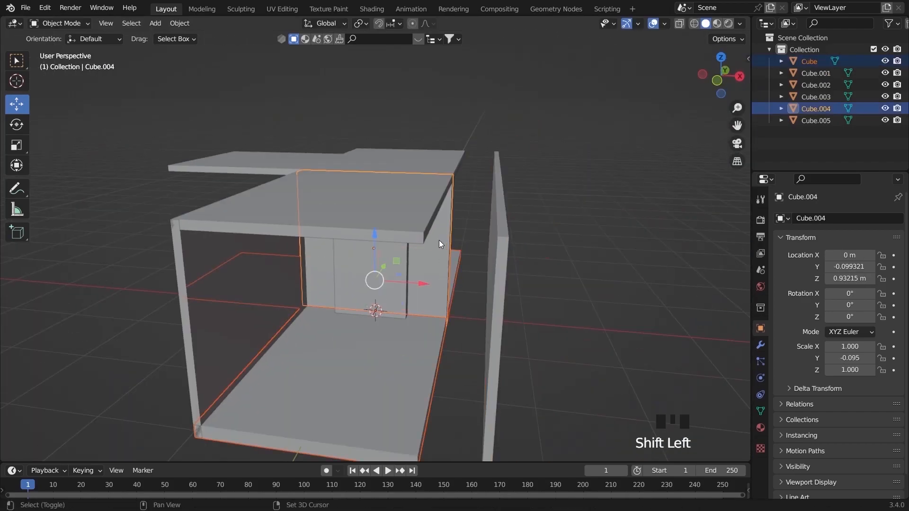
shift+click(408, 206)
key(Tab)
- Extend the +X side faces of the floor, partition and ceiling along X to meet the moved side wall
click(420, 208)
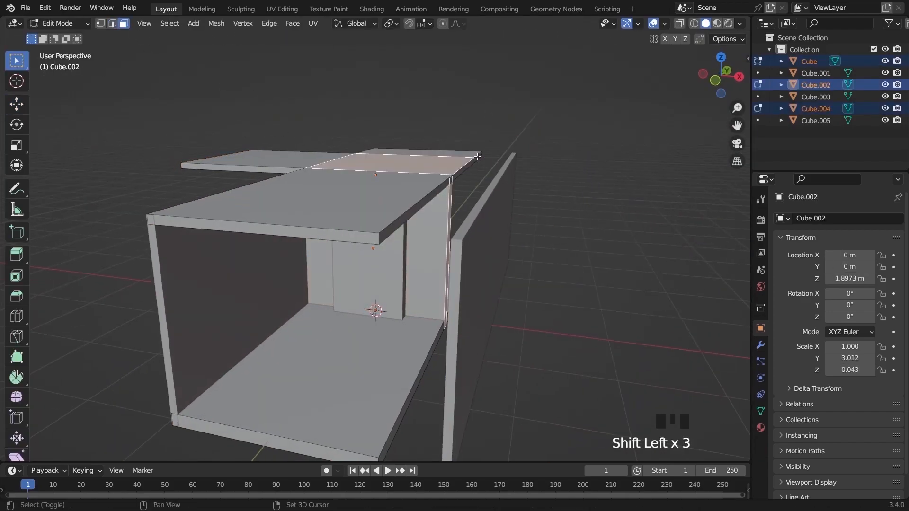
middle_drag(477, 156, 417, 163)
shift+click(604, 118)
shift+click(534, 146)
scroll(474, 190, down, 4)
middle_drag(403, 246, 382, 265)
shift+click(421, 336)
middle_drag(421, 336, 293, 335)
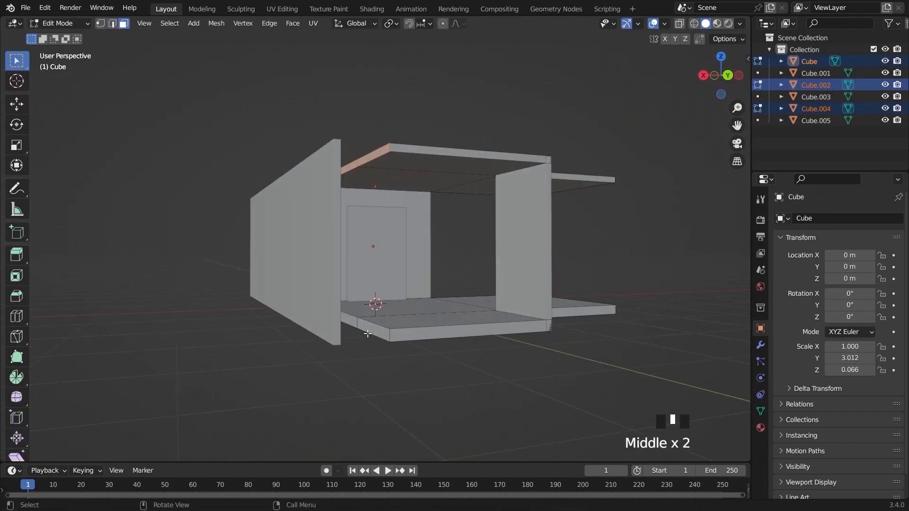
shift+click(369, 333)
key(grave)
click(17, 104)
drag(489, 223, 525, 228)
key(Tab)
- Cut the doorway through the partition wall with a Boolean Difference modifier that uses the door block as its object
middle_drag(567, 267, 591, 233)
click(569, 218)
key(KP_1)
key(shift+a)
click(440, 246)
click(760, 345)
click(809, 218)
click(667, 277)
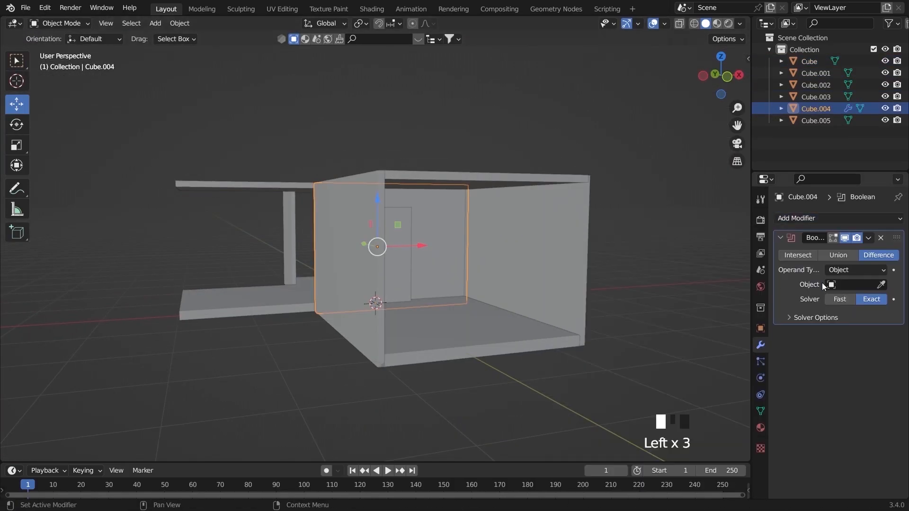
click(856, 254)
click(406, 260)
- Move the door block along Y out of the doorway
middle_drag(554, 279, 532, 292)
key(KP_7)
drag(376, 208, 426, 420)
middle_drag(478, 355, 517, 284)
click(517, 284)
click(466, 284)
key(grave)
drag(375, 322, 413, 66)
middle_drag(419, 213, 428, 142)
scroll(430, 189, up, 2)
click(431, 231)
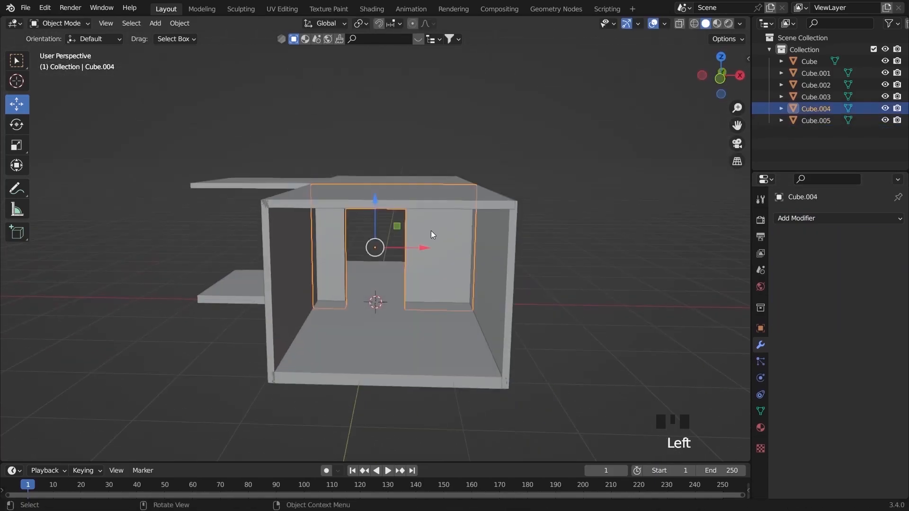
click(545, 226)
scroll(511, 213, up, 3)
scroll(497, 215, down, 3)
- Lengthen the room by moving the front end faces of the floor and both side walls outward along -Y
middle_drag(459, 219, 543, 243)
click(487, 209)
shift+click(421, 280)
middle_drag(492, 293, 445, 270)
shift+click(469, 313)
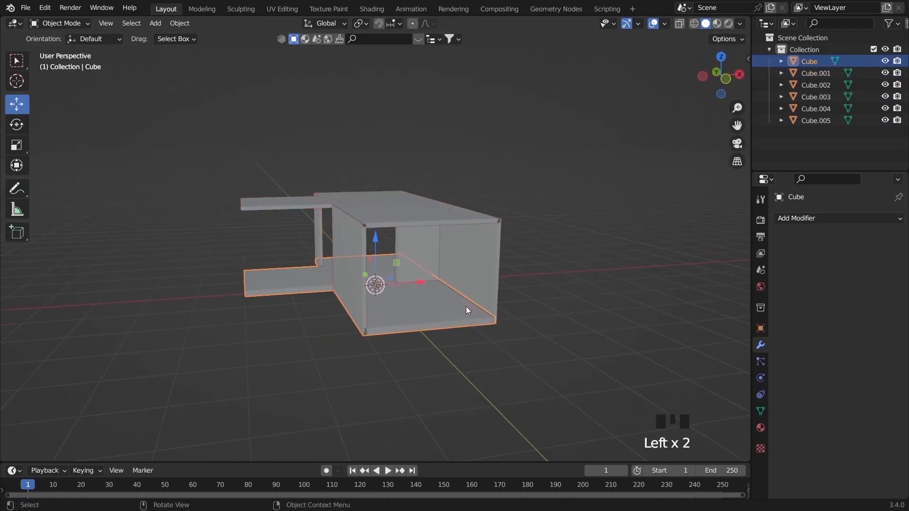
key(Tab)
click(498, 258)
shift+click(366, 298)
middle_drag(372, 300, 396, 327)
drag(430, 299, 466, 362)
- Extend the ceiling's front end face along -Y to match the lengthened floor and walls
middle_drag(466, 360, 445, 329)
click(428, 235)
key(Tab)
click(427, 233)
key(Tab)
key(KP_7)
scroll(400, 308, down, 3)
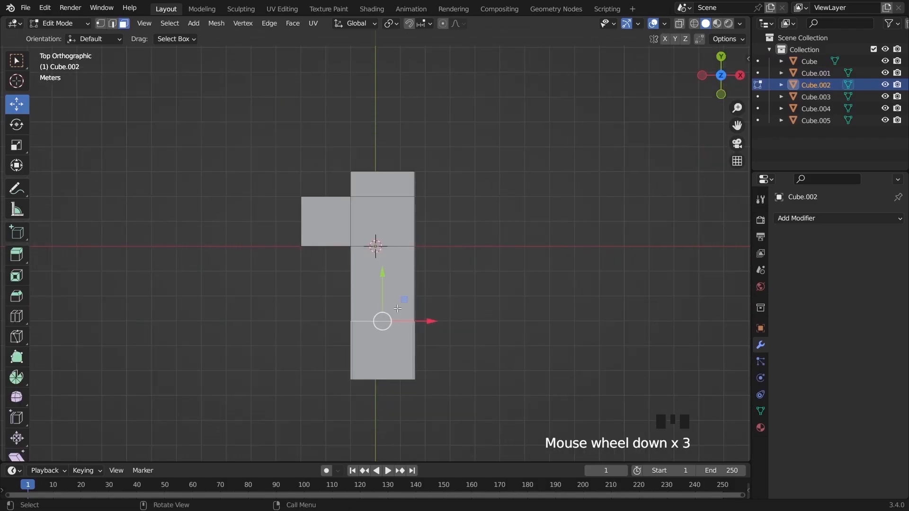
drag(388, 339, 389, 340)
key(grave)
key(Tab)
click(477, 290)
middle_drag(477, 290, 540, 289)
- Add a cube, scale it along X to the room's width, flatten it along Y into a panel, and move it toward -Y
key(grave)
key(KP_7)
key(shift+a)
scroll(520, 26, up, 10)
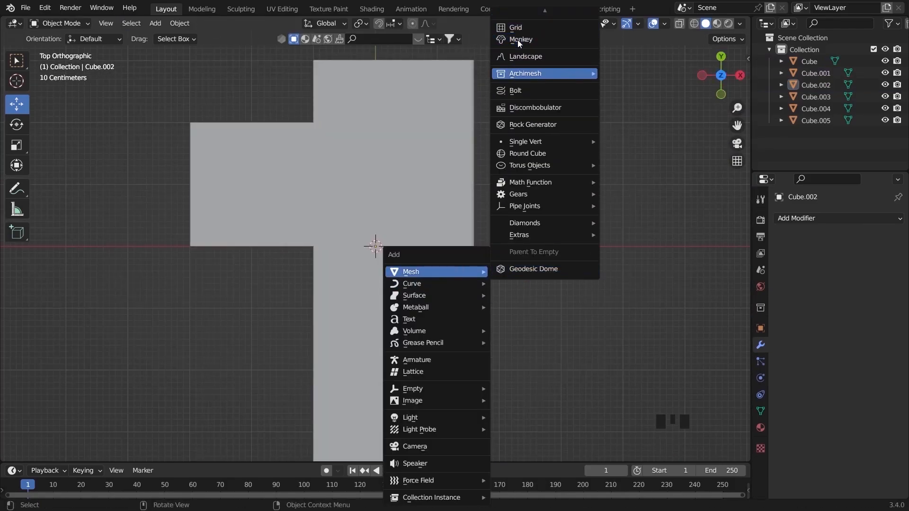
click(517, 26)
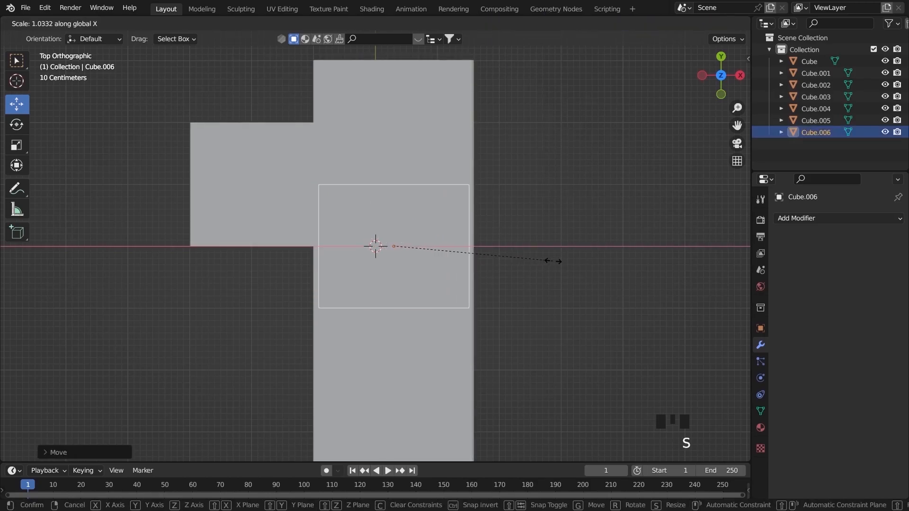
drag(393, 227, 393, 383)
scroll(392, 379, down, 2)
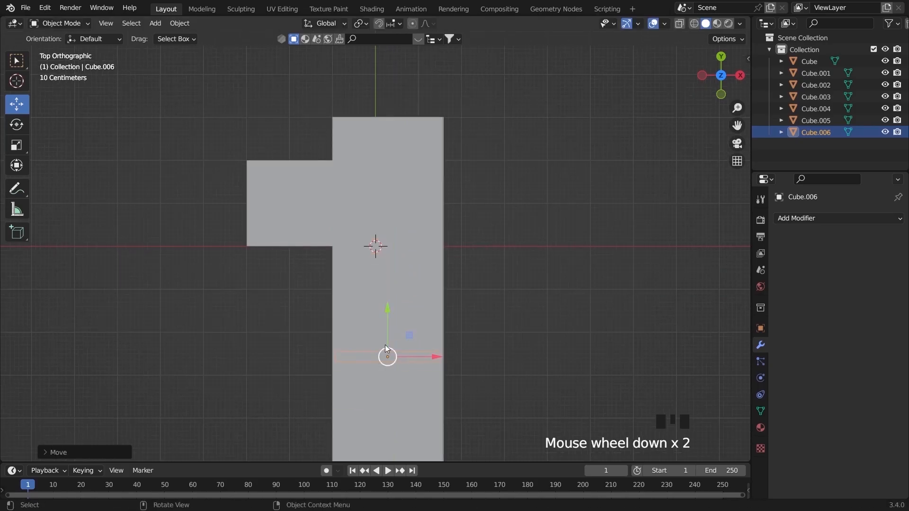
- Move the panel along -Y to close the room's front end and raise it along Z between floor and ceiling
drag(388, 338, 388, 395)
scroll(385, 369, down, 3)
drag(381, 301, 383, 338)
key(grave)
middle_drag(400, 361, 392, 221)
scroll(392, 221, down, 3)
key(grave)
drag(377, 198, 377, 130)
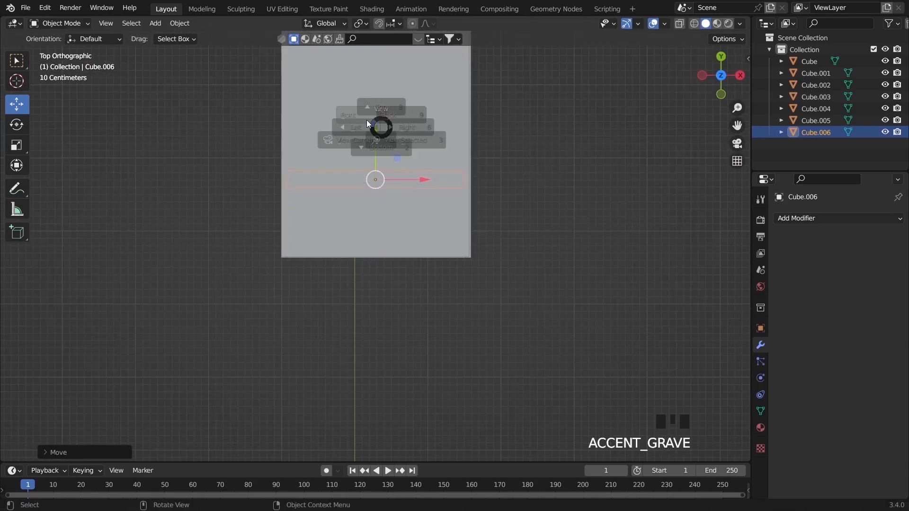
key(grave)
scroll(327, 190, down, 1)
drag(320, 193, 320, 179)
drag(333, 137, 333, 136)
- Hide the door block and bring the whole building into the front view
middle_drag(468, 192, 416, 227)
drag(304, 168, 342, 188)
click(523, 216)
scroll(516, 223, down, 7)
middle_drag(511, 237, 504, 250)
key(grave)
click(399, 219)
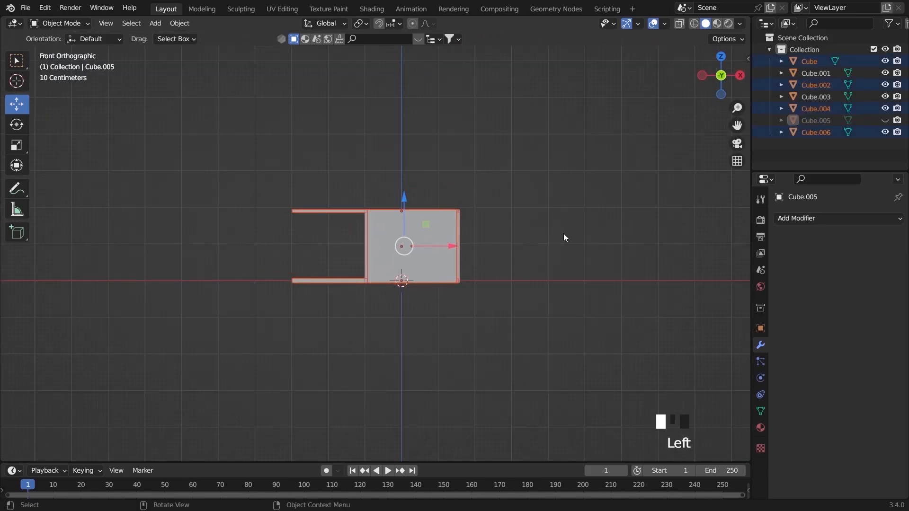
- Add a camera facing the building from the front, split the viewport, and look through the camera in the second view
key(shift+a)
click(513, 407)
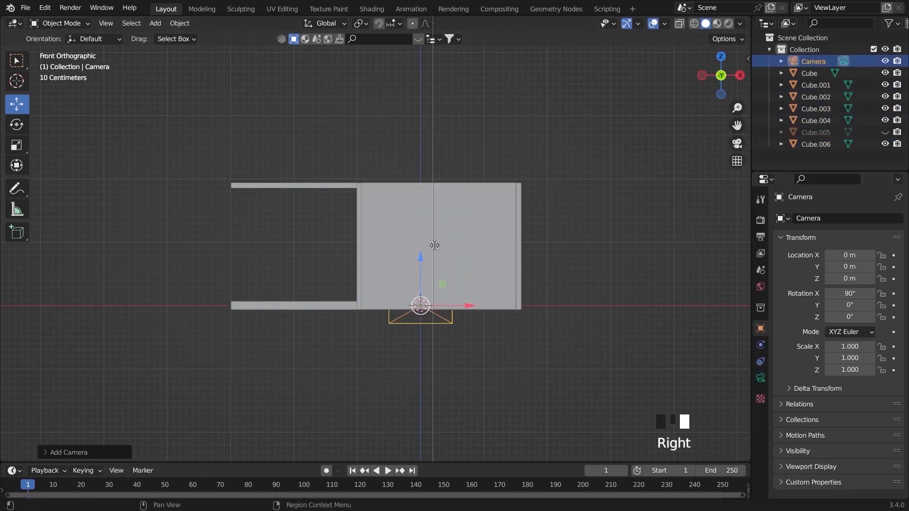
click(427, 246)
click(737, 143)
- Set the output resolution to 2000 x 2450 px
click(760, 237)
double_click(867, 234)
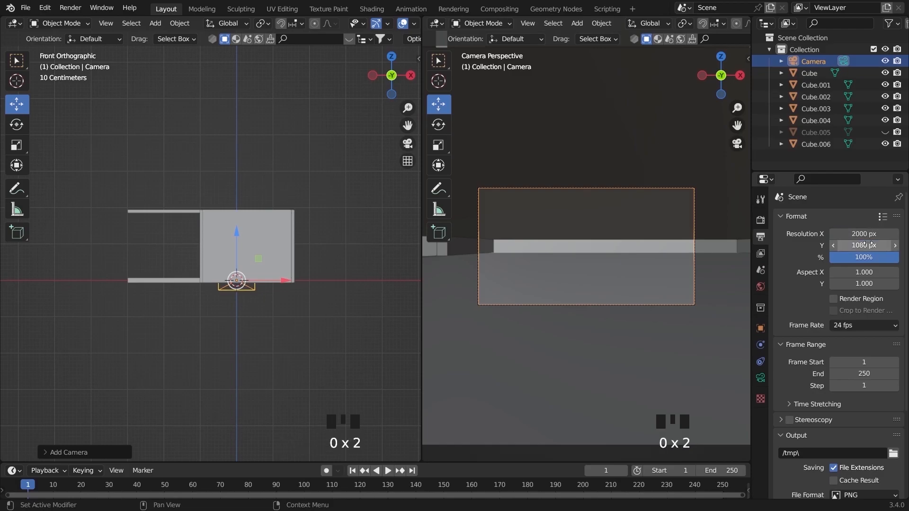
text(2450)
key(Return)
- Raise the camera, pull it back along -Y to face the doorway, and set its focal length to 38 mm
drag(238, 231, 239, 215)
key(grave)
click(283, 212)
drag(238, 158, 248, 304)
middle_drag(329, 270, 303, 294)
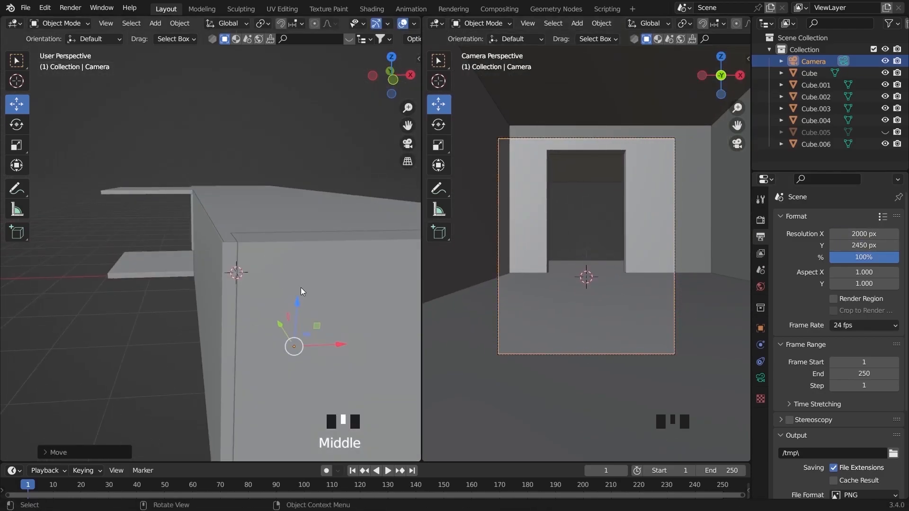
click(760, 378)
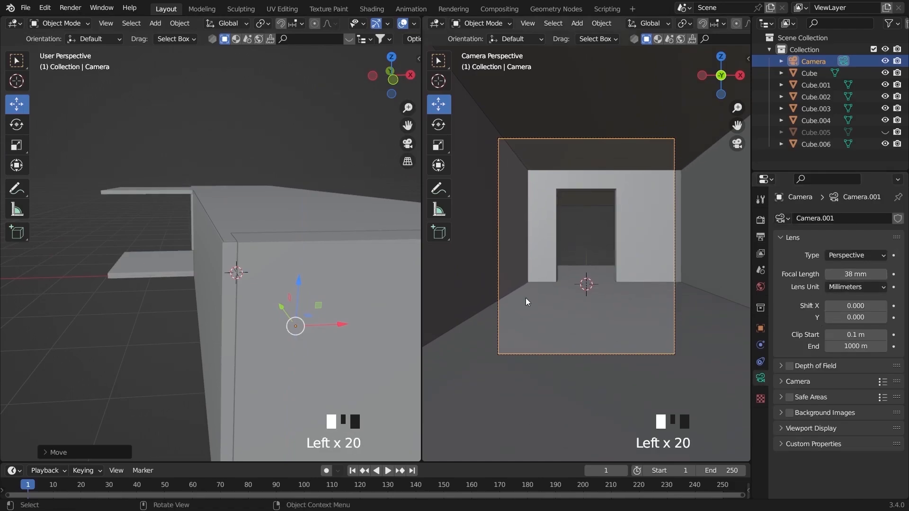
- Raise the ceiling slab along Z above the walls
click(303, 213)
key(grave)
drag(233, 172, 233, 145)
- Select both side walls, the partition and the front end wall, and raise their top faces along Z past the ceiling
click(244, 246)
middle_drag(239, 248, 256, 266)
shift+click(225, 265)
shift+click(251, 222)
shift+click(293, 232)
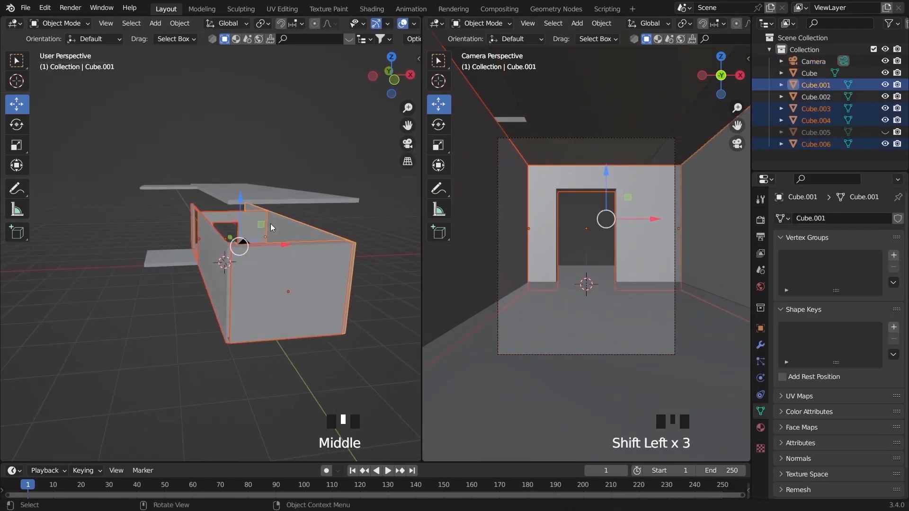
scroll(273, 227, up, 2)
key(Tab)
shift+click(330, 207)
click(329, 207)
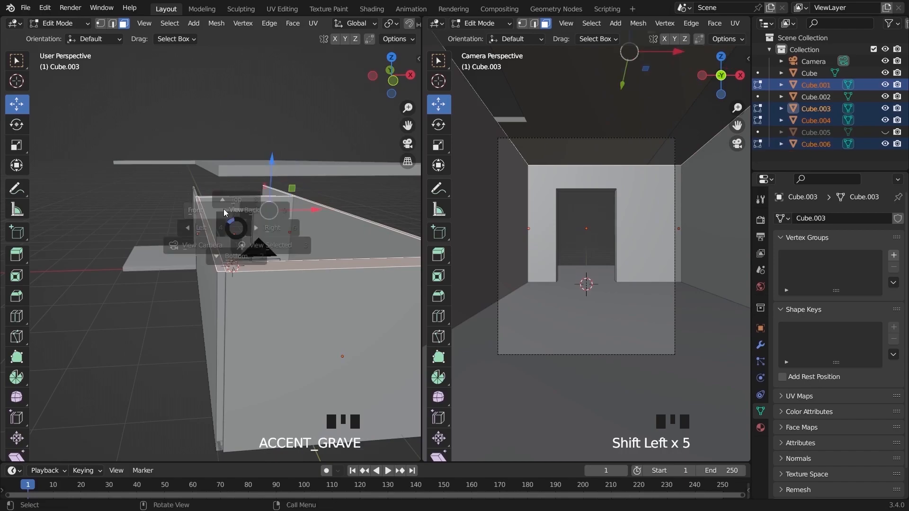
key(grave)
scroll(222, 218, up, 4)
mouse_move(210, 199)
mouse_down()
mouse_move(210, 135)
mouse_move(191, 174)
mouse_up()
key(Tab)
- Show the camera view in rendered shading and switch the render engine to Cycles with GPU Compute
click(293, 130)
click(303, 132)
scroll(707, 25, down, 6)
click(728, 24)
click(761, 222)
click(864, 219)
click(871, 255)
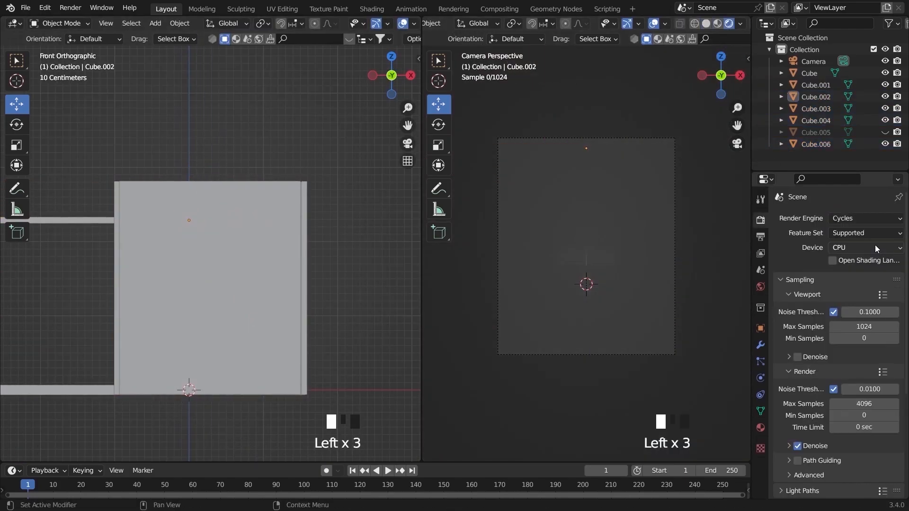
click(875, 250)
click(851, 272)
- Set the maximum samples to 64 for the viewport and 200 for the render, and save the file
click(870, 314)
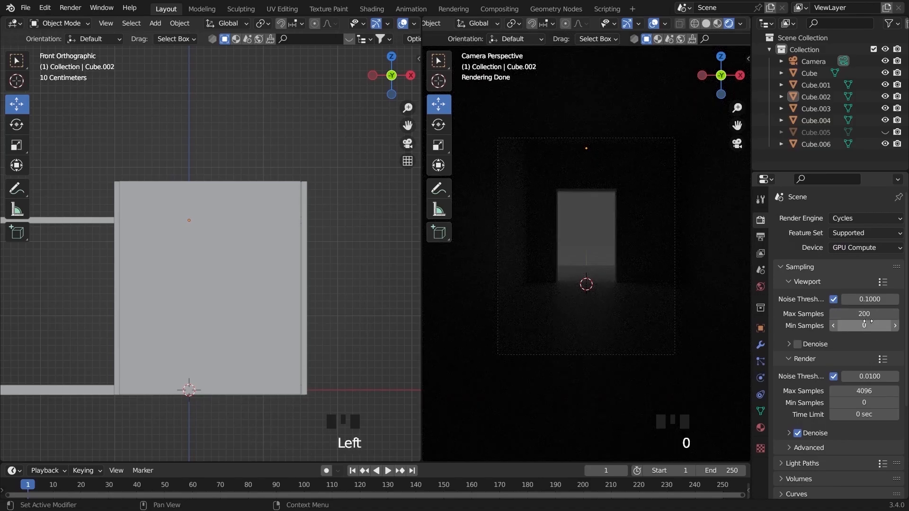
key(ctrl+s)
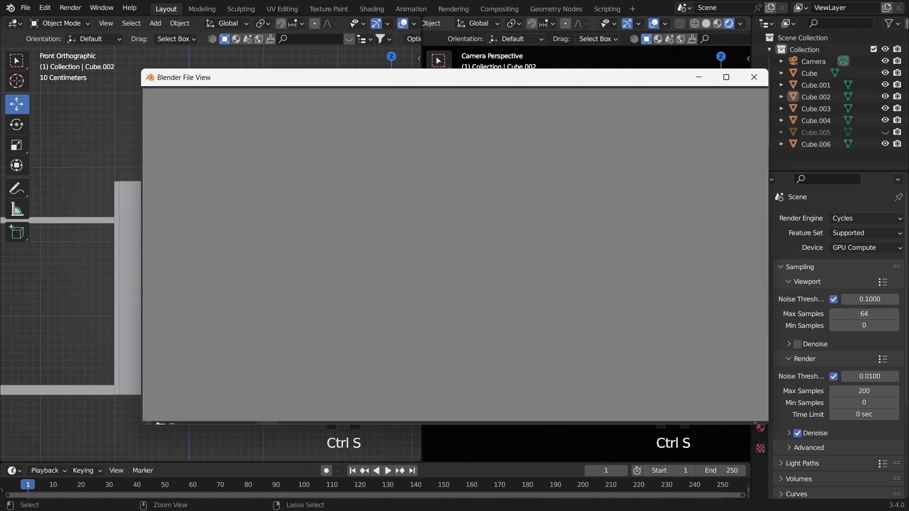
key(Return)
- Raise the remaining lower top face of the wing-side wall about 0.86 m along Z to level it with the other walls
middle_drag(293, 312, 199, 290)
scroll(302, 296, down, 3)
click(125, 290)
key(Tab)
middle_drag(128, 279, 148, 300)
click(148, 300)
key(grave)
key(grave)
key(grave)
scroll(158, 290, down, 6)
drag(207, 194, 206, 160)
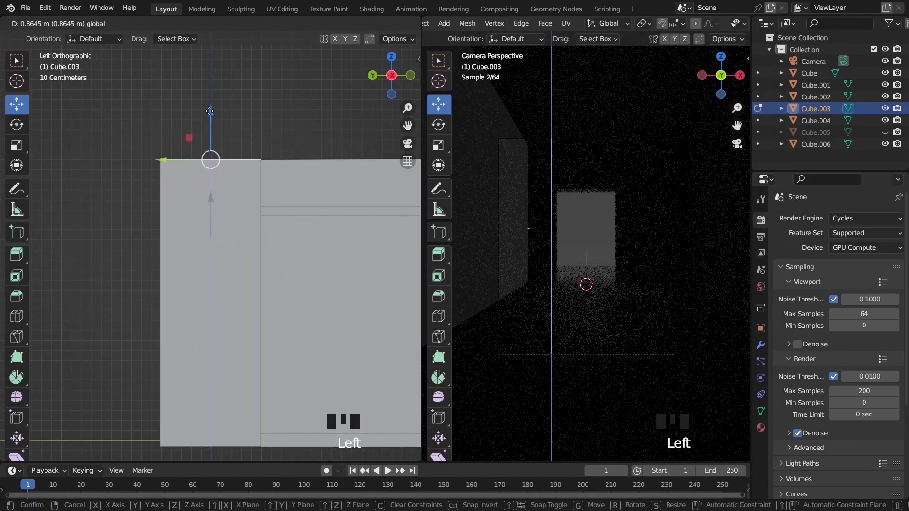
drag(209, 111, 210, 110)
scroll(265, 152, down, 7)
middle_drag(272, 157, 232, 259)
key(Tab)
click(294, 186)
- Add a cube beside the front section of the wing-side wall and stretch it along Y into a window-sized block
scroll(284, 199, down, 4)
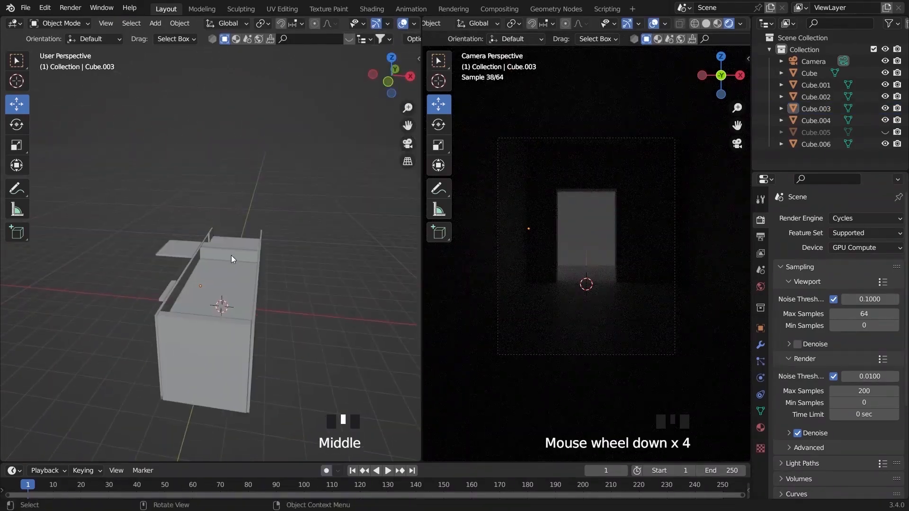
scroll(189, 265, up, 2)
drag(213, 249, 213, 249)
click(216, 265)
key(grave)
scroll(252, 300, up, 2)
key(grave)
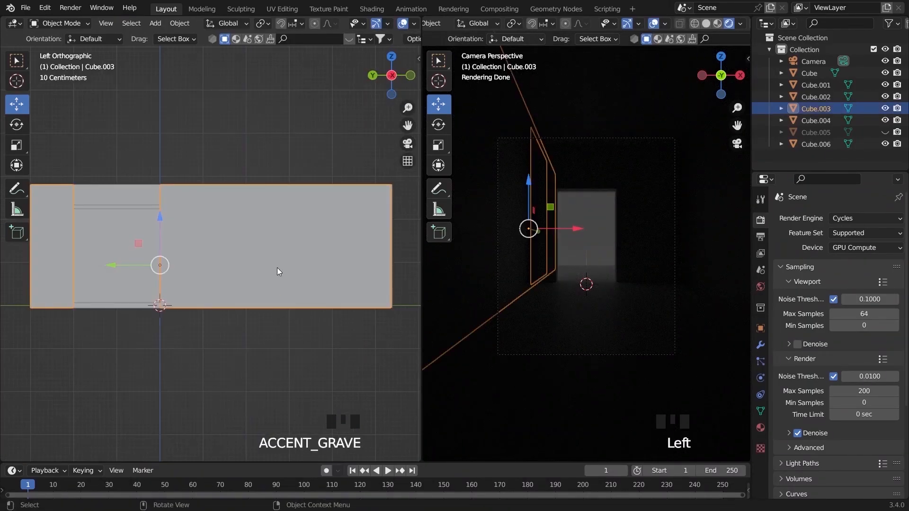
click(213, 178)
key(shift+a)
mouse_move(218, 180)
click(305, 192)
key(grave)
drag(258, 152, 269, 193)
key(grave)
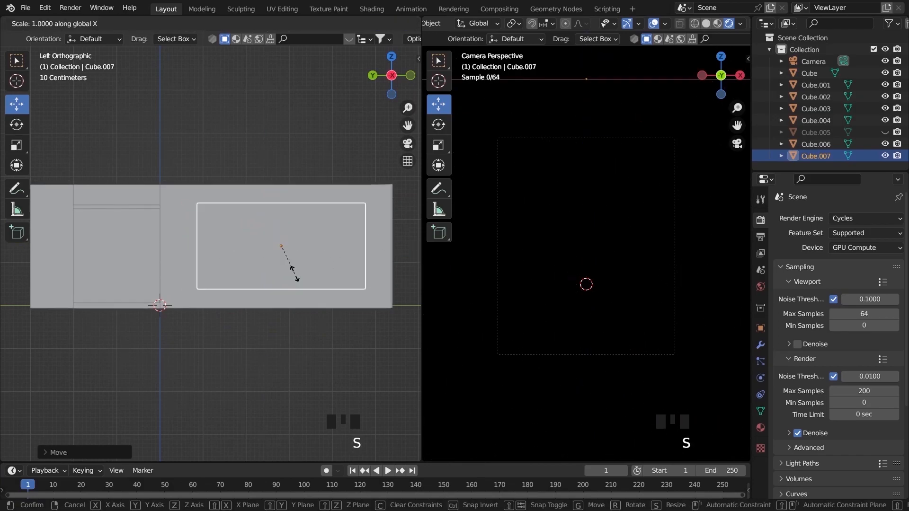
- Position the window block along X so that it passes through the side wall
drag(227, 250, 226, 249)
key(grave)
drag(298, 312, 261, 313)
middle_drag(208, 266, 259, 256)
click(327, 351)
click(278, 277)
- Cut the window opening in the side wall with a Boolean Difference modifier that uses the window block as its object
click(379, 320)
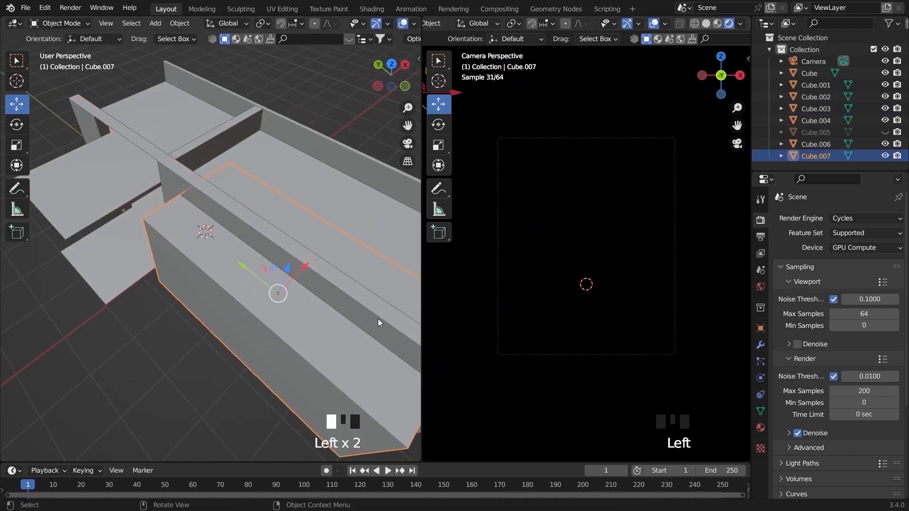
click(760, 345)
click(840, 218)
click(665, 275)
click(849, 285)
click(881, 285)
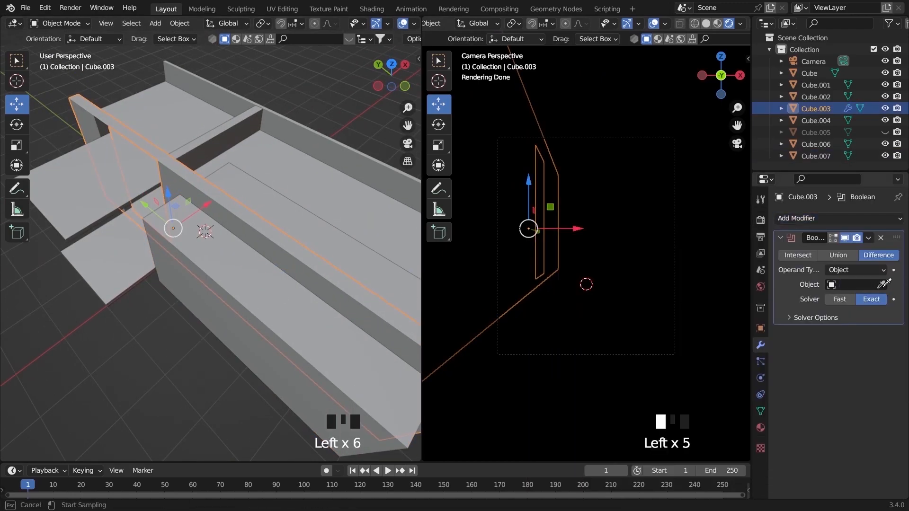
click(815, 252)
- Duplicate the window block in place, scale the copy down slightly, and rescale it along X as the frame's inner cutter
click(278, 279)
key(grave)
key(grave)
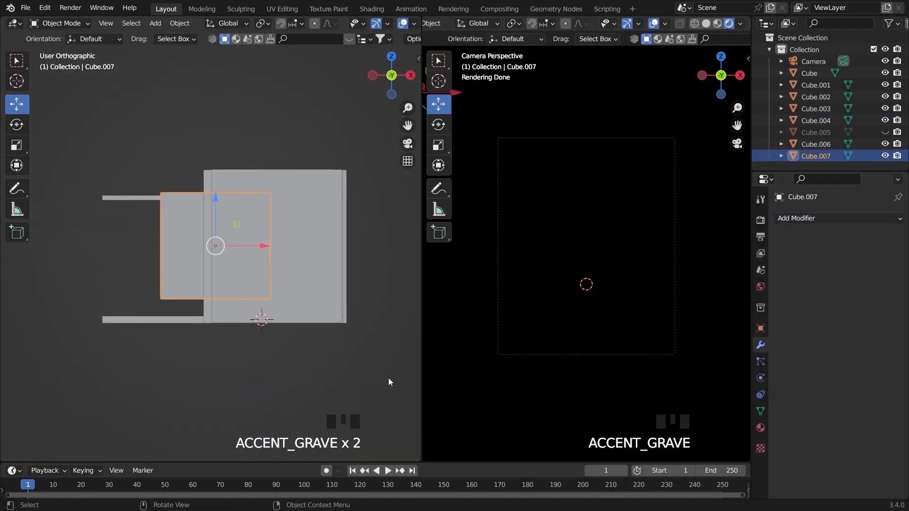
key(grave)
key(grave)
key(shift+d)
key(s)
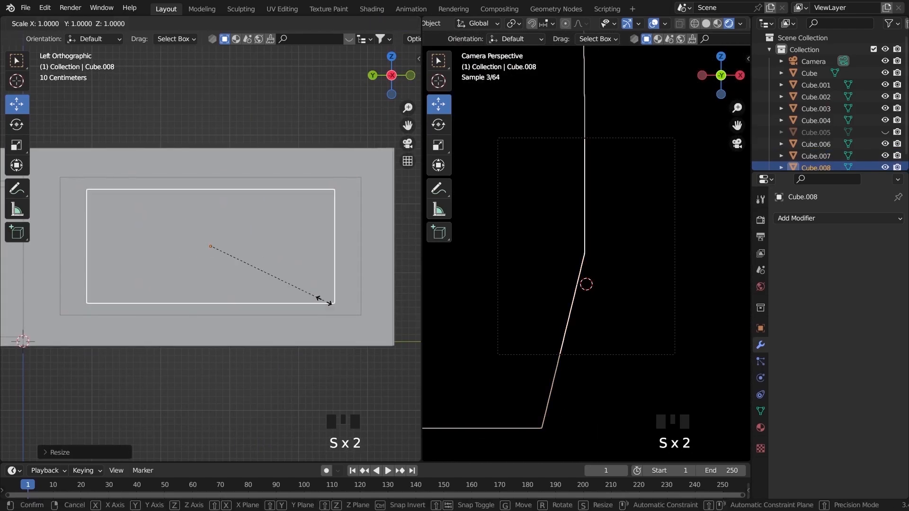
key(grave)
key(s)
key(x)
click(369, 286)
- Hollow the window block into a frame with a Boolean Difference modifier that uses the inner block as its object
middle_drag(232, 261, 279, 217)
scroll(284, 223, down, 5)
click(294, 239)
click(818, 219)
click(662, 272)
middle_drag(203, 251, 236, 263)
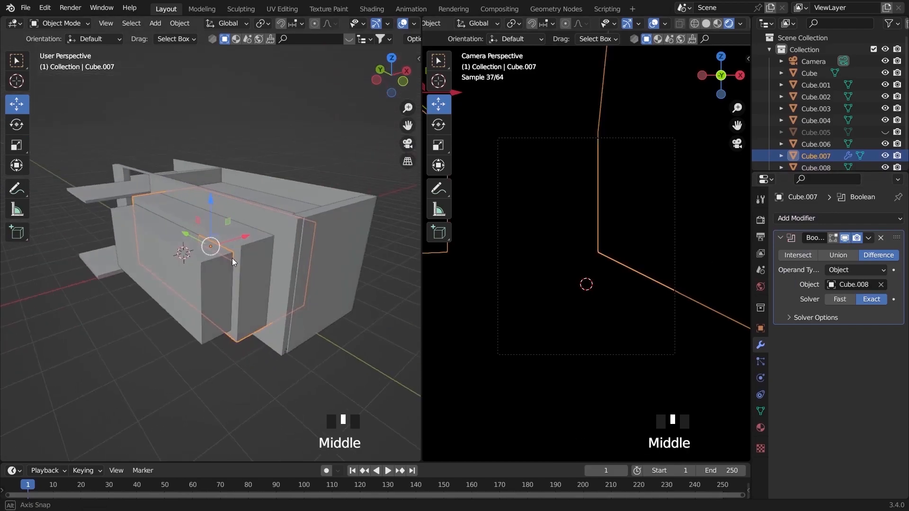
click(835, 251)
- Rescale the window frame along X, move it into the side wall, and rescale the inner cutter block along X
key(grave)
key(s)
key(x)
click(235, 248)
drag(253, 248, 243, 252)
click(172, 259)
key(s)
key(x)
click(216, 248)
- Enlarge the timeline area and split it vertically into a narrow and a wide area
middle_drag(244, 252, 310, 213)
key(grave)
key(grave)
key(grave)
drag(570, 462, 331, 333)
right_click(239, 333)
right_click(222, 333)
click(249, 378)
right_click(234, 331)
right_click(752, 419)
click(751, 420)
click(183, 411)
- Change the narrow lower area to an Image Editor and the wide lower area to a Shader Editor
click(14, 341)
click(43, 386)
click(198, 341)
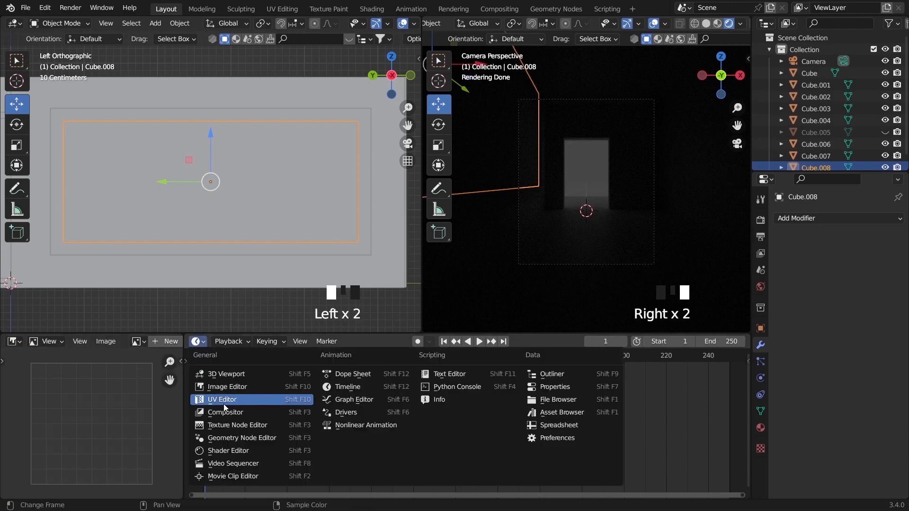
click(230, 450)
- Create a material for the inner window block with Metallic 0.876, Roughness 0.253 and Alpha about 0.087
click(485, 342)
scroll(483, 392, up, 8)
middle_drag(468, 488, 475, 436)
scroll(476, 436, up, 3)
click(396, 373)
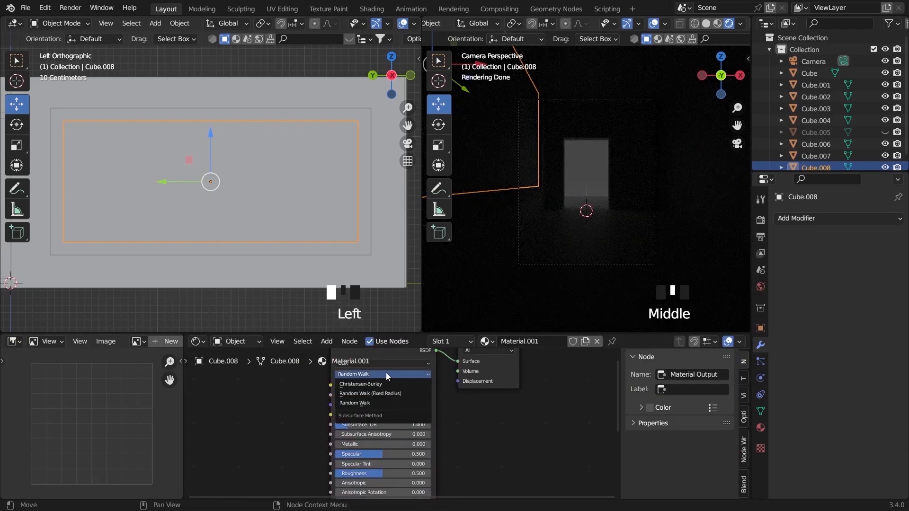
drag(390, 430, 472, 429)
scroll(417, 421, down, 3)
scroll(449, 464, up, 3)
middle_drag(440, 473, 442, 374)
drag(419, 456, 334, 456)
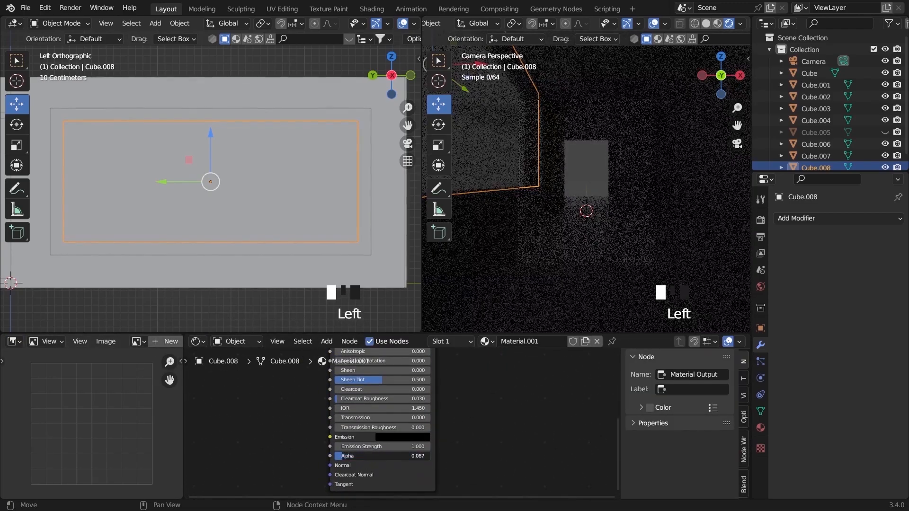
middle_drag(388, 402, 386, 442)
middle_drag(388, 378, 386, 410)
- Duplicate the glass block in place and scale the copy along Y into a narrow vertical divider bar
key(shift+d)
right_click(323, 205)
key(s)
key(y)
click(215, 193)
key(grave)
click(323, 200)
key(s)
key(y)
click(238, 180)
- Move the divider bar along Y toward one end of the window and unlink its material
key(grave)
click(221, 180)
scroll(223, 180, up, 2)
drag(165, 183, 67, 201)
click(611, 342)
- Add an Array modifier to the divider bar with a count of 3 and a relative Y offset of -7.9
click(808, 220)
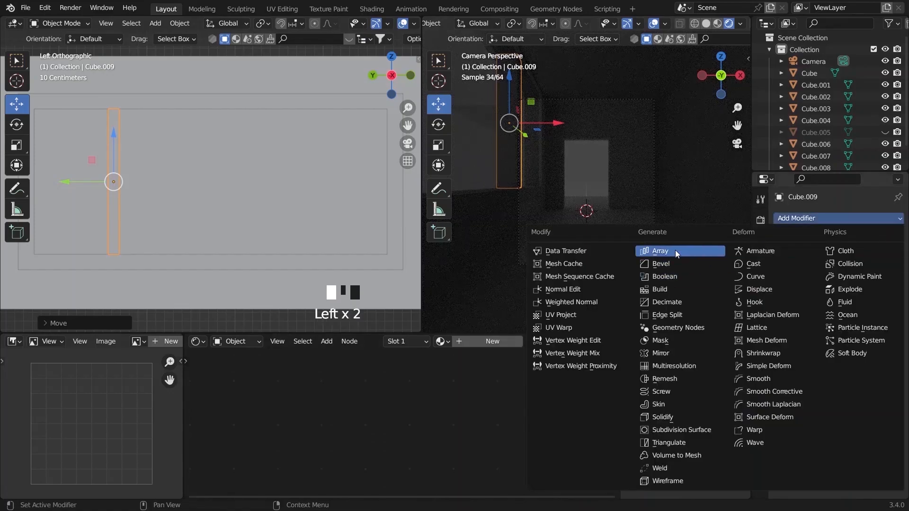
click(676, 252)
drag(857, 317, 814, 317)
- Scale the divider bars along X by about 1.5 to give them more depth in the window frame
middle_drag(265, 199, 362, 251)
scroll(342, 231, up, 2)
click(265, 208)
key(s)
click(286, 221)
click(303, 237)
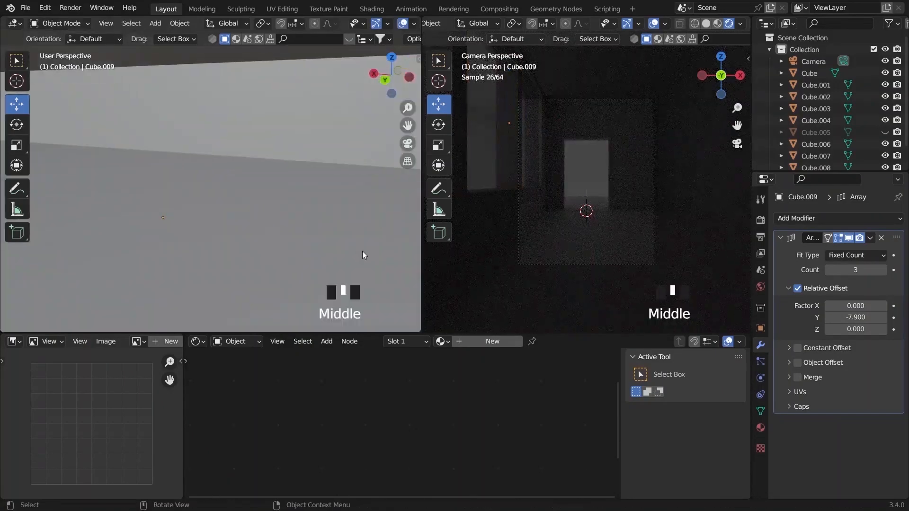
key(s)
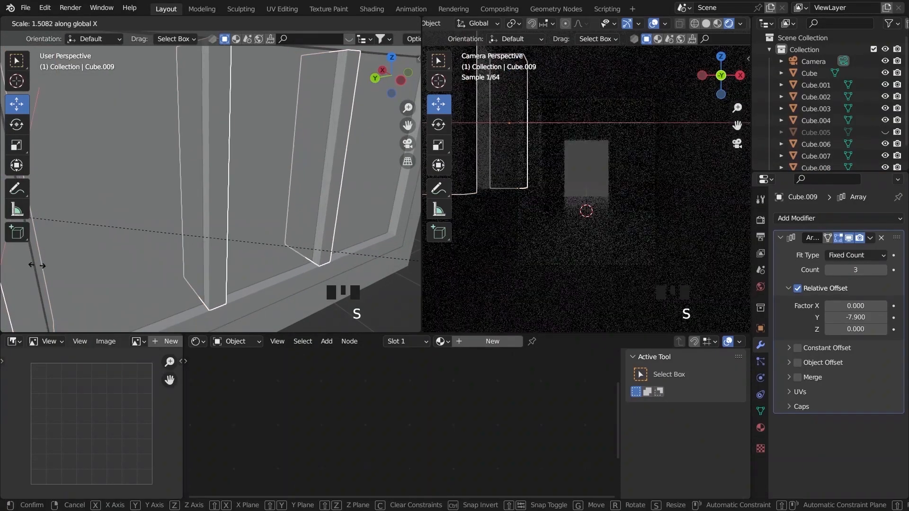
click(325, 260)
- Nudge the divider bars' mesh slightly in Edit Mode and select the glass block behind them
middle_drag(325, 260, 284, 213)
key(Tab)
scroll(237, 199, up, 2)
drag(209, 193, 205, 199)
key(Tab)
middle_drag(213, 201, 264, 100)
click(286, 226)
click(254, 136)
click(284, 203)
middle_drag(284, 203, 259, 196)
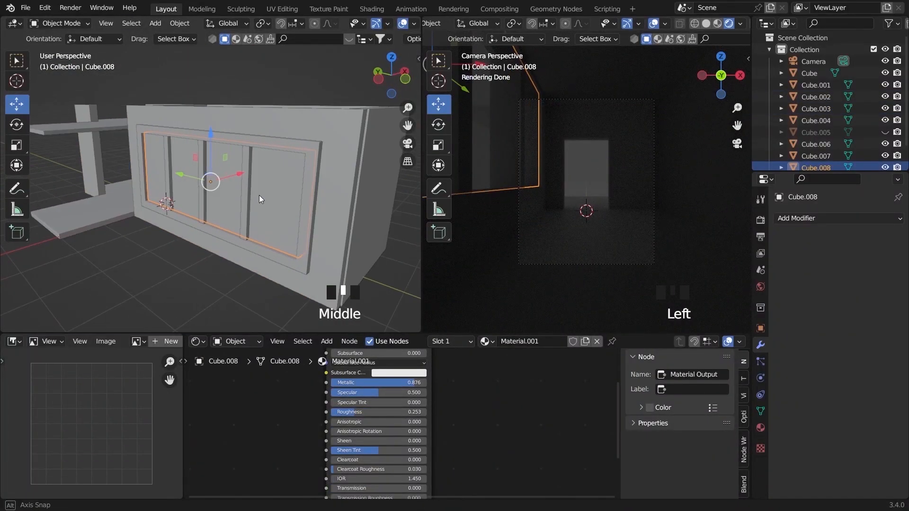
- Raise the camera to about 0.92 m and pull it back along Y to about -4.59 m
click(812, 62)
key(KP_1)
drag(262, 168, 263, 154)
key(KP_7)
drag(263, 192, 263, 230)
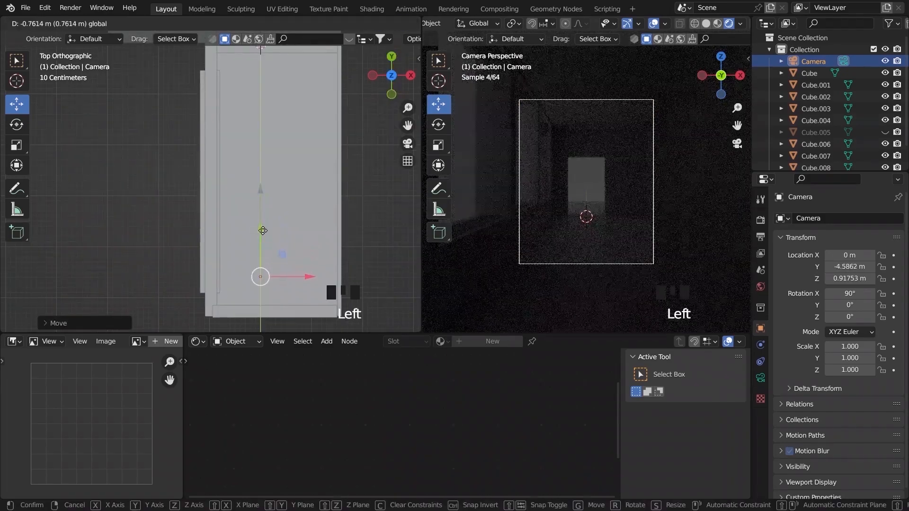
middle_drag(184, 173, 166, 118)
click(265, 225)
middle_drag(307, 208, 260, 218)
click(241, 217)
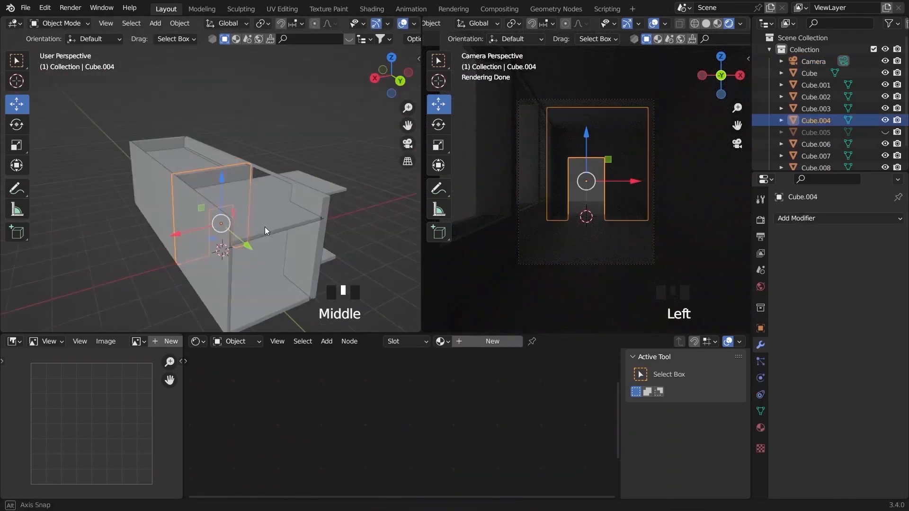
key(grave)
scroll(290, 162, down, 2)
key(shift+d)
key(grave)
key(Delete)
- Make a linked duplicate of the doorway wall, place it at the far end of the building, and save the file
middle_drag(156, 189, 122, 109)
click(209, 213)
key(grave)
scroll(286, 95, down, 4)
key(alt+d)
drag(201, 129, 228, 314)
click(327, 241)
middle_drag(327, 239, 261, 266)
click(258, 268)
key(Tab)
key(Tab)
key(ctrl+s)
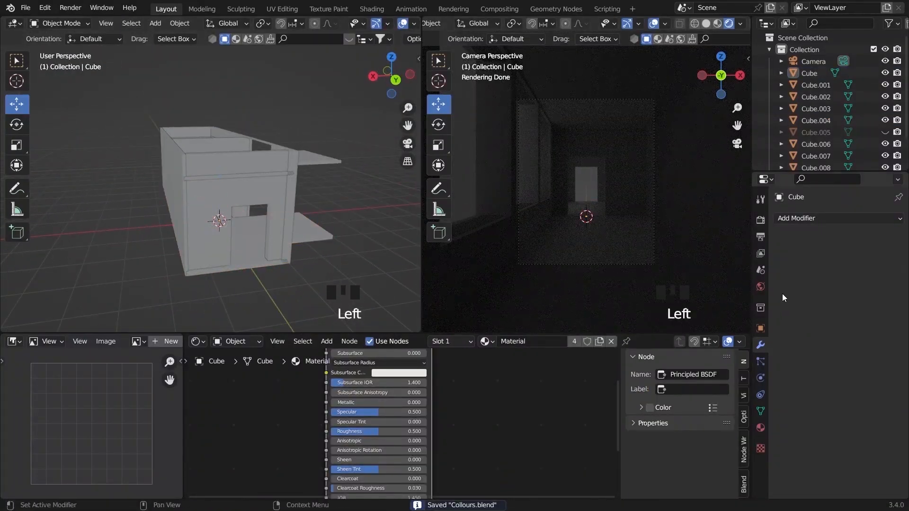
- Switch the shader editor to World and use an Environment Texture with the derelict_highway image as background color
click(236, 367)
click(761, 286)
click(845, 293)
click(830, 280)
click(830, 274)
click(819, 272)
click(828, 271)
click(754, 293)
click(831, 292)
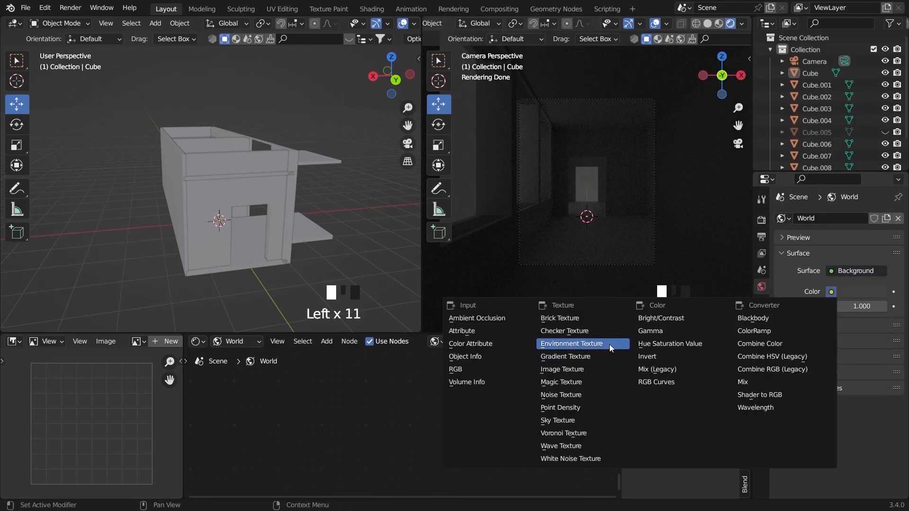
click(609, 344)
click(874, 307)
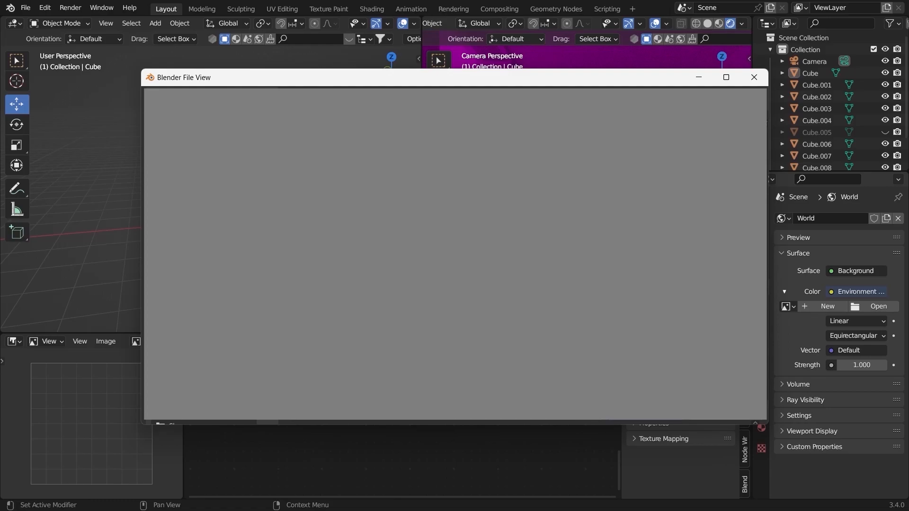
click(671, 421)
- Add Texture Coordinate and Mapping nodes to the environment texture, set the Z rotation to 118°, and save the file
middle_drag(481, 419, 525, 482)
scroll(521, 476, down, 2)
click(428, 391)
key(ctrl+t)
scroll(413, 472, up, 1)
middle_drag(412, 473, 420, 448)
mouse_move(372, 450)
mouse_down()
mouse_move(397, 445)
mouse_move(382, 450)
mouse_up()
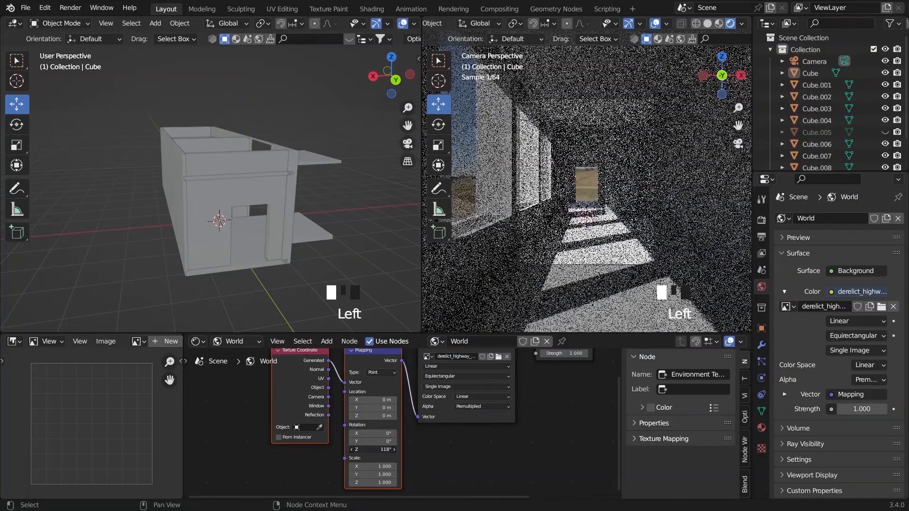
click(394, 280)
key(ctrl+s)
- Add a plane at the building's base, scale it up as the ground, and stretch it along Y
double_click(369, 264)
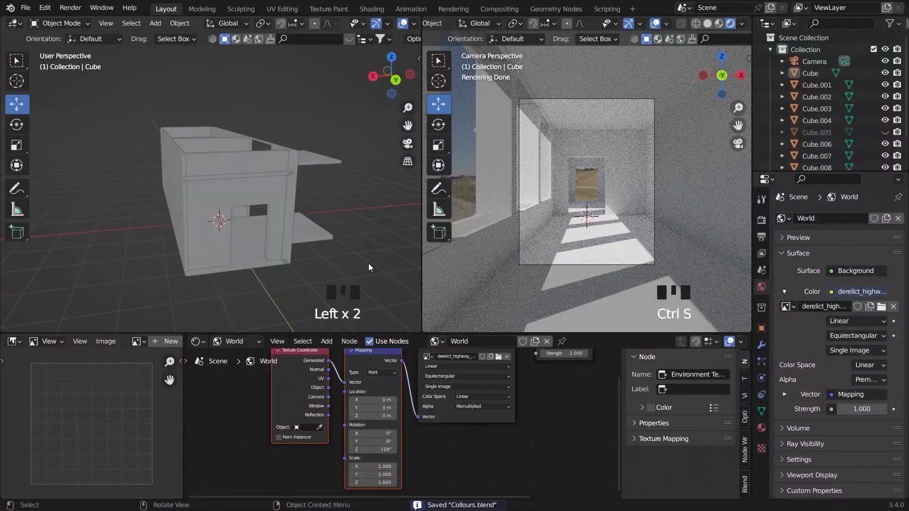
click(334, 233)
middle_drag(368, 261, 160, 230)
key(shift+a)
mouse_move(334, 233)
click(396, 233)
scroll(225, 252, up, 3)
scroll(294, 152, down, 2)
middle_drag(294, 152, 305, 208)
click(305, 207)
scroll(304, 207, down, 3)
key(s)
key(y)
click(223, 138)
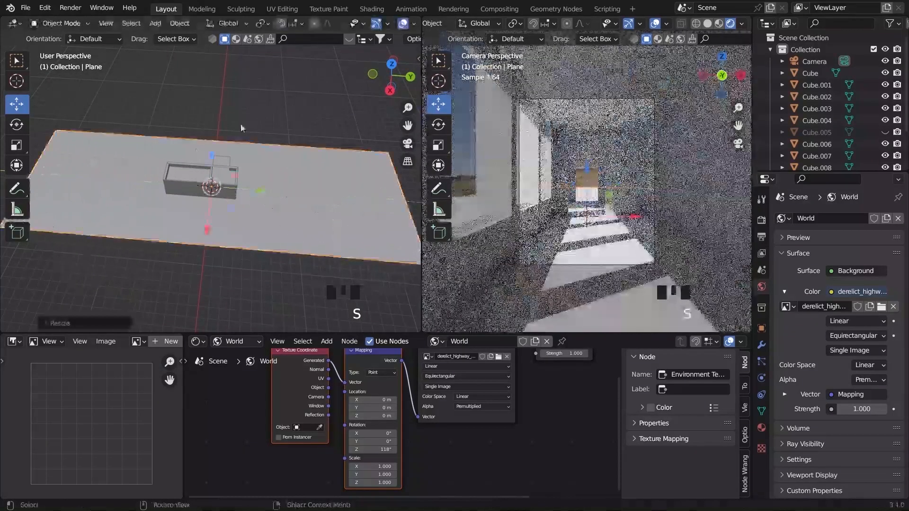
- Rescale the ground plane, shift it along Y relative to the building, and switch to the front view
middle_drag(227, 137, 263, 171)
key(s)
click(278, 172)
drag(242, 152, 286, 110)
click(356, 177)
scroll(295, 182, up, 4)
middle_drag(291, 184, 335, 170)
click(186, 85)
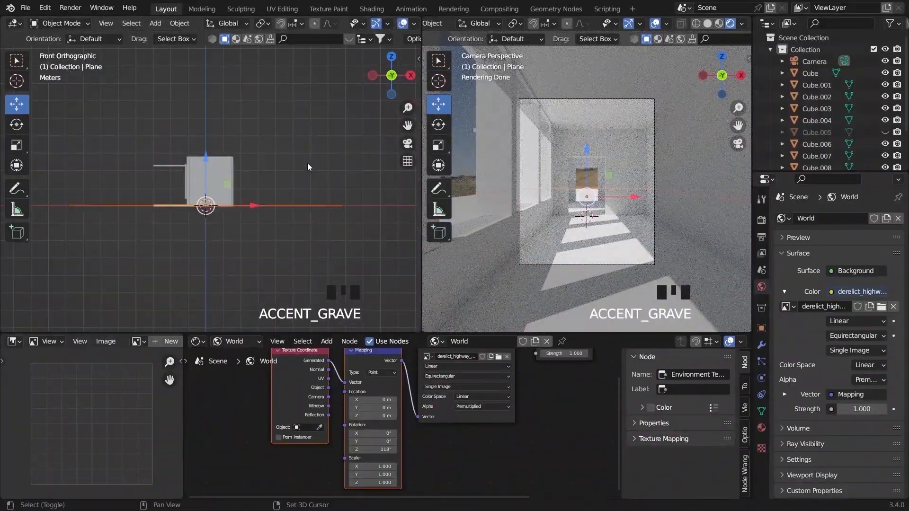
- Duplicate the ground plane, rotate the copy 90° into an upright wall, and shift it along X to the ground's side edge
key(shift+d)
right_click(308, 164)
text(r90)
key(Return)
drag(225, 185, 277, 163)
key(grave)
click(274, 97)
drag(288, 108, 348, 108)
scroll(347, 124, down, 3)
shift+middle_drag(251, 105, 183, 161)
- Duplicate the ground plane again, rotate the copy 90° about X, and move it along Y to the ground's far end
key(grave)
click(183, 160)
key(shift+d)
right_click(182, 159)
text(rx90)
key(Return)
drag(139, 129, 176, 317)
key(grave)
click(306, 213)
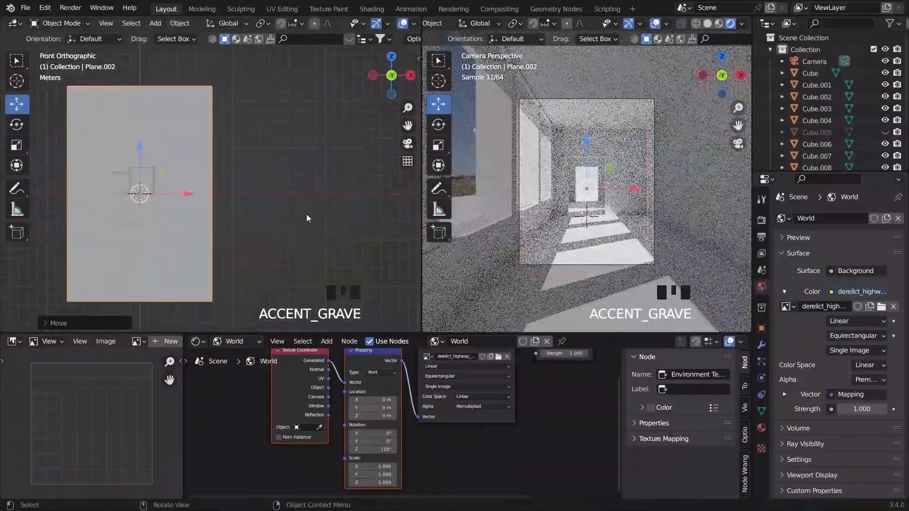
- Scale the upright end plane down along Z and raise it above the ground
key(s)
key(z)
click(174, 211)
middle_drag(259, 155, 281, 168)
drag(211, 135, 219, 101)
key(s)
key(z)
click(284, 178)
- Fine-tune the upright boundary planes' height by rescaling them along Z
key(grave)
scroll(310, 194, up, 5)
key(s)
key(z)
click(234, 174)
key(s)
key(z)
click(279, 113)
click(231, 109)
- Examine from several views how the upright planes line up with the ground and the building
scroll(324, 208, down, 2)
middle_drag(231, 111, 291, 178)
key(grave)
scroll(284, 197, up, 14)
click(293, 194)
scroll(305, 194, down, 6)
scroll(215, 91, up, 5)
click(290, 180)
key(grave)
key(grave)
scroll(261, 223, up, 20)
scroll(264, 237, down, 14)
click(266, 257)
scroll(266, 257, up, 1)
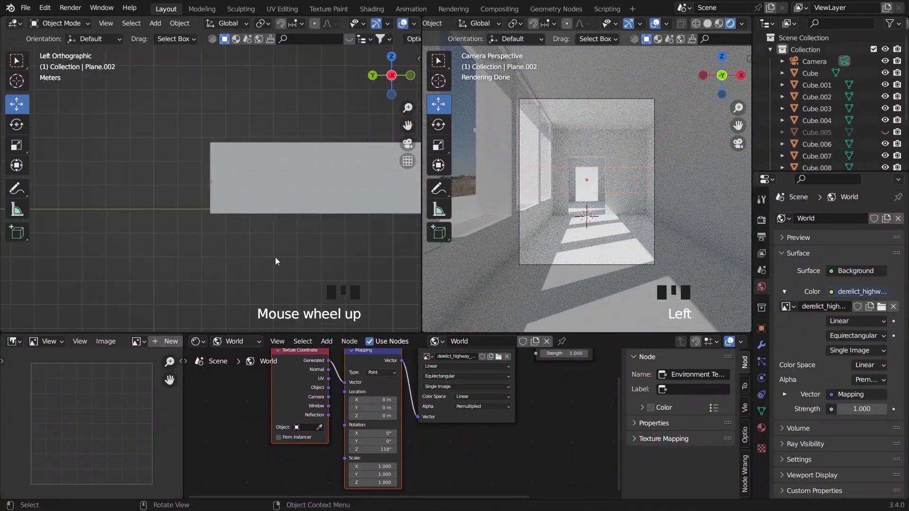
- Duplicate the upright side plane along X to the opposite edge of the ground
middle_drag(266, 257, 362, 229)
key(grave)
key(shift+d)
click(117, 198)
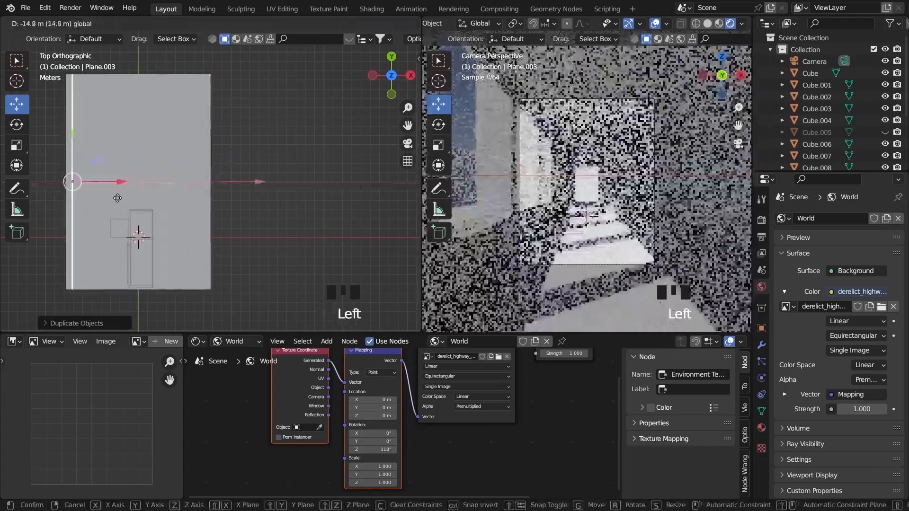
- Duplicate the upright end plane along Y to the near end of the ground to close the enclosure
middle_drag(259, 223, 313, 186)
scroll(314, 186, down, 4)
key(grave)
key(shift+d)
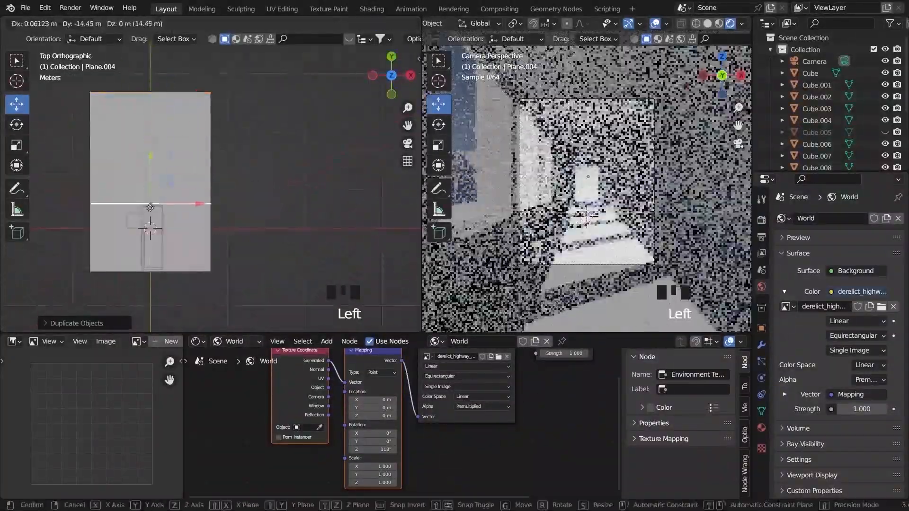
click(149, 268)
- Switch the camera viewport to material preview shading and nudge the roof object slightly
click(718, 23)
middle_drag(161, 265, 124, 207)
click(142, 199)
key(grave)
click(263, 209)
key(grave)
scroll(286, 126, down, 2)
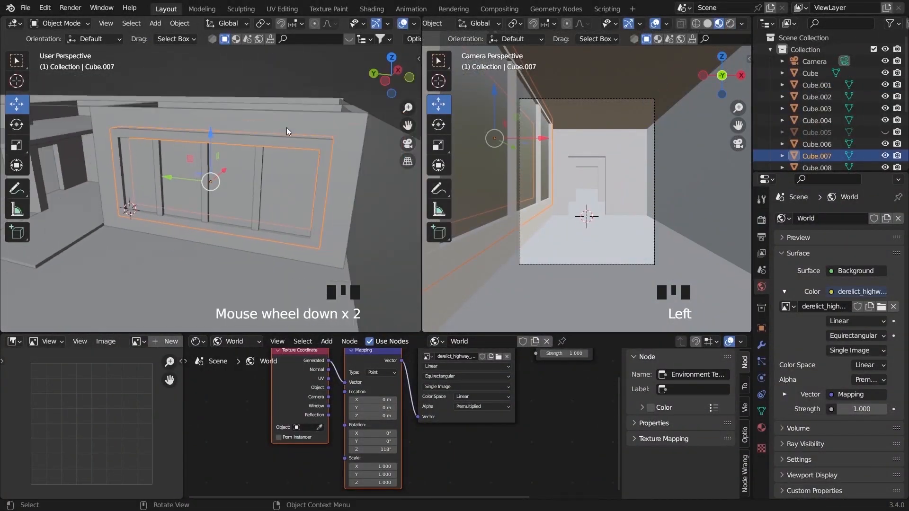
click(276, 132)
drag(144, 46, 144, 47)
scroll(283, 97, down, 5)
key(grave)
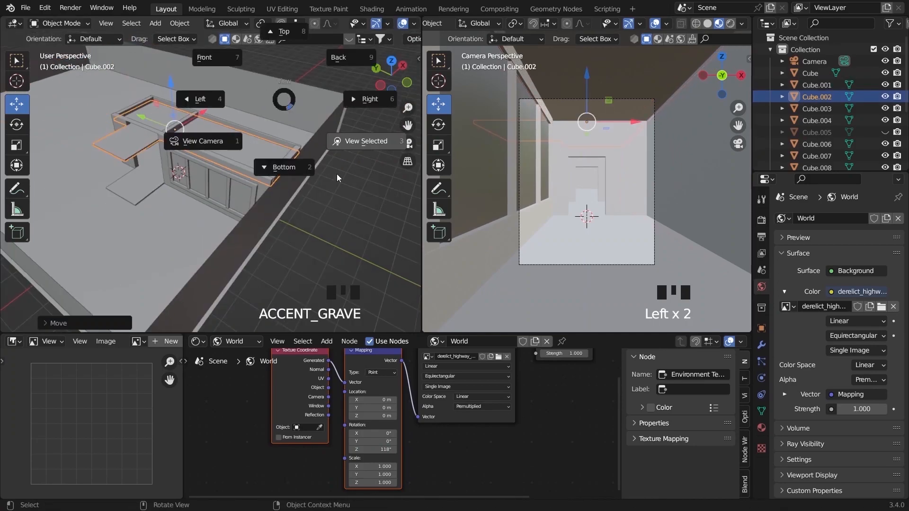
- Inspect the roof edges, wall corners and joints of the building from several angles
click(331, 164)
scroll(282, 180, up, 7)
middle_drag(281, 181, 219, 212)
scroll(282, 174, down, 5)
scroll(220, 211, up, 2)
middle_drag(305, 166, 272, 204)
scroll(251, 212, up, 3)
click(271, 207)
middle_drag(272, 207, 285, 211)
click(326, 158)
click(352, 206)
scroll(352, 207, down, 5)
middle_drag(350, 208, 115, 200)
scroll(246, 253, down, 2)
- In Edit Mode, delete the selected geometry of the wall object beside the doorway and slightly adjust its remaining top
click(182, 205)
key(grave)
click(203, 225)
middle_drag(203, 224, 271, 219)
key(Tab)
click(158, 204)
key(x)
click(166, 204)
middle_drag(163, 204, 148, 147)
click(167, 176)
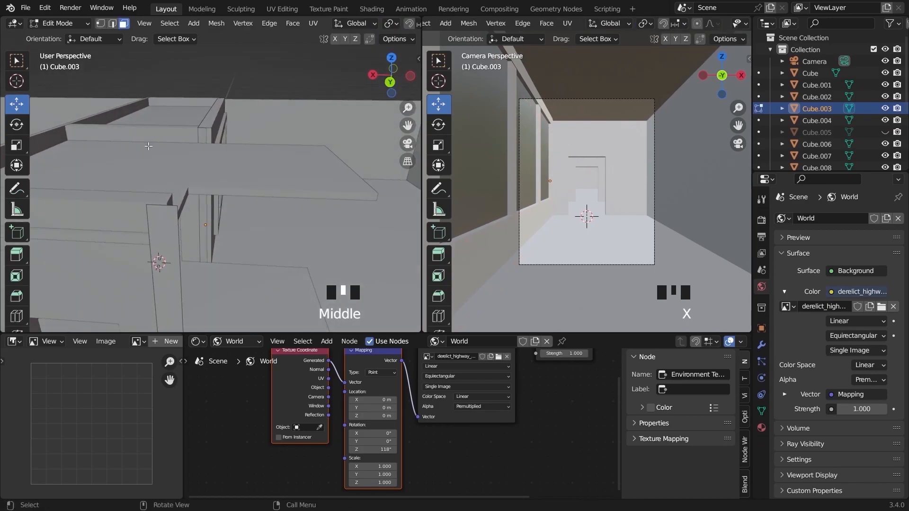
drag(168, 193, 168, 194)
scroll(168, 195, down, 5)
- Examine the edited wall object's narrow corner section up close
key(Tab)
key(Tab)
middle_drag(168, 195, 289, 222)
key(KP_Decimal)
click(207, 219)
scroll(208, 220, down, 2)
scroll(375, 240, up, 4)
scroll(436, 237, up, 1)
scroll(289, 222, up, 1)
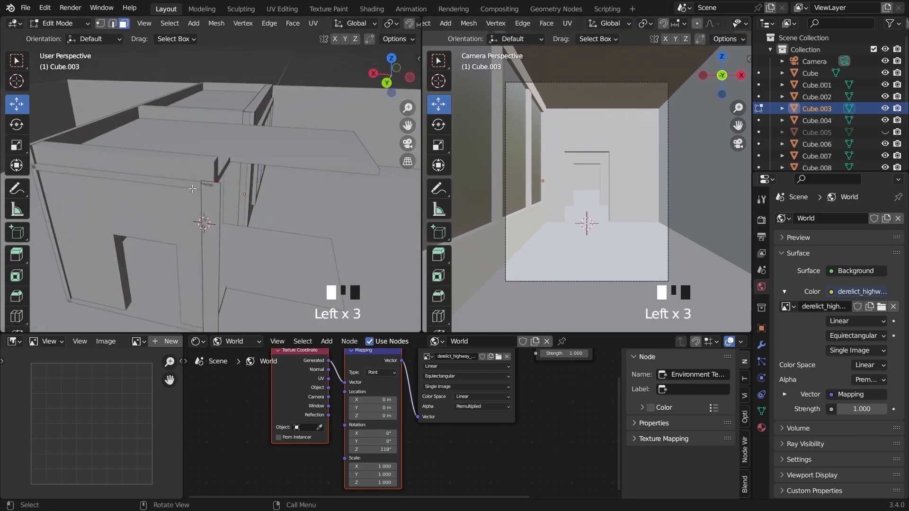
- Preview the camera view in rendered shading, widen the modeling viewport, and return the camera view to material preview
scroll(278, 217, down, 2)
click(730, 24)
click(421, 184)
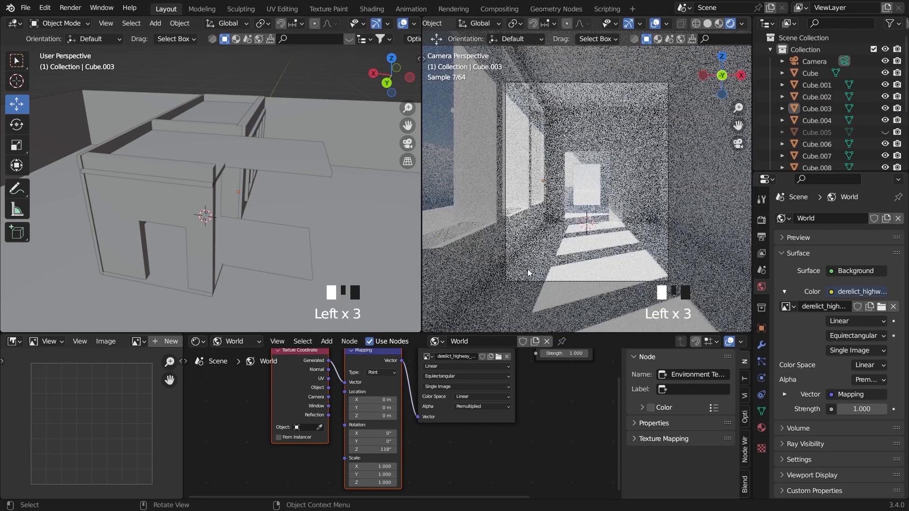
drag(421, 185, 519, 194)
click(704, 24)
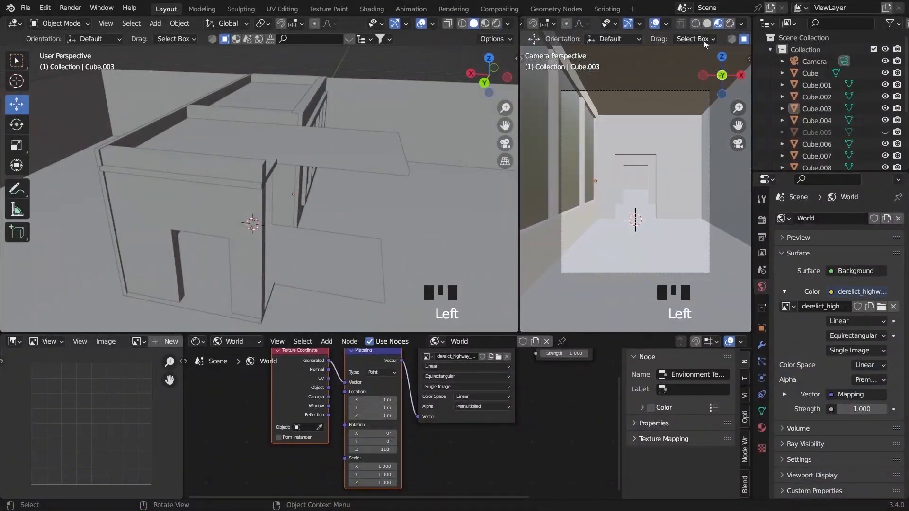
- Open the AdobeColor-Beauty cream texture image as a color reference in the image editor
scroll(92, 341, down, 6)
click(90, 341)
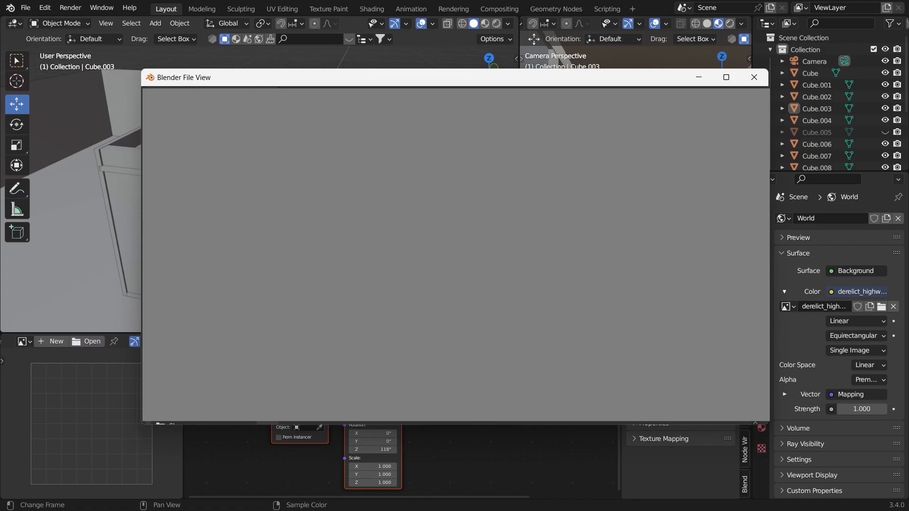
click(665, 418)
scroll(395, 172, down, 8)
middle_drag(393, 127, 332, 183)
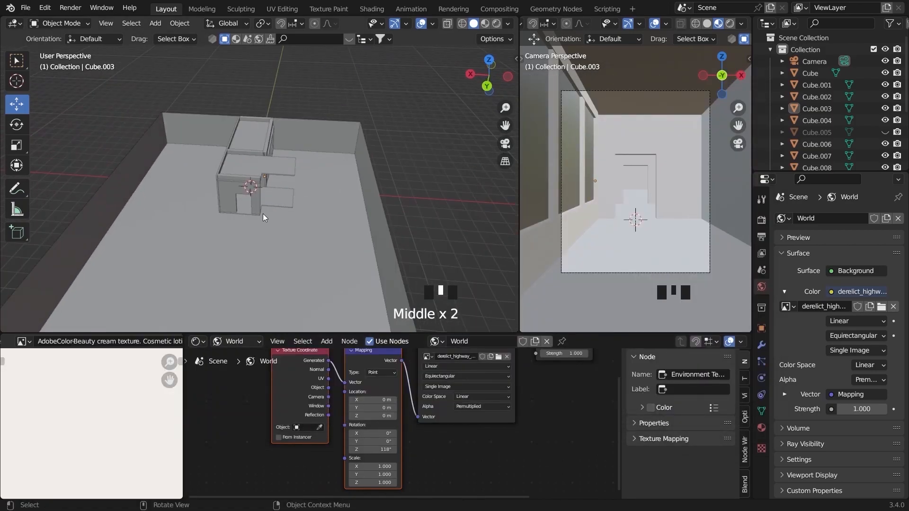
- Add a cylinder with 50 vertices, 1 m radius and 2 m depth, and enlarge the 3D viewports
key(grave)
key(shift+a)
mouse_move(260, 160)
click(334, 240)
scroll(256, 272, up, 2)
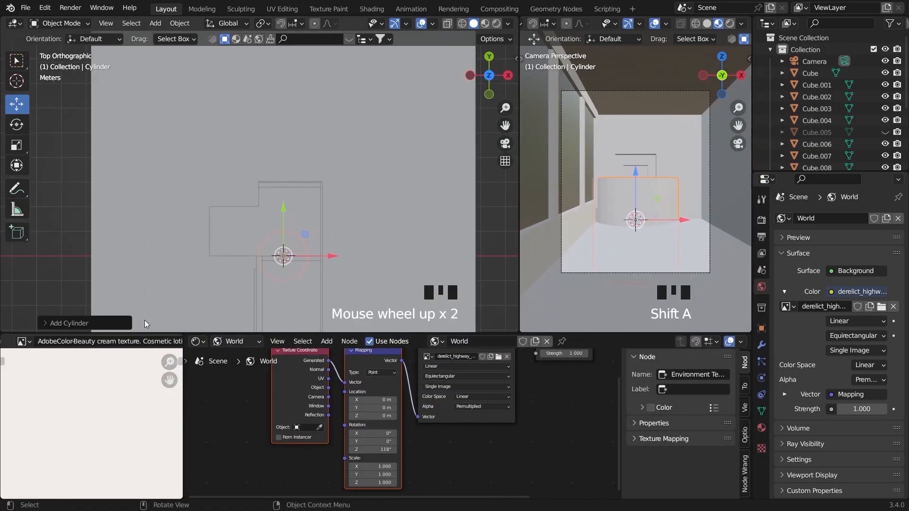
drag(122, 333, 122, 484)
click(69, 482)
click(171, 333)
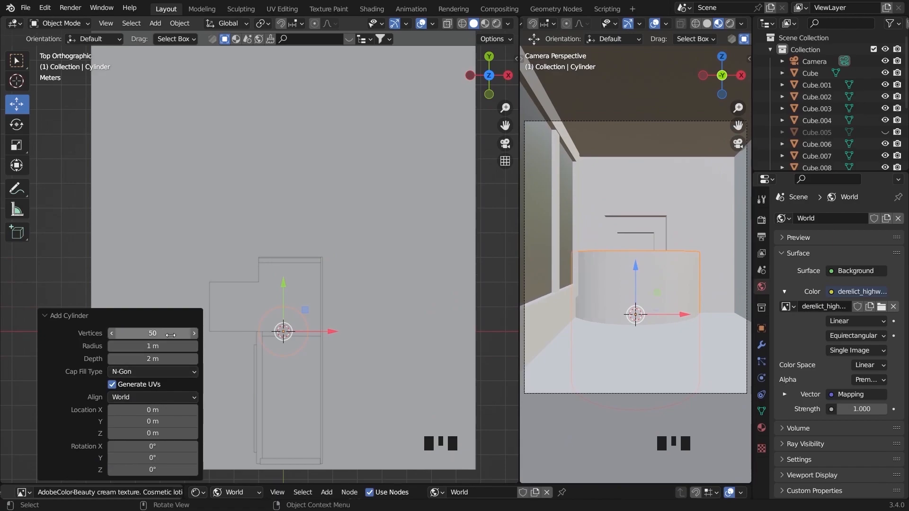
- Move the cylinder along X outside the enclosure and scale it down to 0.179
right_click(265, 266)
click(266, 264)
scroll(284, 264, down, 11)
drag(305, 258, 497, 260)
key(grave)
scroll(461, 321, down, 7)
key(s)
click(252, 227)
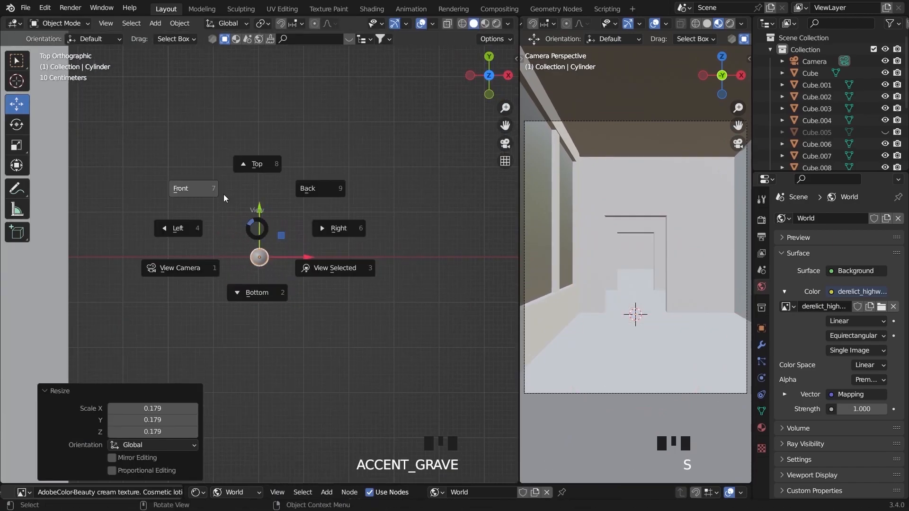
- Thin the cylinder, raise it about 1.2 m, and stretch it along Z by about 2.7 into a tall pole
key(KP_1)
key(s)
click(311, 258)
key(s)
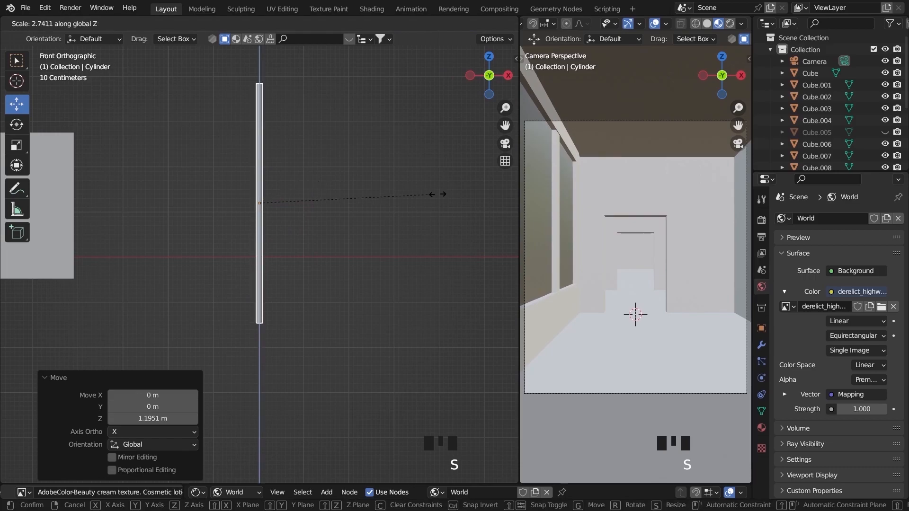
click(392, 204)
- Add an Array modifier to the pole with a count of 5 and relative offset factors X 0 and Y 3
key(grave)
click(761, 345)
click(838, 218)
click(658, 251)
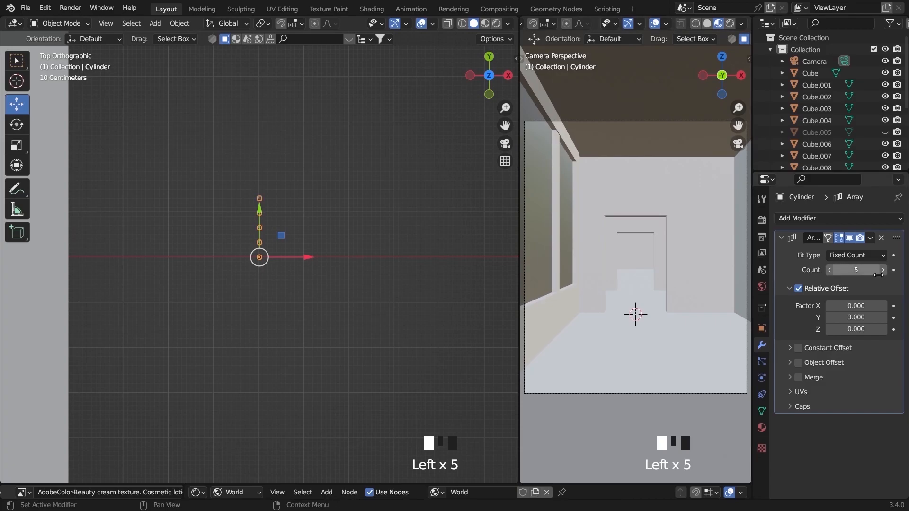
- Move the pole array along X and into the building's open side section between the roof and floor slabs
middle_drag(423, 271, 327, 160)
key(grave)
scroll(313, 227, down, 8)
drag(308, 257, 246, 257)
middle_drag(255, 250, 350, 166)
drag(244, 256, 191, 240)
- Hide the upright side plane that blocks the view of the building's window side
middle_drag(284, 350, 313, 317)
scroll(312, 316, down, 3)
click(326, 315)
key(h)
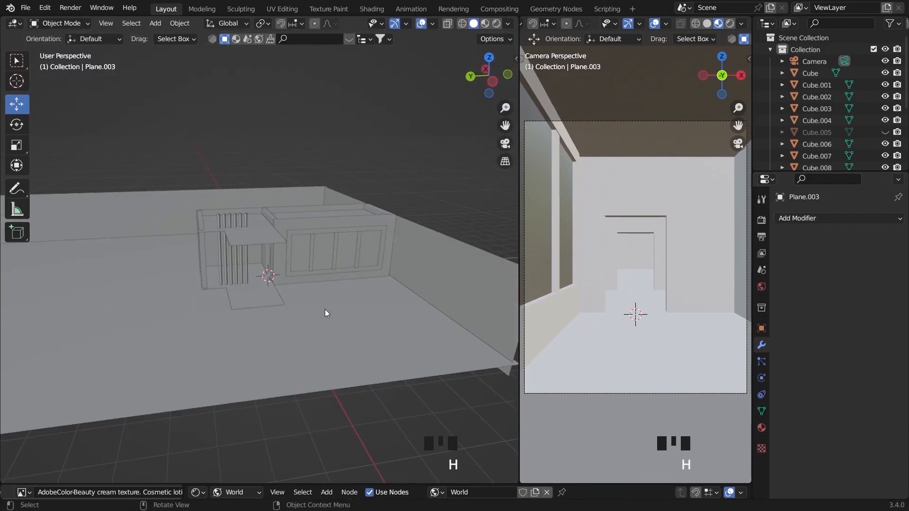
- Shift the pole array about 0.16 m along Y and set its array count to 6 and relative offset Y to 2
click(239, 230)
key(grave)
key(grave)
drag(249, 258, 214, 267)
key(s)
click(303, 292)
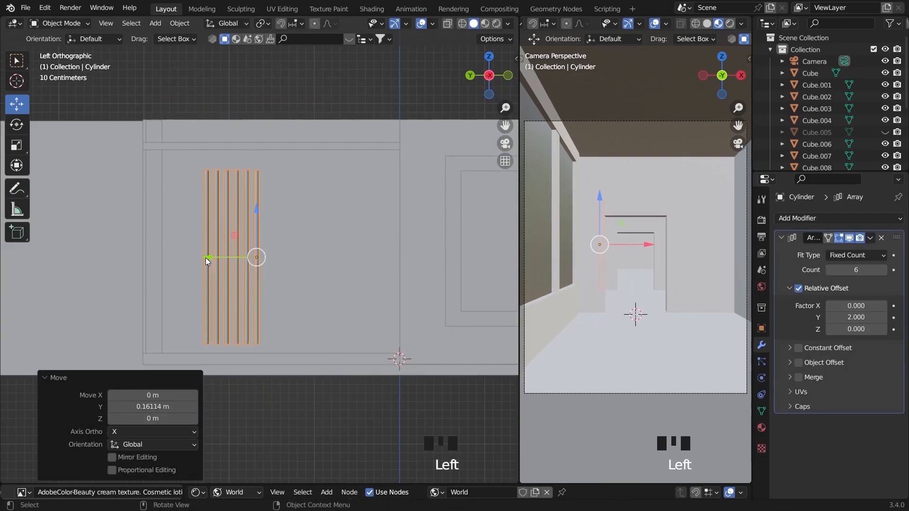
- Stretch the poles along Z to span floor to roof, and set the array count to 8 and offset factor Y to 2.5
key(grave)
key(grave)
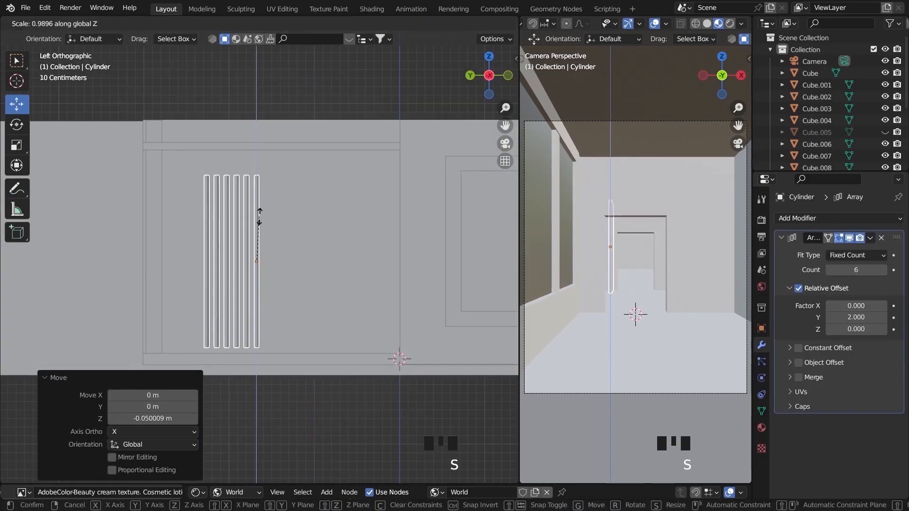
key(z)
click(259, 206)
click(266, 196)
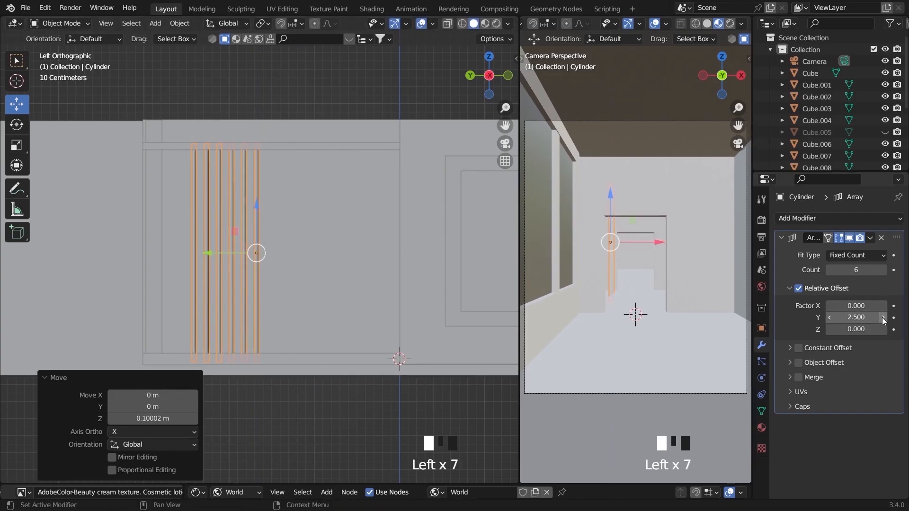
click(192, 266)
click(357, 99)
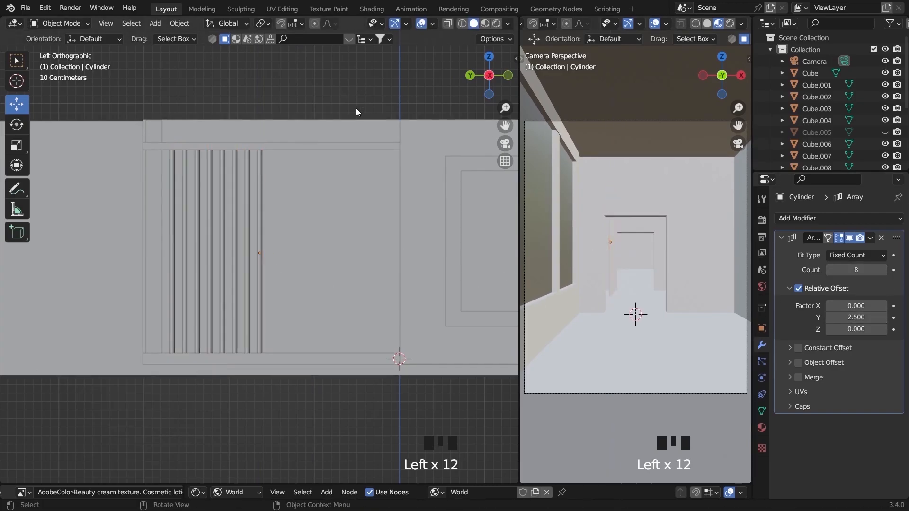
- Preview the camera view in rendered shading, widen its viewport, and return it to solid shading
click(730, 24)
drag(515, 261, 486, 264)
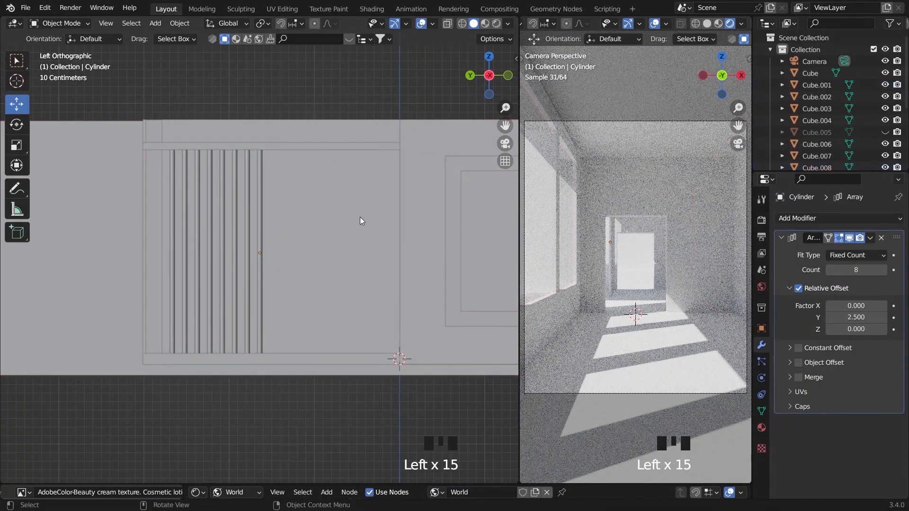
key(s)
key(ctrl+z)
key(ctrl+z)
click(357, 177)
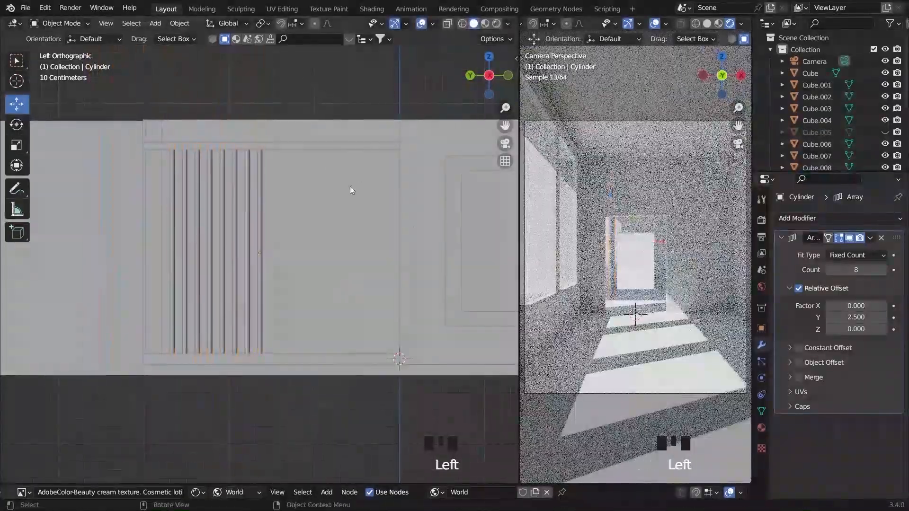
drag(517, 279, 432, 279)
click(707, 23)
click(325, 127)
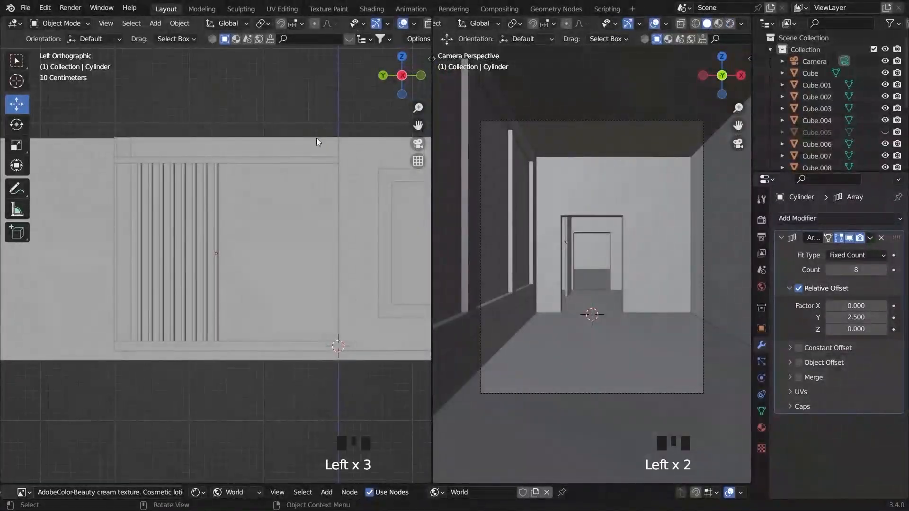
- Raise the top edges of the doorway openings in the two cross walls seen from the camera
middle_drag(325, 127, 328, 265)
click(328, 270)
click(331, 107)
middle_drag(332, 107, 238, 237)
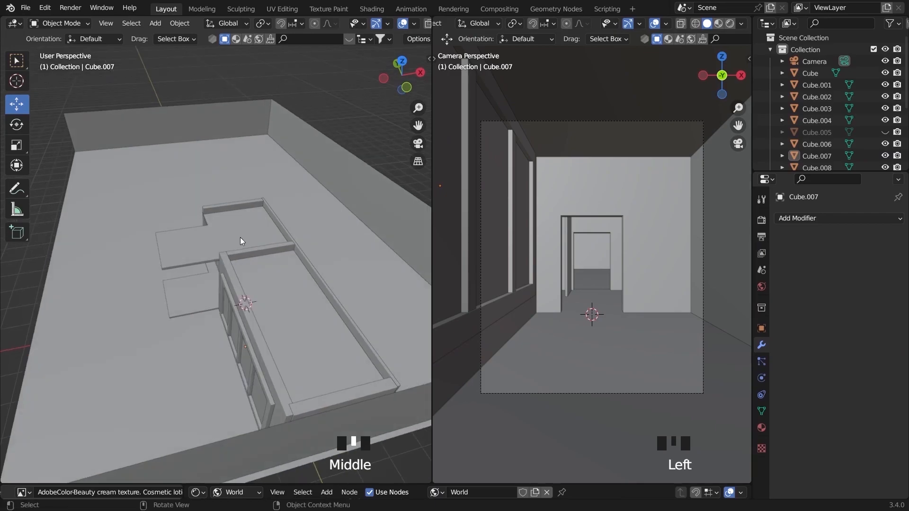
scroll(286, 211, up, 4)
key(Tab)
middle_drag(345, 233, 289, 187)
click(279, 170)
drag(251, 177, 251, 171)
click(261, 150)
key(Tab)
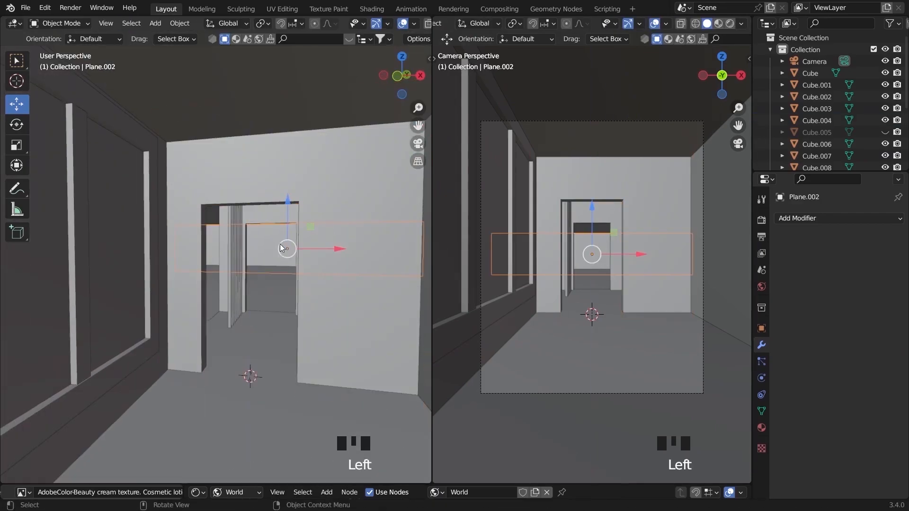
- Extend the far boundary plane upward to fill the gap behind the doorways and check it in a rendered preview
click(339, 181)
scroll(338, 181, down, 5)
click(353, 156)
click(730, 24)
click(260, 152)
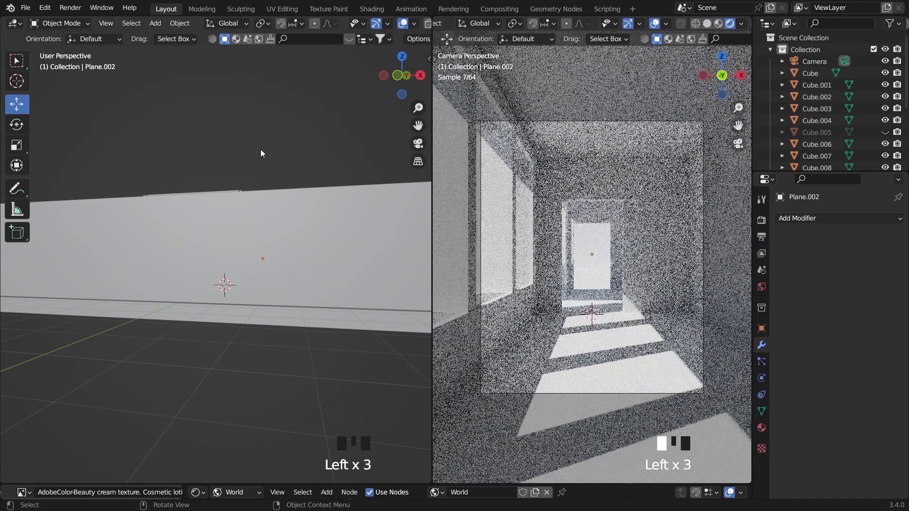
middle_drag(259, 152, 267, 187)
click(707, 23)
- Add a cube and move it along Y into the room beside the row of poles
key(grave)
click(320, 136)
key(shift+a)
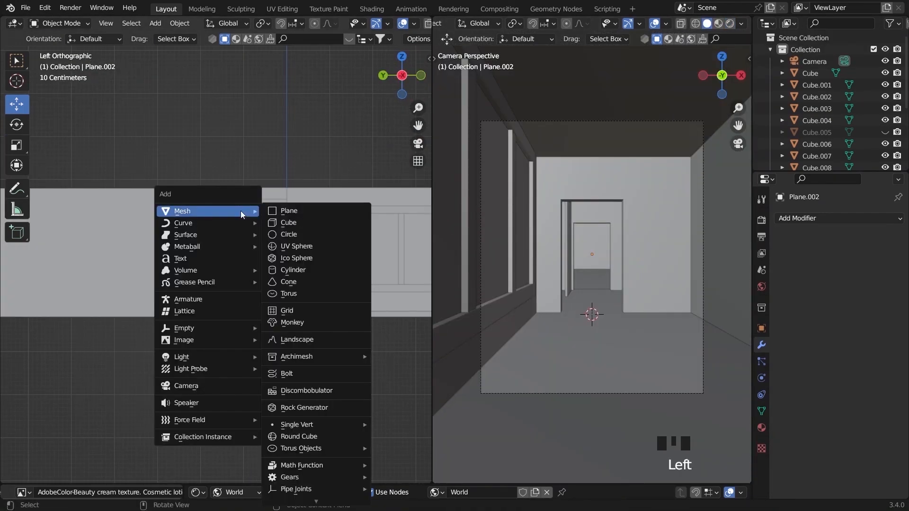
click(294, 225)
click(324, 227)
key(grave)
click(260, 223)
scroll(195, 215, up, 2)
key(s)
key(x)
click(237, 274)
key(ctrl+z)
- Narrow the cube along Y and shift it along Y and about 0.21 m along X beside the poles
key(s)
key(y)
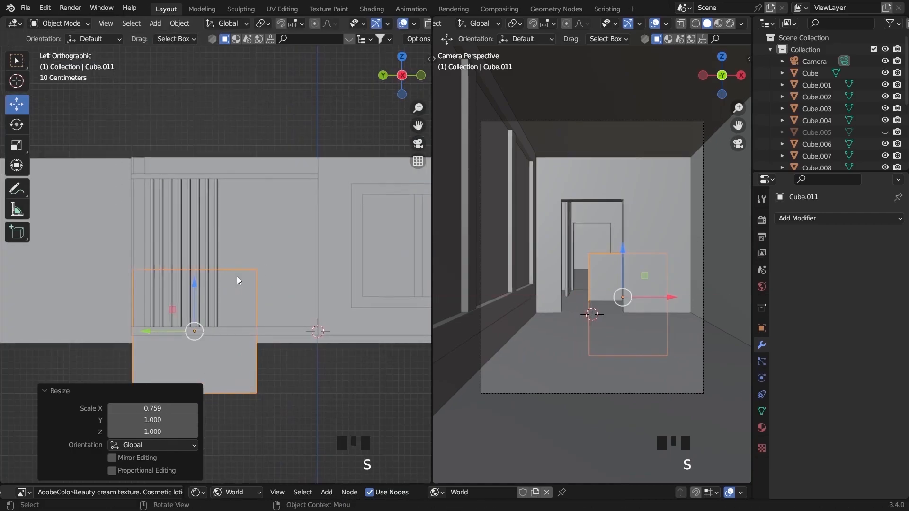
click(218, 295)
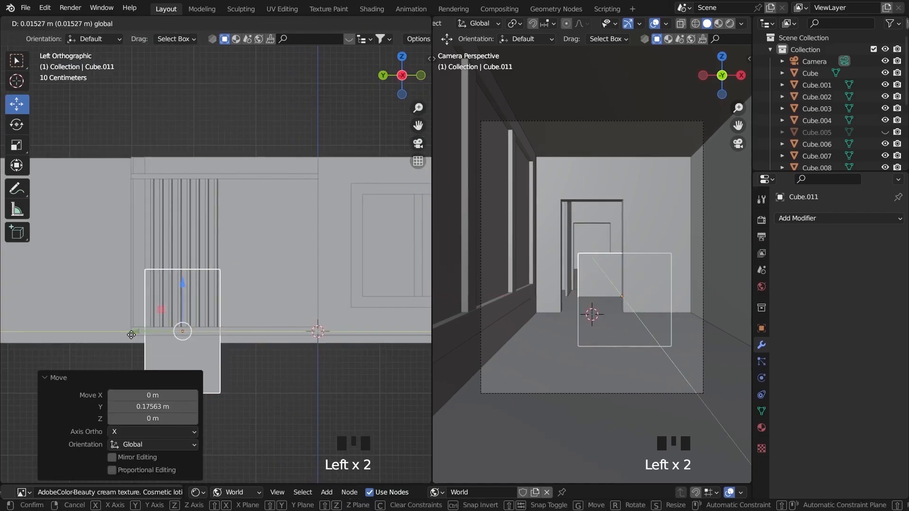
key(grave)
click(279, 232)
drag(352, 221, 365, 221)
- Shorten the cube along Z and raise it to rest on the floor slab
middle_drag(343, 235, 370, 218)
key(grave)
click(303, 217)
key(s)
key(z)
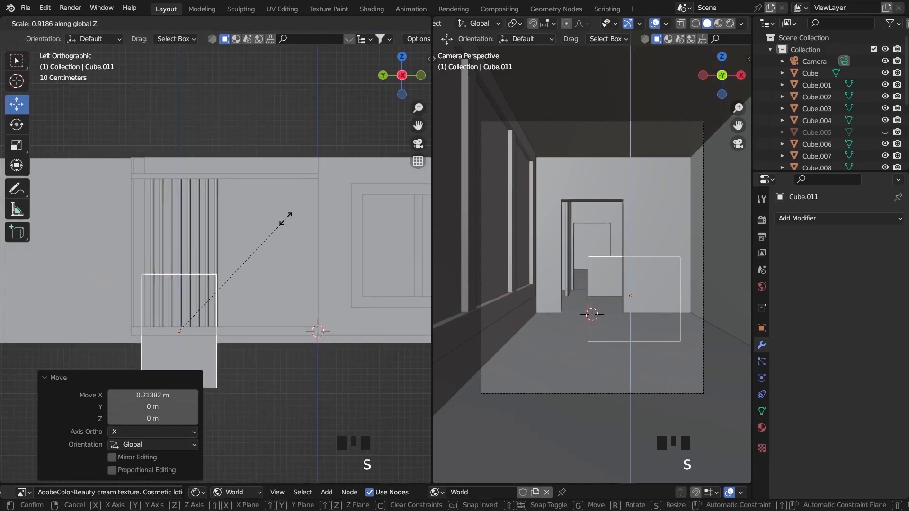
click(186, 246)
- Bevel the cube's upper edge by 1.57 m with a custom stepped profile and increased segments to form a staircase
key(Tab)
middle_drag(186, 246, 178, 114)
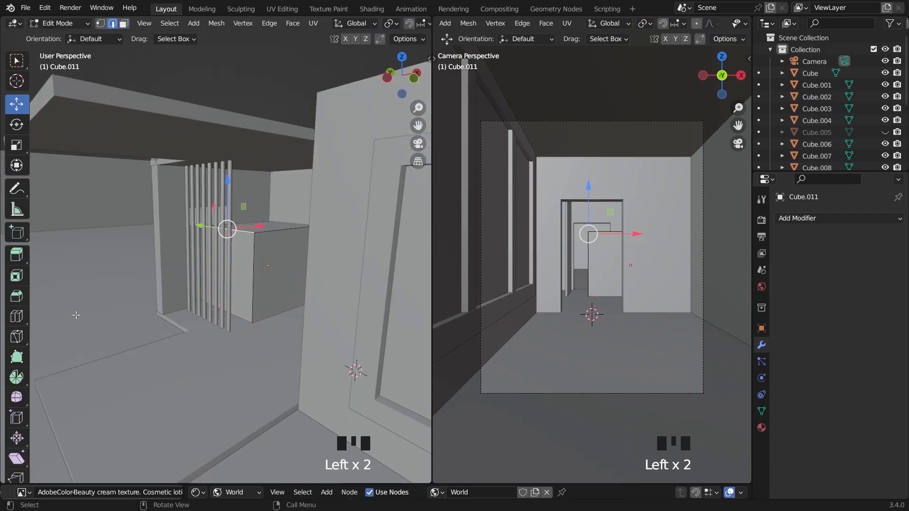
click(97, 209)
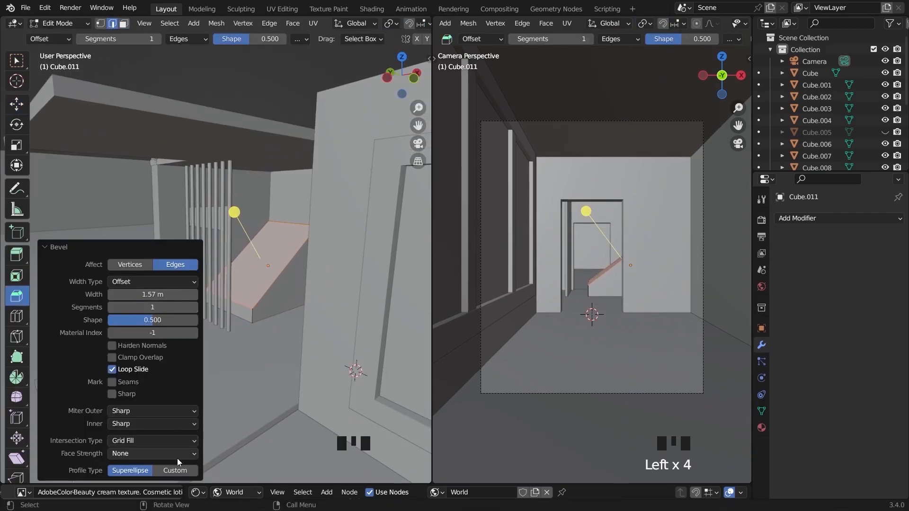
click(163, 462)
click(116, 294)
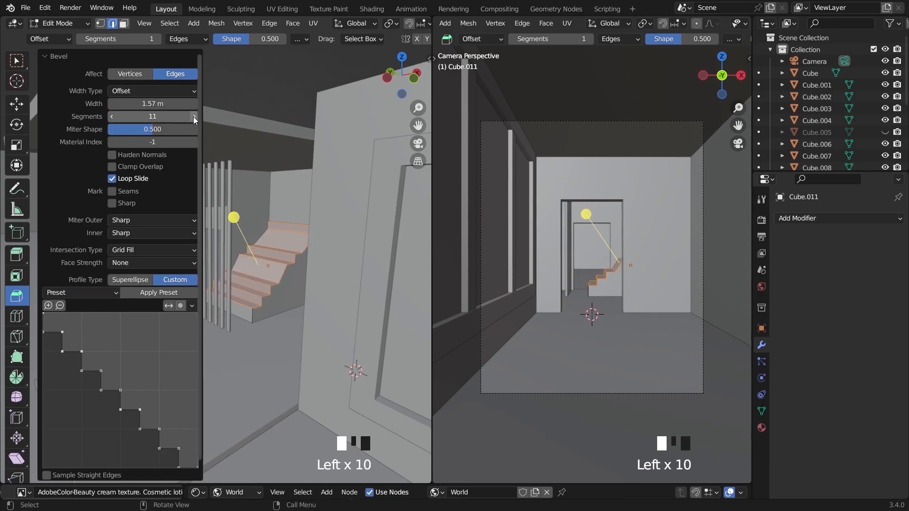
- Move the staircase along X through the side wall so only its lower steps remain in the doorway view
key(Tab)
key(grave)
key(grave)
drag(394, 214, 406, 214)
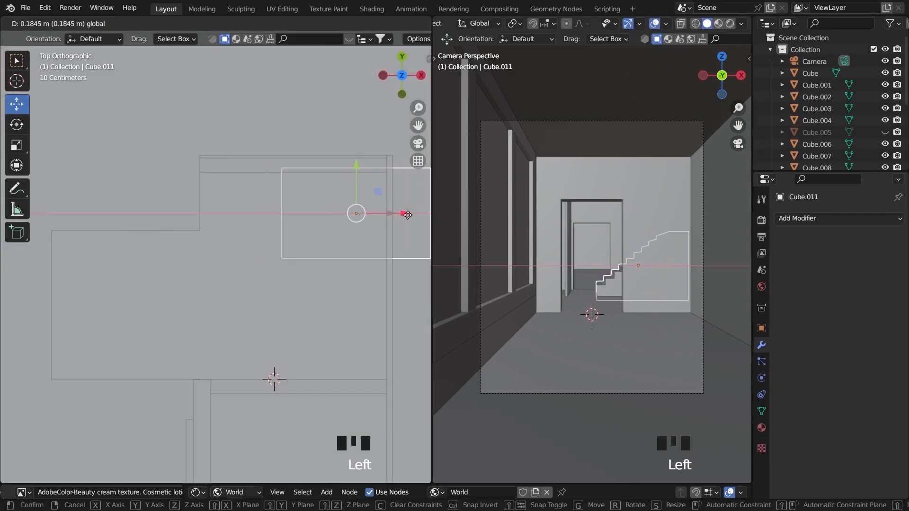
drag(8, 223, 6, 223)
middle_drag(312, 173, 284, 78)
click(284, 77)
middle_drag(312, 263, 266, 270)
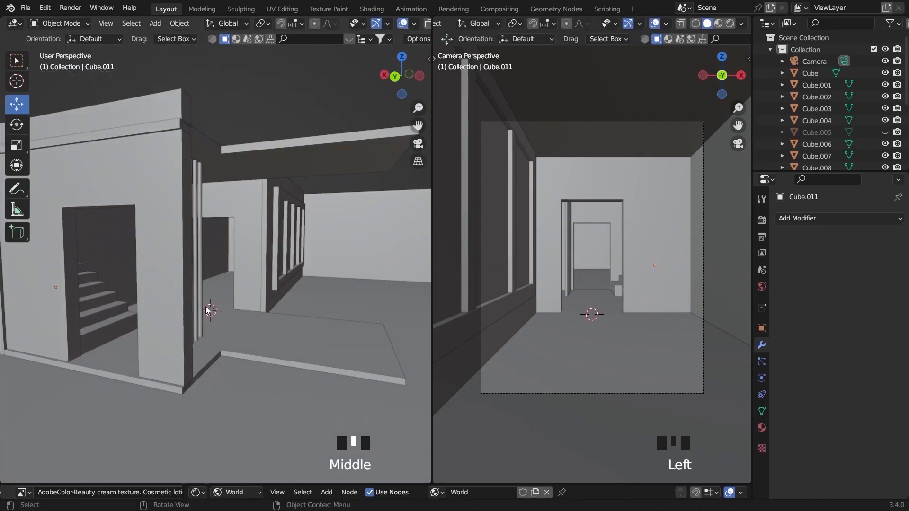
- Nudge the staircase about -0.01 m along X and deselect it
click(92, 293)
key(grave)
scroll(193, 387, down, 2)
middle_drag(193, 387, 178, 252)
drag(178, 252, 180, 252)
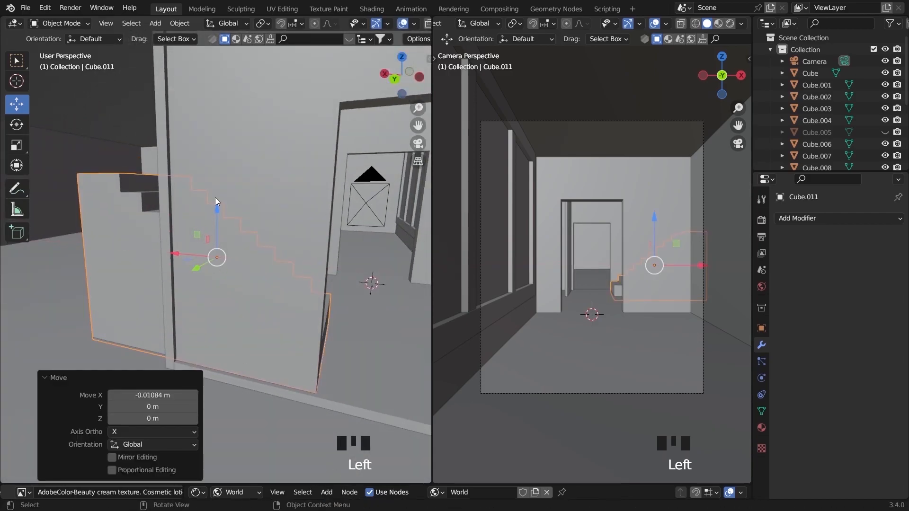
key(alt+a)
- Search the BlenderKit asset library for palm
middle_drag(213, 164, 183, 156)
scroll(248, 210, down, 2)
middle_drag(248, 210, 260, 245)
scroll(272, 157, up, 2)
middle_drag(272, 157, 287, 246)
scroll(249, 163, down, 3)
scroll(296, 227, down, 2)
key(shift+a)
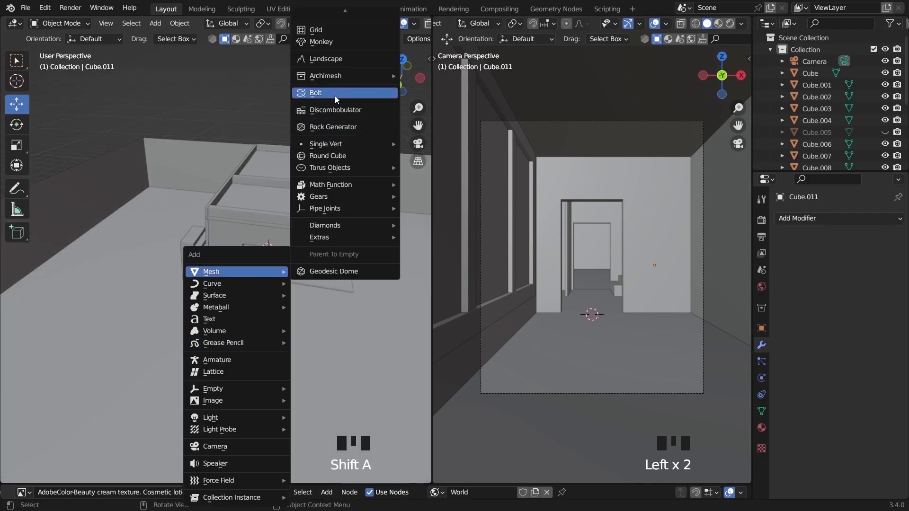
scroll(249, 195, up, 2)
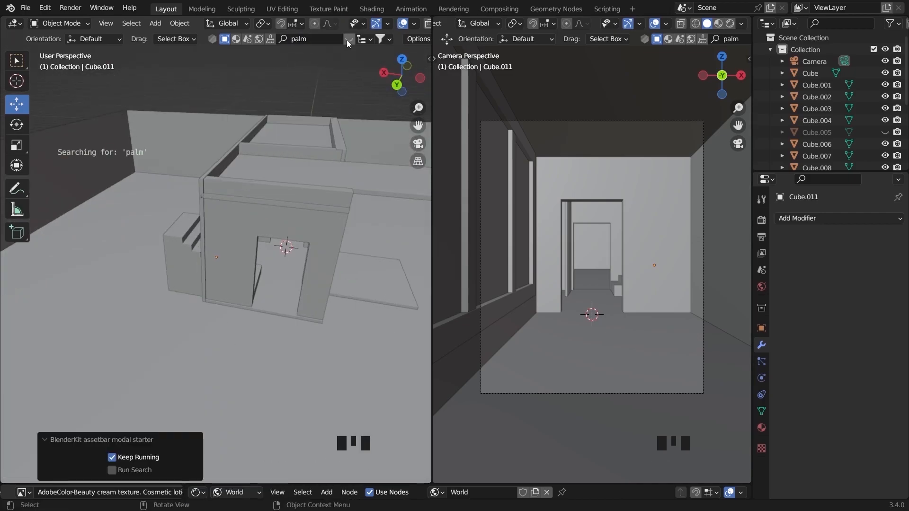
- Place the Bent Palm v1 asset on the ground plane beyond the building
key(grave)
scroll(126, 96, down, 8)
scroll(127, 96, up, 5)
drag(127, 96, 238, 154)
scroll(239, 153, down, 6)
click(223, 209)
click(224, 218)
- Scale the palm down and move it along Y on the ground beyond the building
key(s)
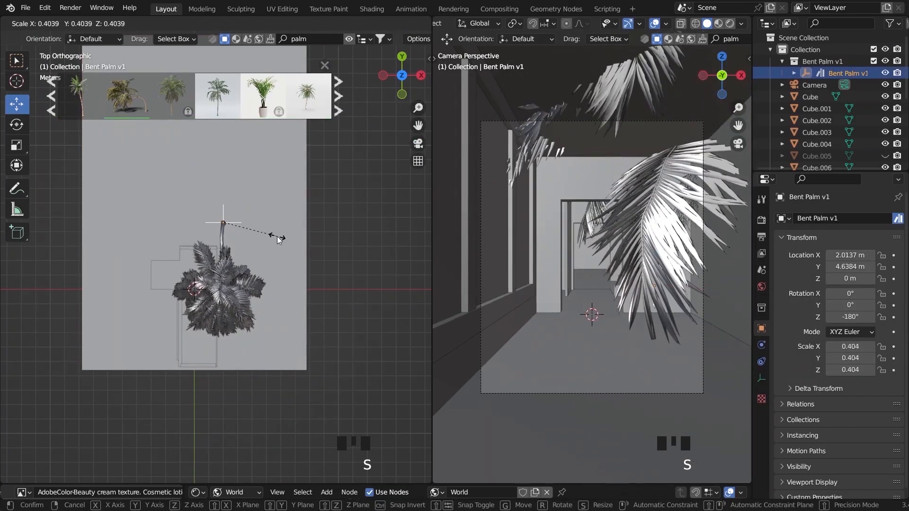
click(256, 248)
key(g)
key(y)
click(239, 298)
- Rotate the palm about Z to -256° and move it along X to about 5.43 m
key(r)
click(176, 221)
drag(273, 200, 323, 199)
- Scale the palm by 0.303, enlarge it slightly, and reposition it so its leaves show through the far doorway
key(s)
click(289, 203)
key(s)
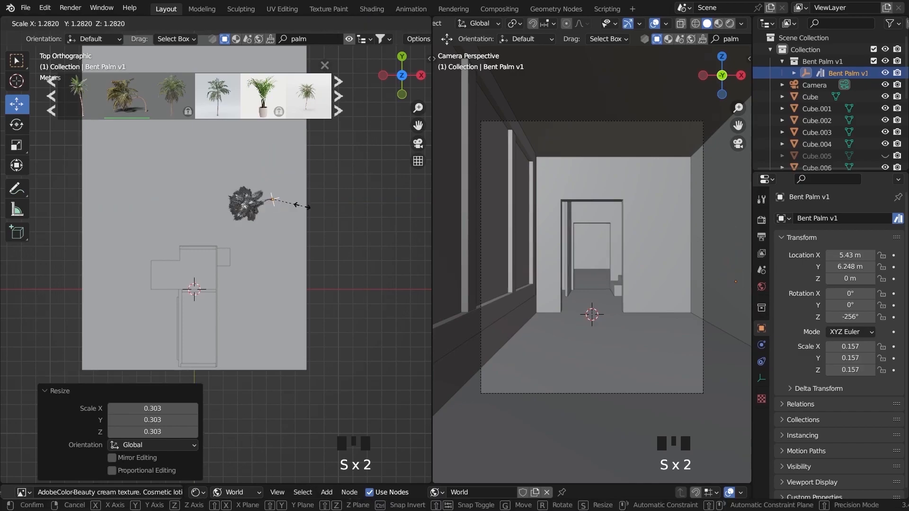
drag(271, 212, 268, 213)
key(grave)
scroll(265, 265, down, 6)
middle_drag(266, 265, 388, 199)
drag(180, 248, 171, 250)
- Select the palm's parts together with its parent empty and duplicate them in place
click(265, 217)
shift+click(229, 220)
scroll(227, 223, up, 4)
middle_drag(204, 220, 208, 254)
scroll(160, 257, up, 3)
click(160, 253)
shift+click(182, 227)
shift+click(350, 156)
scroll(341, 189, down, 4)
middle_drag(340, 189, 334, 233)
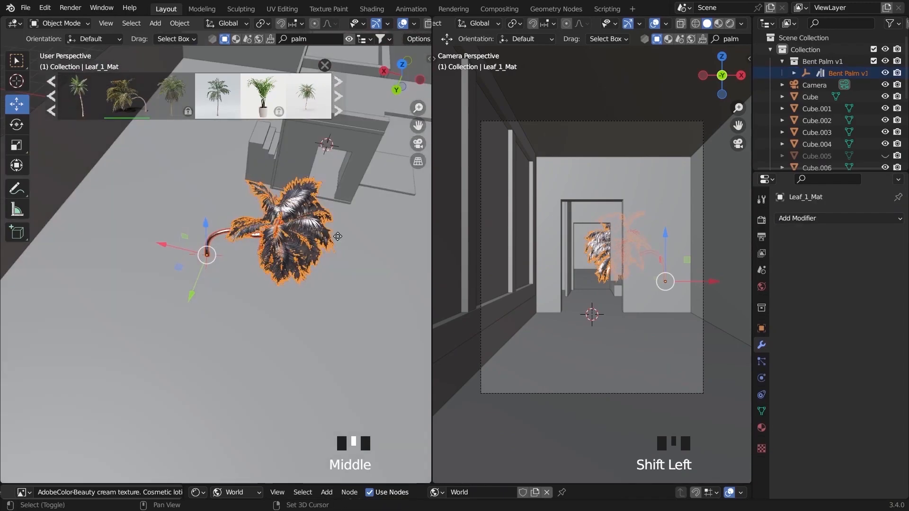
key(shift+d)
right_click(284, 288)
- Move the duplicate palm across to the opposite side, farther along Y, and rotate it to lean inward
key(grave)
drag(274, 258, 167, 265)
key(r)
click(165, 176)
drag(118, 210, 119, 88)
drag(166, 138, 137, 148)
drag(89, 170, 89, 170)
click(304, 209)
scroll(312, 223, down, 7)
middle_drag(313, 223, 245, 203)
key(shift+a)
mouse_move(203, 256)
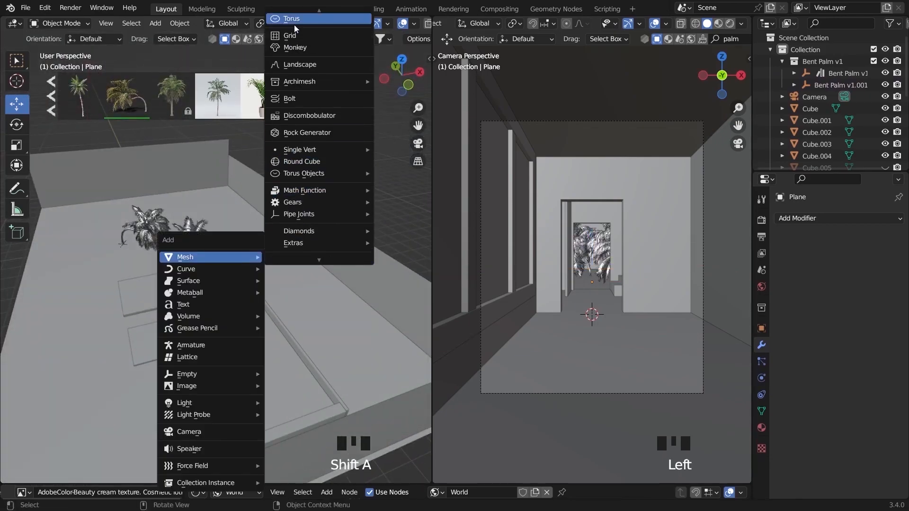
click(303, 55)
key(grave)
text(x)
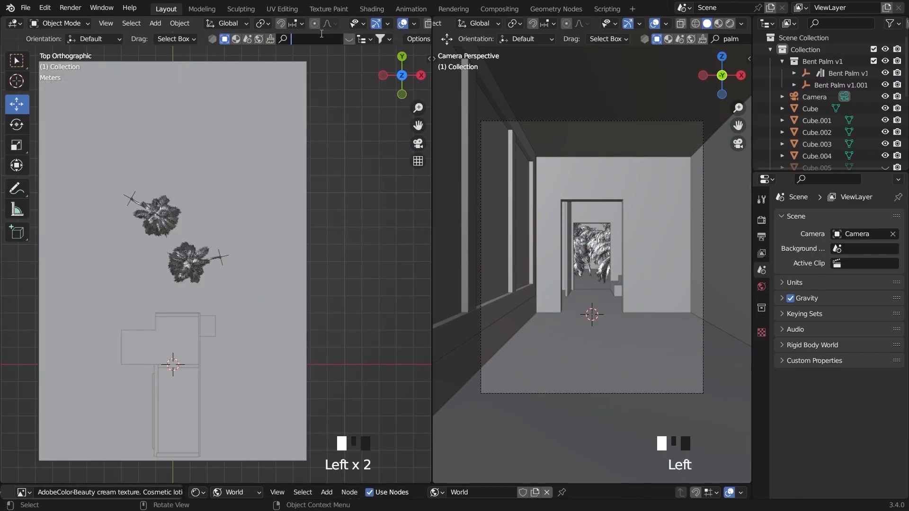
- Replace the asset search term with 0 and add a 2 m cube, moved along Y to the palms
text(0)
key(Return)
key(shift+a)
click(355, 204)
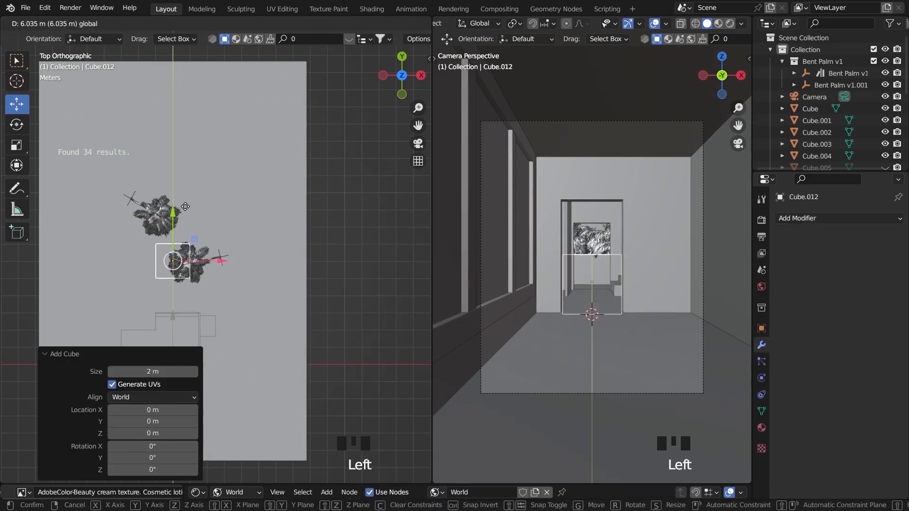
click(185, 206)
click(292, 241)
- Stretch the cube along Z by 1.297 and raise it about 1.24 m above the ground
key(grave)
click(122, 207)
scroll(134, 208, up, 3)
drag(135, 213, 134, 176)
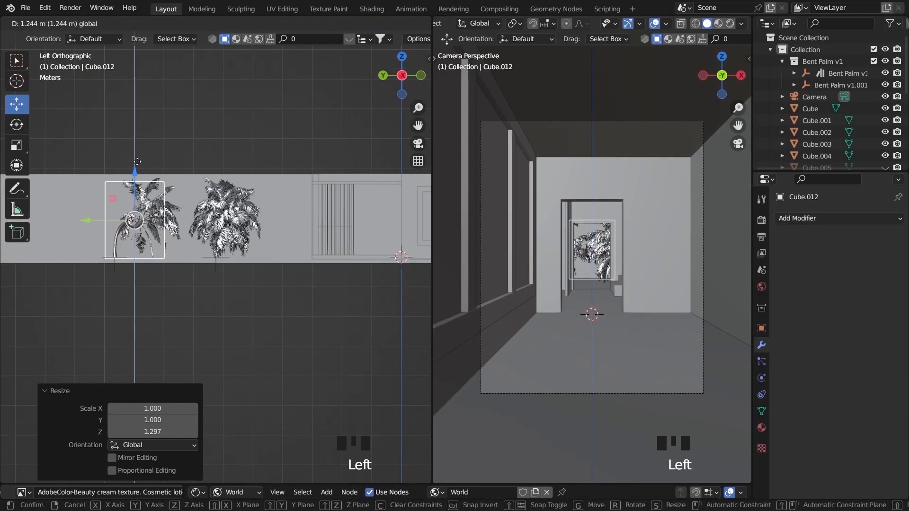
- Scale the cube to 0.917 along X, thin it along Y, and move it about 1.96 m along Y between the palms
key(grave)
click(245, 287)
scroll(313, 246, up, 2)
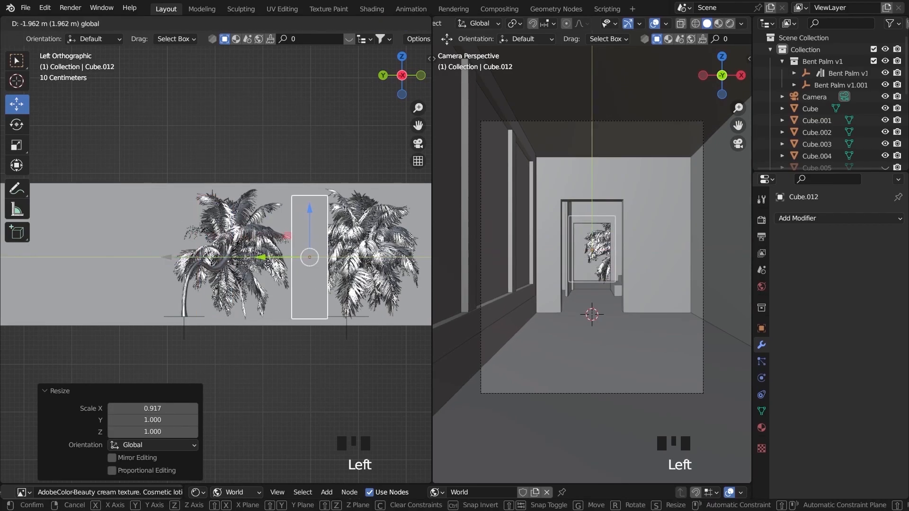
middle_drag(303, 229, 246, 244)
key(shift+d)
right_click(306, 259)
key(x)
click(373, 230)
- Inset the cube's large corridor-facing face by extruding and scaling it to 0.864, and extrude it inward along its normal
click(272, 237)
key(Tab)
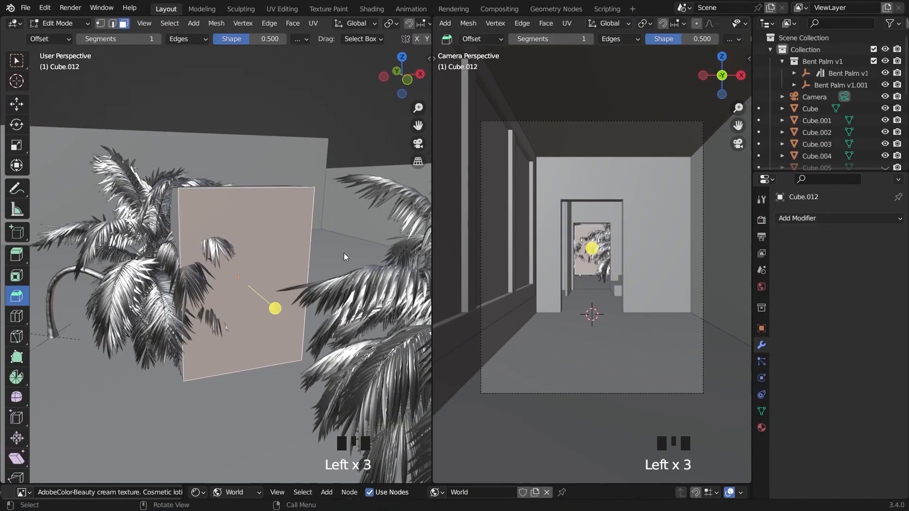
click(330, 252)
key(grave)
click(89, 204)
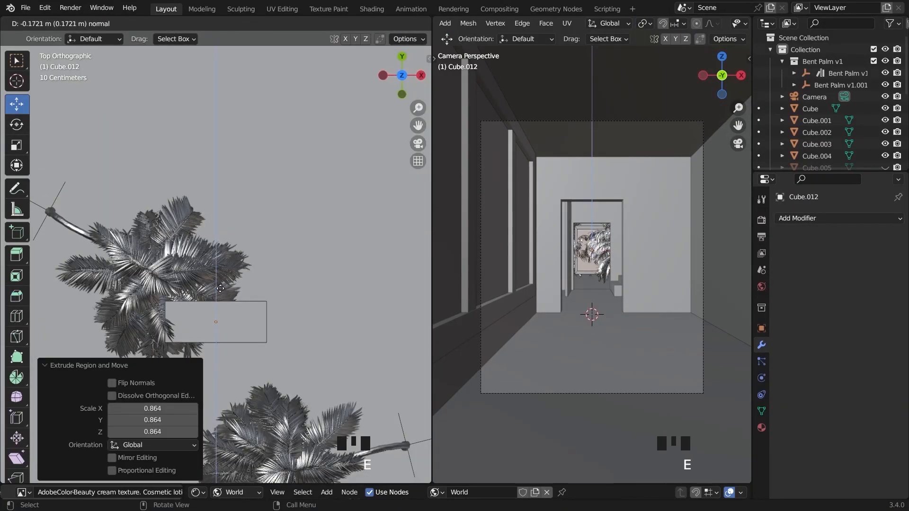
click(220, 288)
middle_drag(220, 288, 247, 275)
drag(215, 271, 208, 266)
scroll(236, 256, down, 6)
- Return to Object Mode and move the recessed frame block along Y behind the palms
key(Tab)
middle_drag(237, 256, 219, 268)
drag(209, 257, 224, 263)
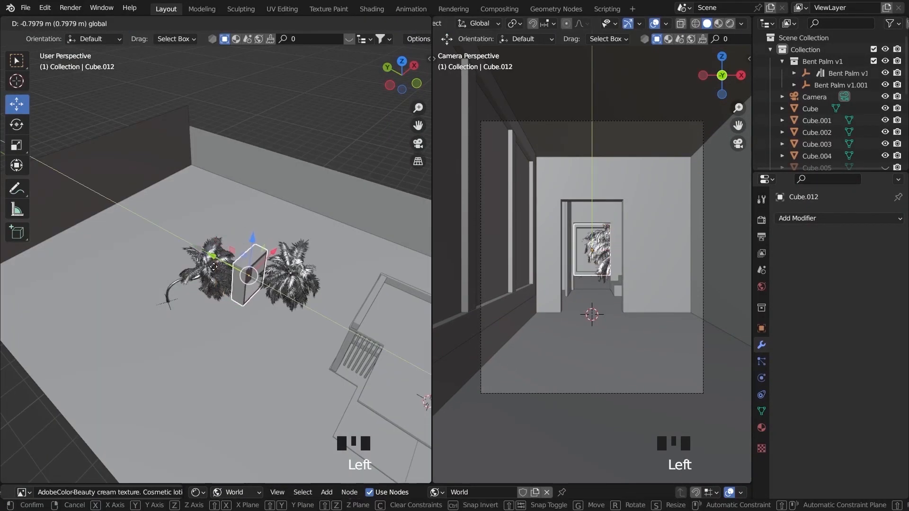
click(296, 151)
scroll(297, 151, up, 5)
middle_drag(297, 154, 307, 182)
scroll(305, 237, down, 5)
- Move the farther palm -2.5874 m along Y, level with the other palm, and shift it slightly outward along X
middle_drag(305, 249, 343, 258)
click(149, 360)
drag(106, 337, 228, 369)
key(grave)
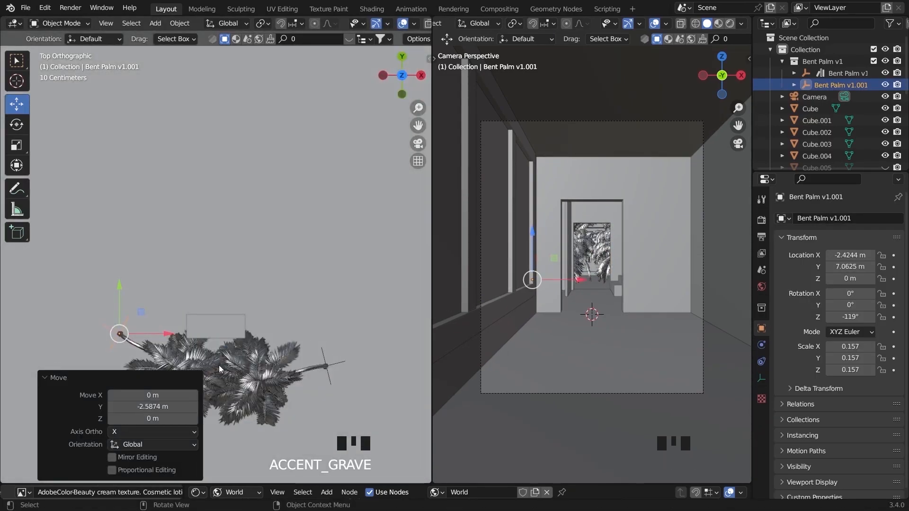
click(151, 338)
- Move the frame block 0.4638 m along Y and slightly along negative X, and shift the other palm slightly outward along X
click(237, 325)
drag(219, 260, 220, 254)
drag(259, 307, 257, 306)
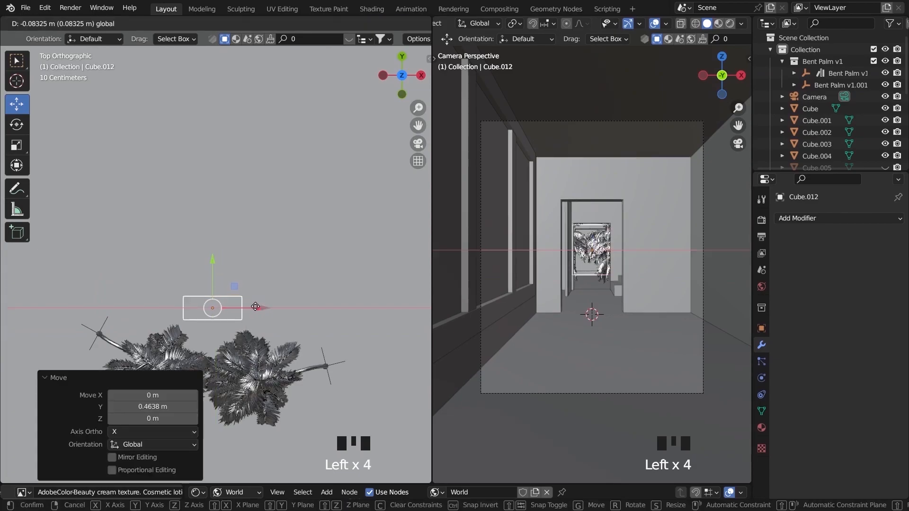
click(322, 355)
drag(371, 367, 380, 367)
- Move the frame block's bottom face down along Z to the ground in Edit Mode
click(241, 312)
key(KP_Decimal)
middle_drag(241, 310, 178, 286)
scroll(274, 259, down, 2)
middle_drag(177, 336, 177, 311)
key(Tab)
click(222, 370)
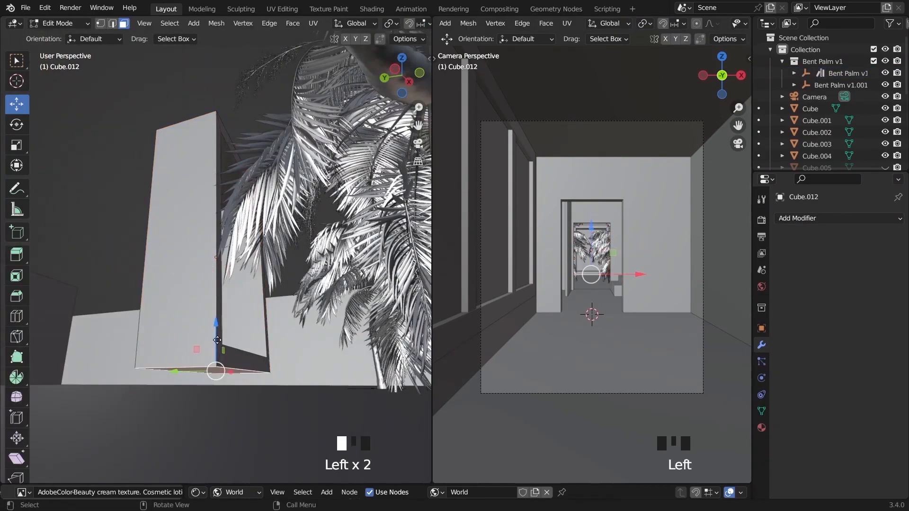
drag(217, 330, 217, 371)
key(Tab)
- Show the camera view in rendered shading and select the palm's parent empty, trunk and leaves together
scroll(255, 161, down, 3)
middle_drag(261, 154, 255, 194)
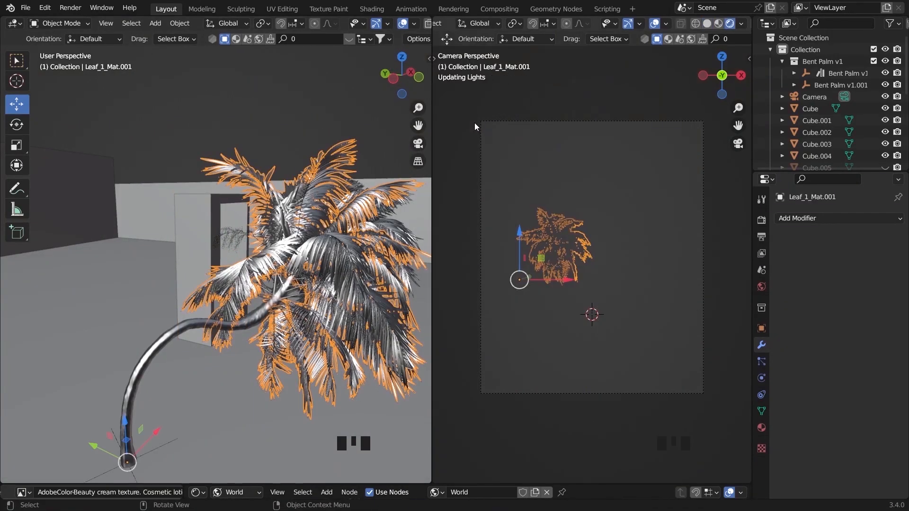
click(197, 371)
click(132, 479)
shift+click(131, 428)
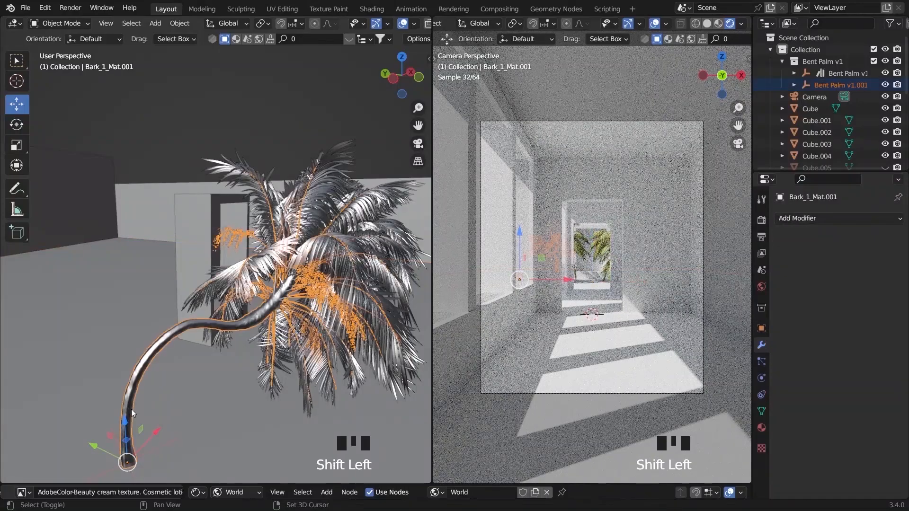
shift+click(279, 340)
key(grave)
scroll(256, 292, down, 6)
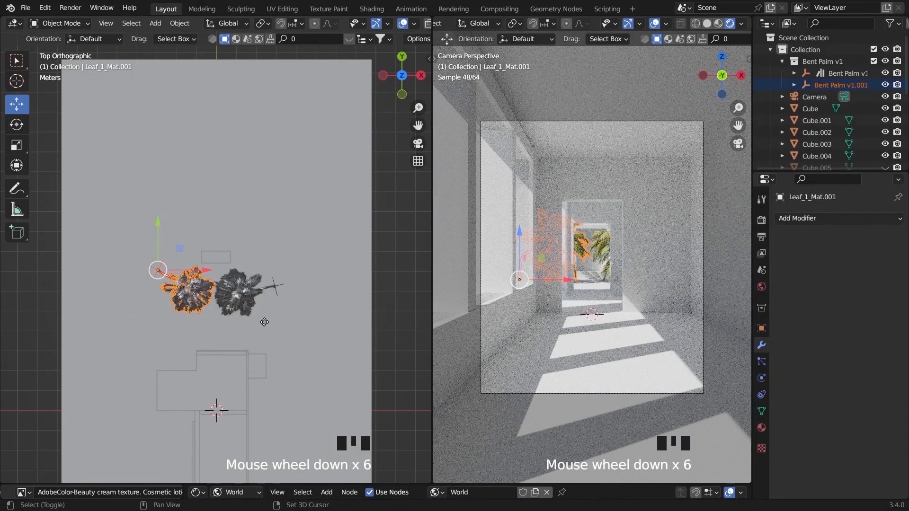
- Duplicate the selected palm and move the copy outside the corridor's window wall
click(264, 324)
scroll(262, 302, down, 5)
key(g)
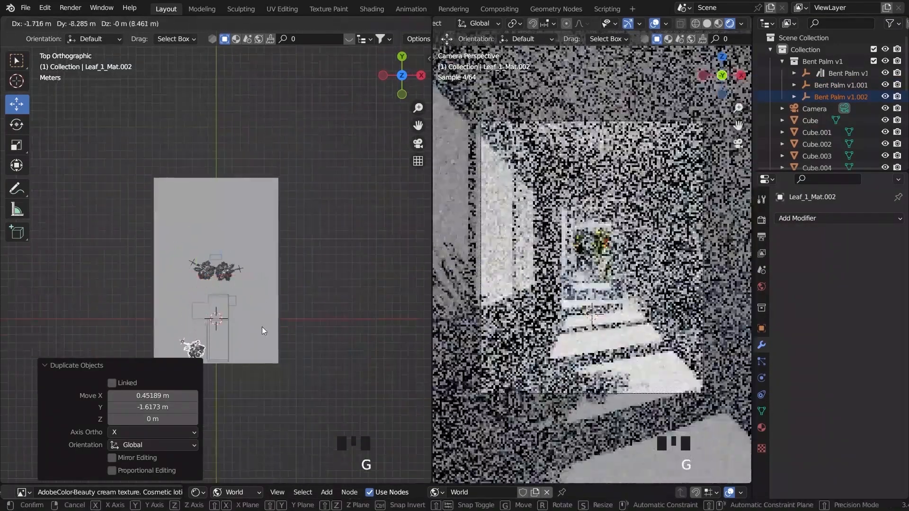
click(264, 329)
- Move the third palm about 1.18 m along Y and rotate it about -66° in the top view
key(r)
click(236, 347)
drag(236, 347, 245, 348)
drag(197, 296, 197, 310)
key(r)
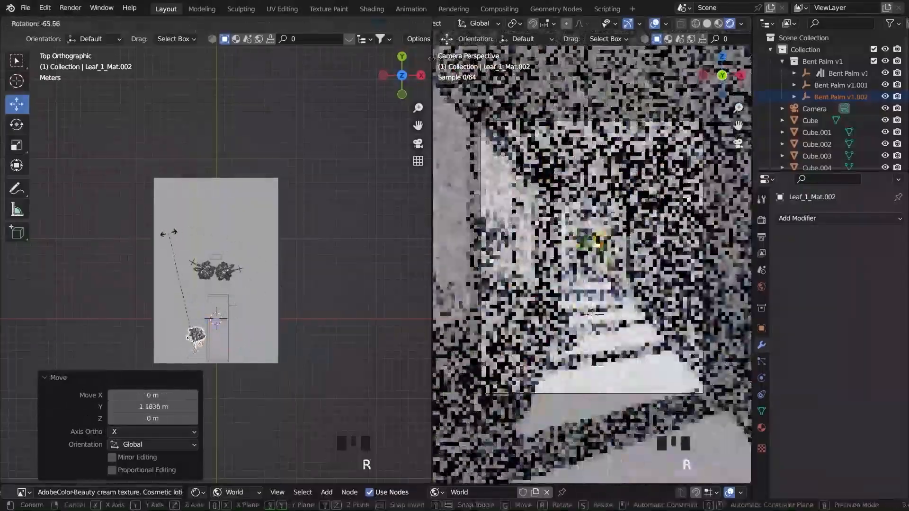
click(169, 233)
- Enlarge the third palm, move it about 0.48 m along X, and fine-tune its position outside the windows
middle_drag(230, 353, 229, 345)
scroll(229, 331, up, 10)
middle_drag(255, 312, 318, 250)
key(s)
click(324, 274)
drag(265, 347, 243, 347)
key(s)
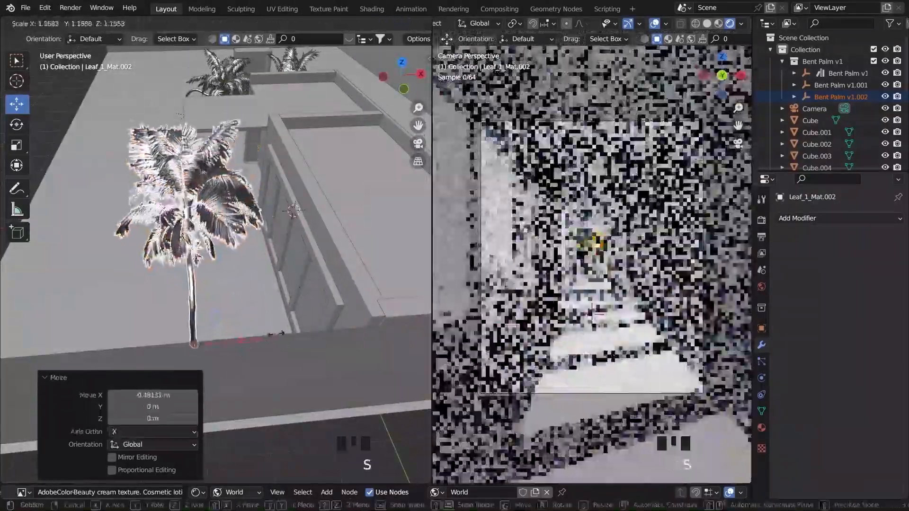
click(268, 345)
middle_drag(288, 294, 316, 223)
drag(187, 310, 177, 343)
drag(213, 378, 206, 357)
scroll(215, 314, down, 1)
- Hide the leaves of all three palms
click(127, 126)
key(h)
click(168, 126)
click(274, 138)
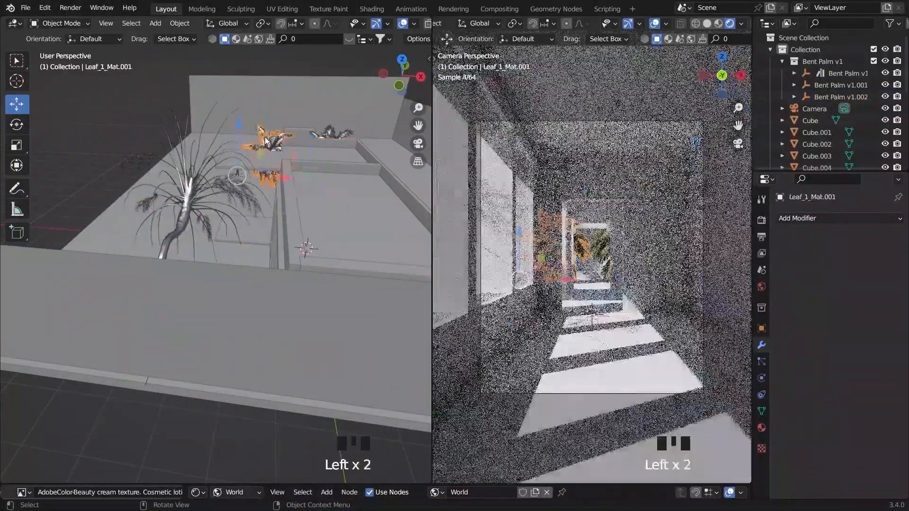
key(h)
click(333, 133)
key(h)
- Save the file and switch the camera view to solid shading
scroll(339, 135, down, 4)
click(378, 143)
key(ctrl+s)
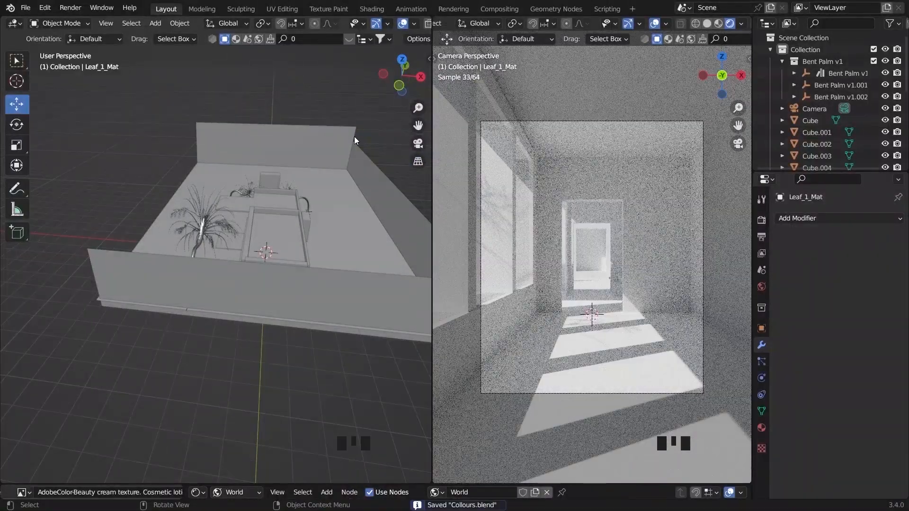
scroll(326, 191, down, 1)
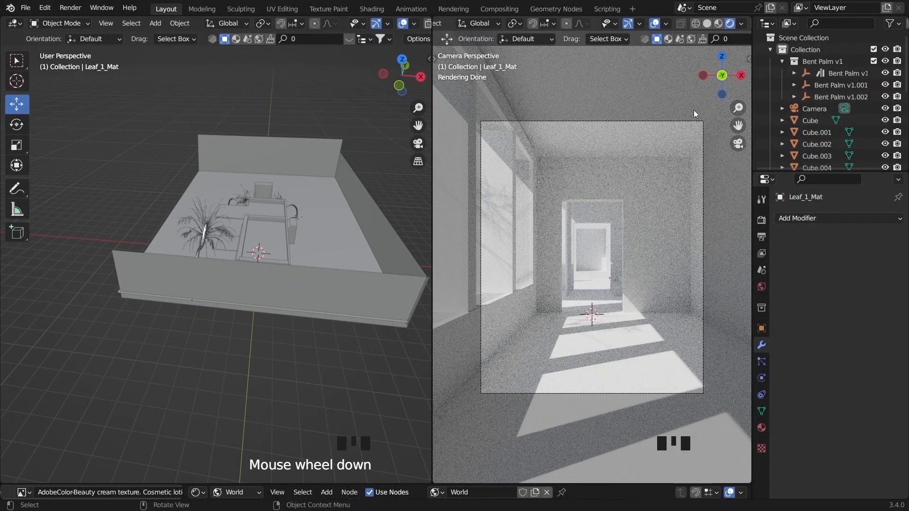
click(707, 23)
- Hide the third palm's trunk and add a cube at the 3D cursor
middle_drag(161, 259, 265, 258)
scroll(265, 255, up, 3)
click(262, 234)
click(353, 267)
key(shift+a)
mouse_move(204, 238)
click(317, 249)
click(209, 264)
key(h)
click(191, 234)
key(grave)
click(214, 227)
- Turn off the gizmos and overlays in the camera viewport and hide its header
click(628, 23)
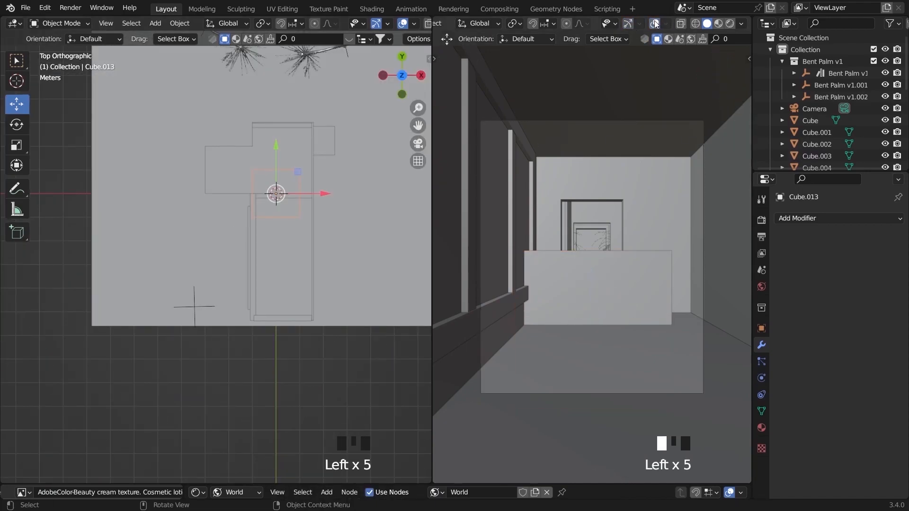
right_click(633, 23)
mouse_move(634, 25)
click(675, 25)
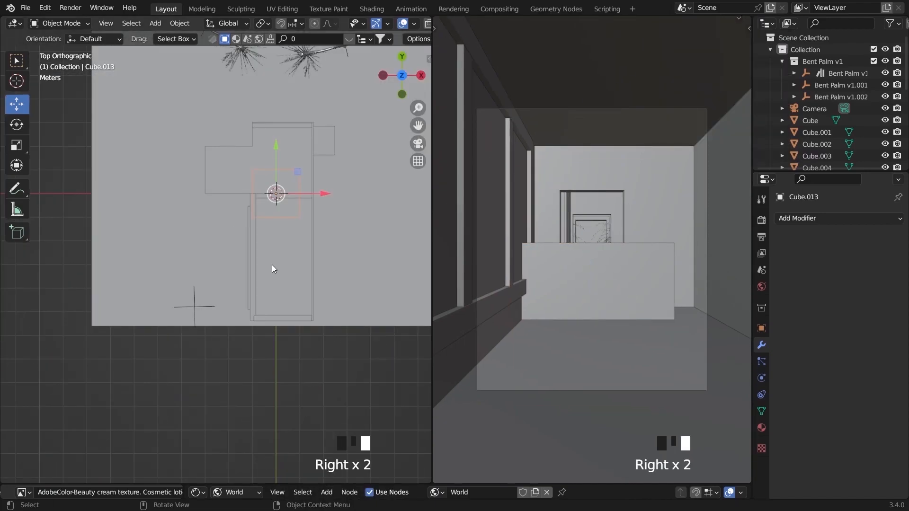
- Scale the new cube to 0.166 along Y and move it about 1.39 m along negative X to the doorway wall
key(grave)
click(356, 251)
scroll(372, 270, down, 3)
click(258, 257)
drag(264, 258, 256, 261)
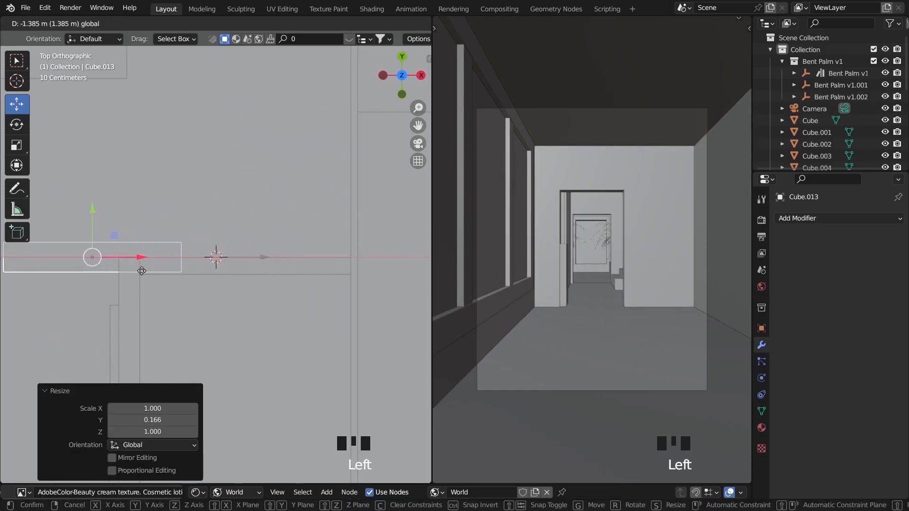
- Lower the thin block along Z until only a baseboard-high strip rises above the floor
middle_drag(135, 265, 228, 207)
scroll(228, 206, down, 8)
drag(195, 241, 198, 265)
- Make a linked duplicate of the baseboard block and move it about 3 m along X to the doorway's other side
key(KP_7)
scroll(347, 286, up, 2)
click(306, 276)
scroll(284, 273, down, 7)
alt+middle_drag(284, 273, 280, 228)
scroll(315, 218, up, 4)
key(alt+d)
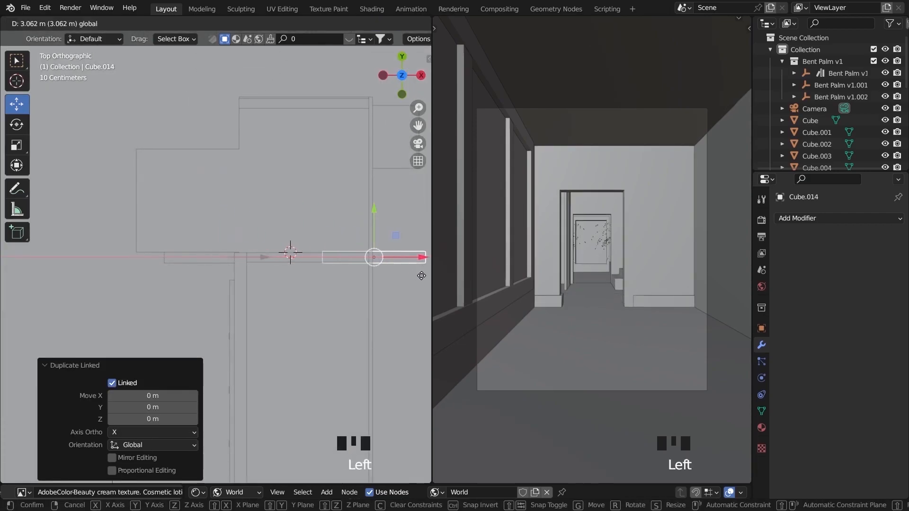
drag(264, 257, 263, 258)
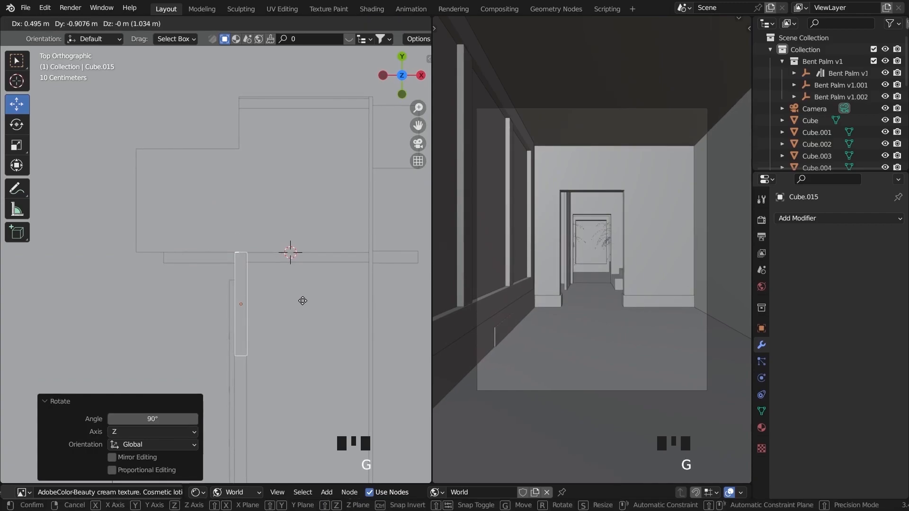
- Place a baseboard copy rotated 90° about Z at the window wall and extend its end face along Y to the corridor's end
key(Tab)
middle_drag(269, 359, 281, 302)
scroll(322, 343, up, 1)
click(341, 363)
click(308, 434)
middle_drag(309, 434, 289, 295)
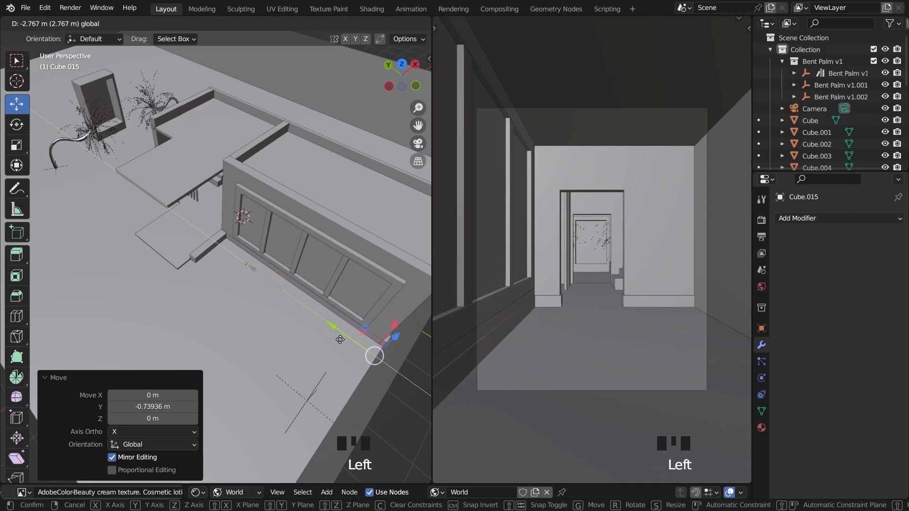
drag(331, 342, 338, 347)
key(Tab)
- Duplicate the window wall's long baseboard and move the copy along X to the opposite corridor wall
middle_drag(338, 348, 362, 283)
click(343, 314)
scroll(362, 283, up, 2)
key(KP_7)
key(shift+d)
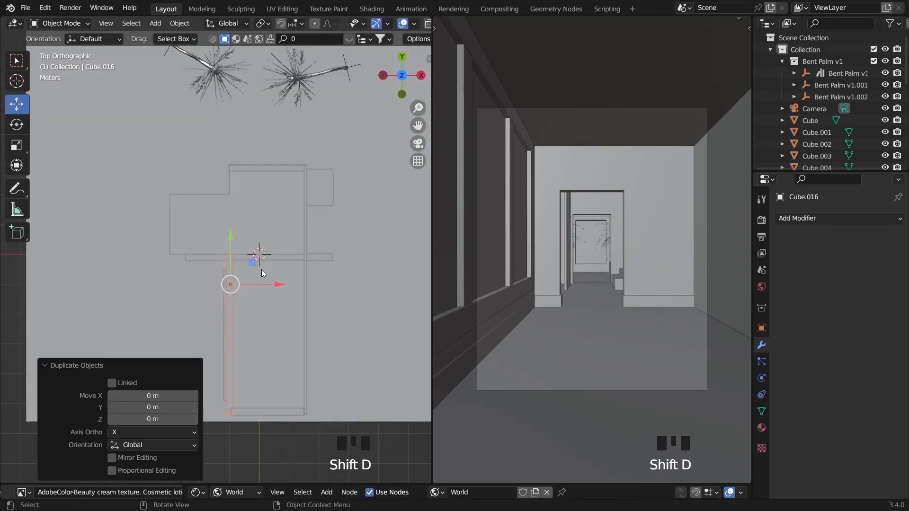
scroll(325, 308, up, 12)
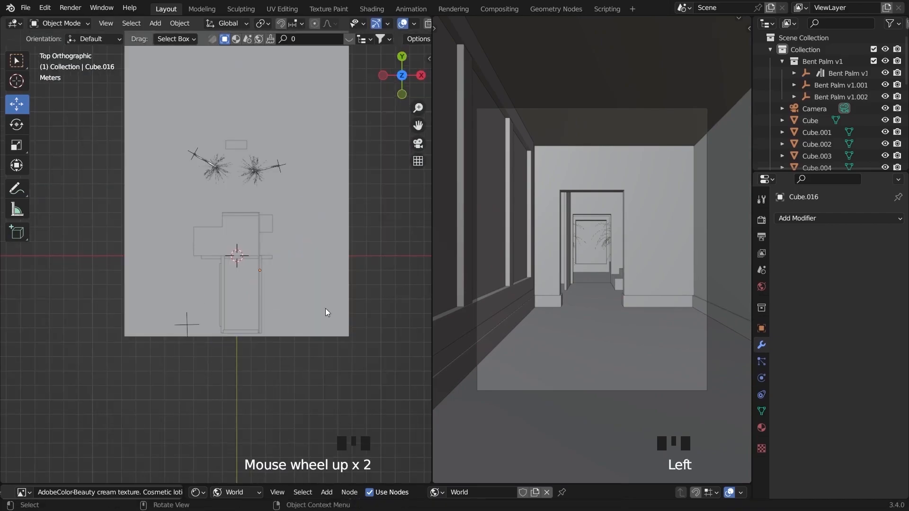
- Try placing a copy of the window frame 4.0612 m farther along Y and scaling it along Y
key(shift+d)
drag(242, 232, 241, 133)
key(s)
key(y)
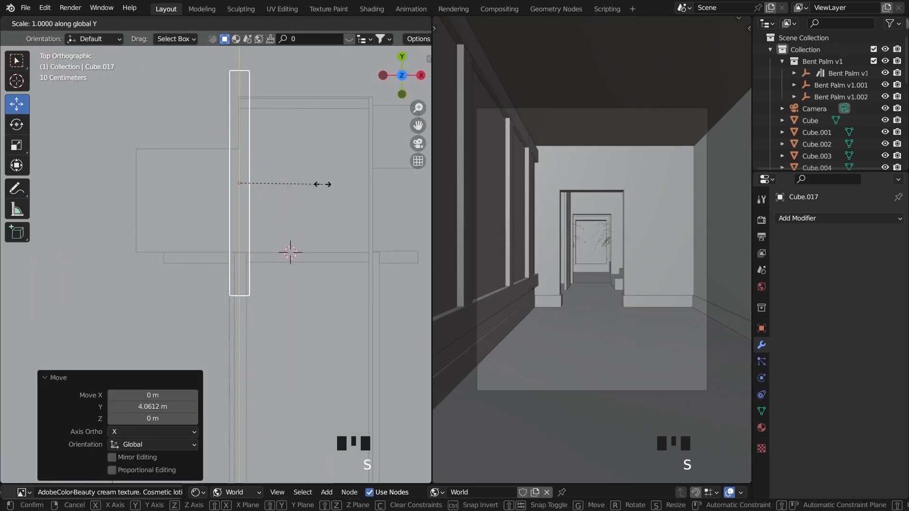
click(271, 184)
key(grave)
key(x)
- Make a linked duplicate of the baseboard, scale it along Y and move it toward the row of poles
shift+middle_drag(254, 170, 333, 328)
scroll(311, 326, up, 2)
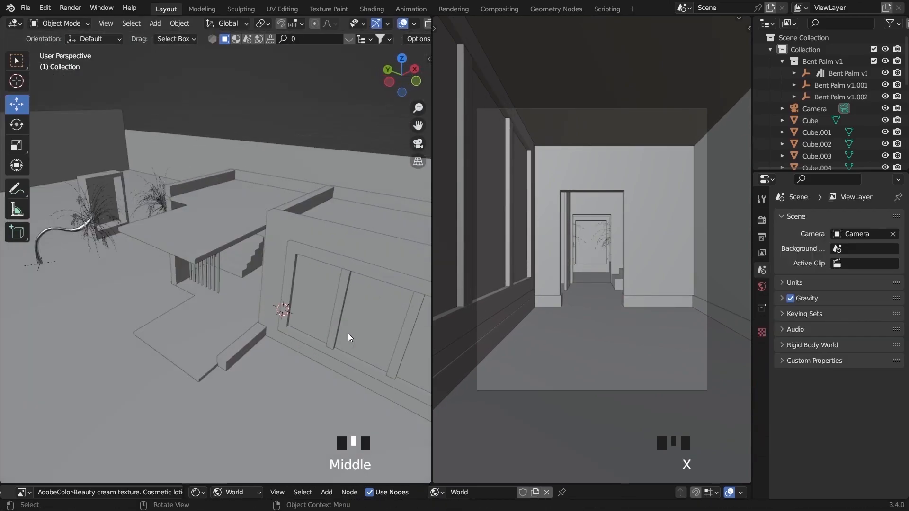
click(276, 341)
key(alt+d)
key(grave)
key(grave)
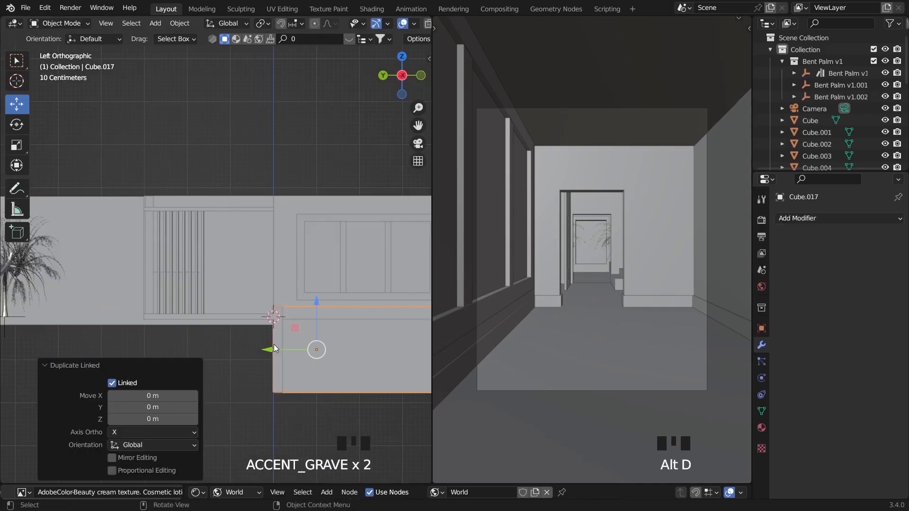
key(x)
click(262, 344)
key(s)
key(y)
click(153, 338)
drag(41, 350, 103, 358)
- Scale the baseboard copy along Y and position it as a base block under the row of poles
key(grave)
scroll(382, 295, down, 2)
key(s)
click(369, 293)
key(ctrl+z)
key(s)
key(y)
click(284, 280)
drag(107, 258, 117, 261)
click(245, 247)
- Make a linked duplicate of the poles' base block and raise it along Z to the top of the poles
middle_drag(256, 213, 240, 191)
scroll(290, 165, down, 1)
scroll(297, 251, down, 3)
scroll(202, 222, down, 2)
key(shift+d)
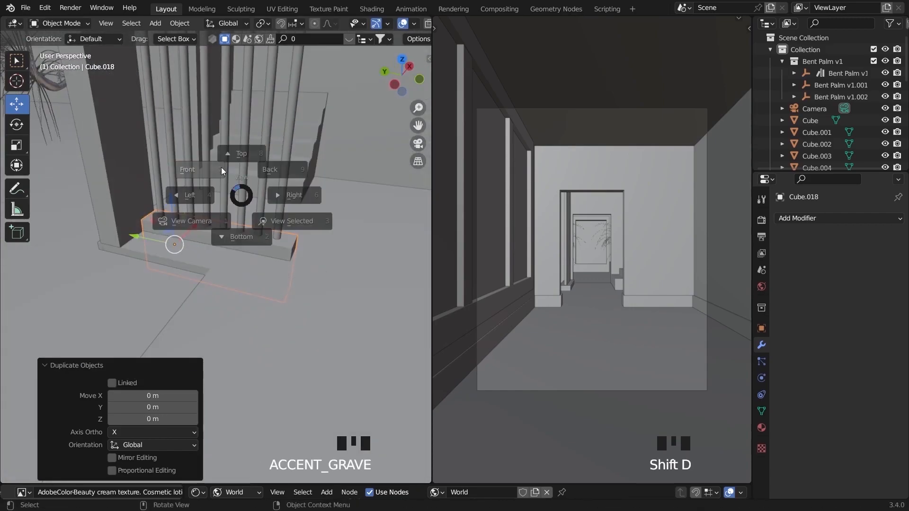
key(Delete)
key(grave)
click(196, 270)
key(alt+d)
right_click(196, 270)
scroll(196, 271, down, 5)
drag(196, 203, 236, 81)
click(283, 94)
- Extend the narrow end face of the wall beside the poles outward in Edit Mode
middle_drag(285, 128, 204, 184)
scroll(186, 216, up, 3)
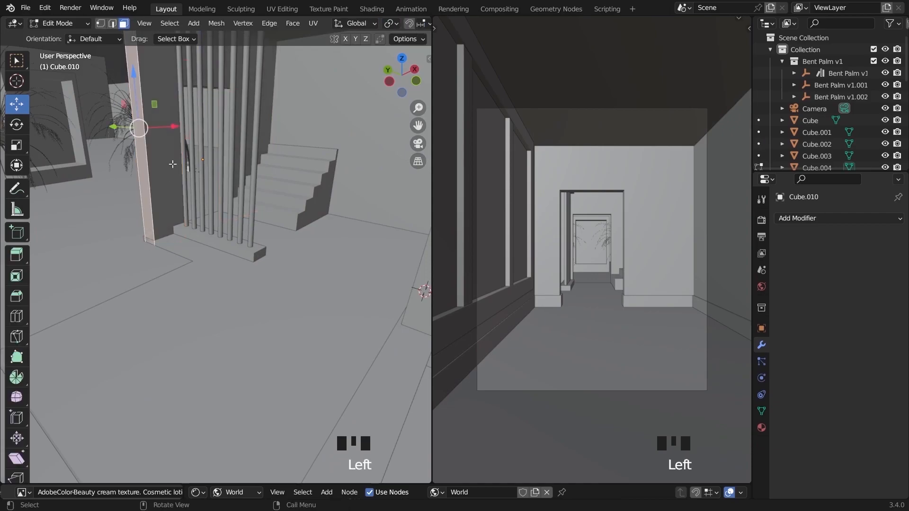
scroll(173, 171, down, 3)
drag(206, 178, 150, 236)
key(Tab)
click(286, 89)
middle_drag(286, 104, 199, 196)
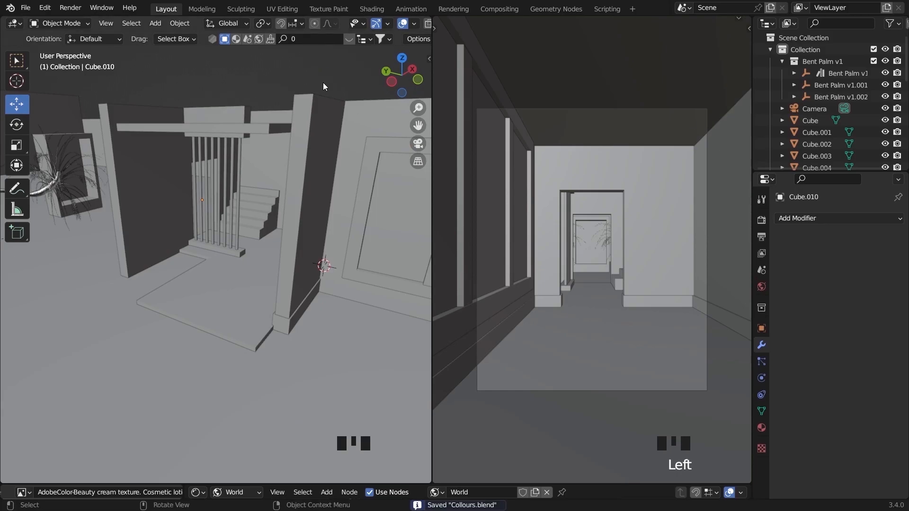
- Add an ico sphere, increase its subdivisions and shade it smooth
scroll(311, 183, down, 3)
middle_drag(311, 182, 346, 98)
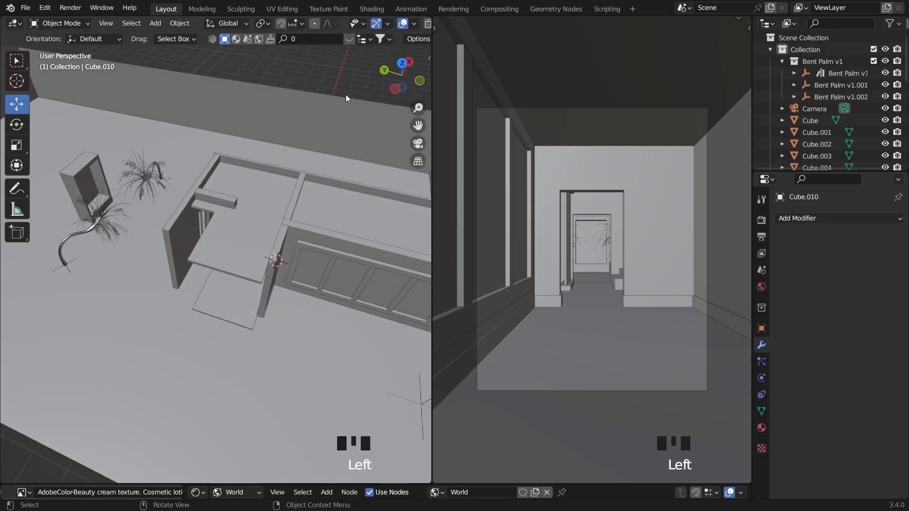
scroll(360, 159, down, 3)
scroll(342, 154, up, 5)
middle_drag(342, 154, 270, 189)
key(shift+a)
mouse_move(243, 113)
click(299, 160)
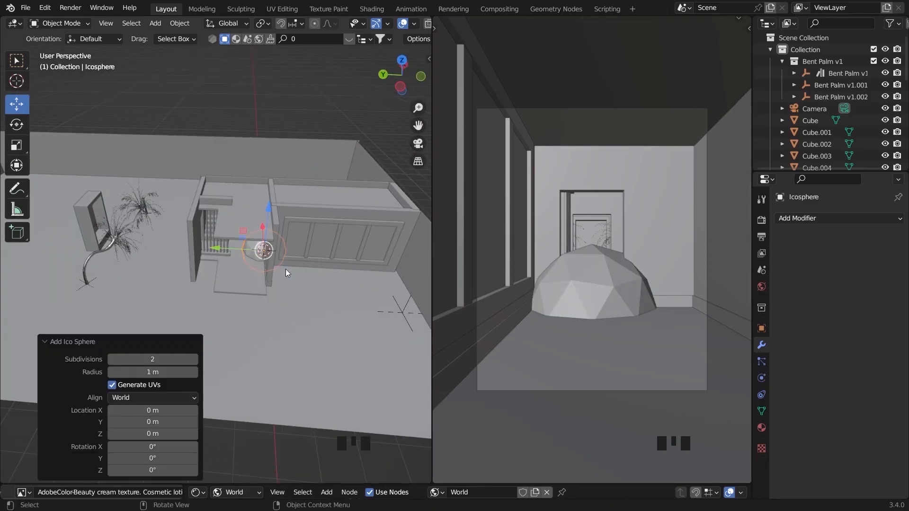
click(196, 362)
click(196, 362)
right_click(472, 317)
click(480, 280)
- Move the sphere along Y from the doorway out to the frame block
key(KP_7)
drag(229, 256, 229, 86)
drag(229, 203, 232, 179)
key(grave)
- Move an end face of the outdoor frame block along Y in Edit Mode
middle_drag(277, 213, 345, 302)
scroll(345, 302, down, 8)
click(213, 254)
key(Tab)
click(205, 287)
drag(156, 289, 115, 308)
key(Tab)
middle_drag(265, 294, 156, 265)
- Reposition the sphere so that it sits inside the frame block's opening
click(208, 253)
key(grave)
scroll(213, 240, up, 2)
mouse_move(213, 239)
middle_down()
mouse_move(220, 191)
mouse_move(206, 243)
middle_up()
drag(188, 236, 170, 225)
key(grave)
drag(216, 178, 217, 79)
middle_drag(237, 156, 265, 208)
scroll(237, 227, down, 6)
middle_drag(237, 228, 197, 260)
- Undo the first face move on the frame block and shift its face again to deepen the block
click(198, 263)
key(Tab)
drag(183, 310, 172, 336)
middle_drag(175, 326, 19, 289)
key(ctrl+z)
shift+middle_drag(275, 228, 223, 208)
drag(343, 198, 374, 182)
middle_drag(237, 189, 318, 191)
key(Tab)
click(331, 170)
- Duplicate the row of poles and remove the Array modifier from the copy to leave a single pole
scroll(330, 158, down, 3)
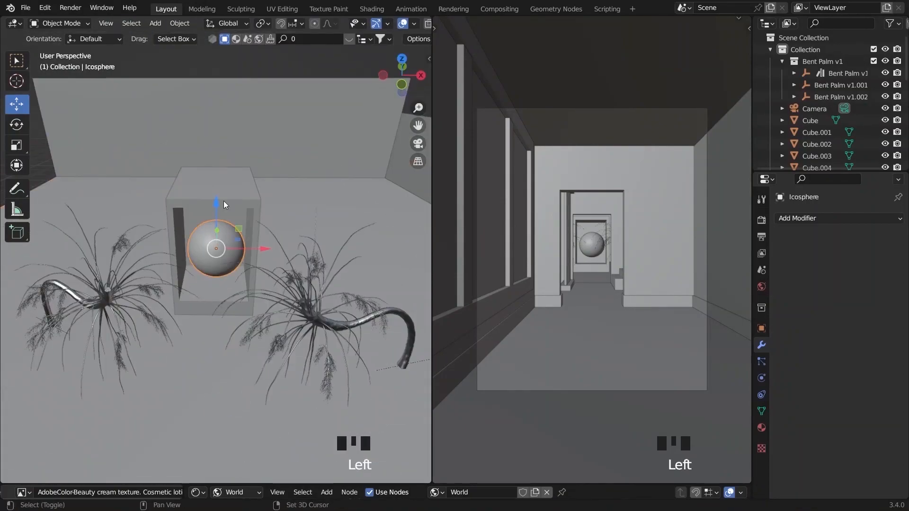
shift+click(224, 192)
key(grave)
drag(272, 250, 272, 250)
middle_drag(273, 250, 383, 112)
key(shift+a)
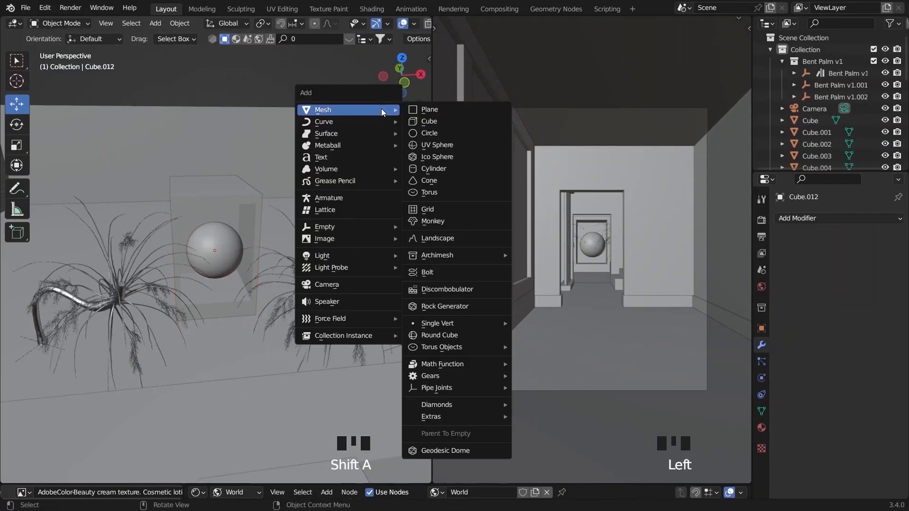
scroll(319, 255, up, 4)
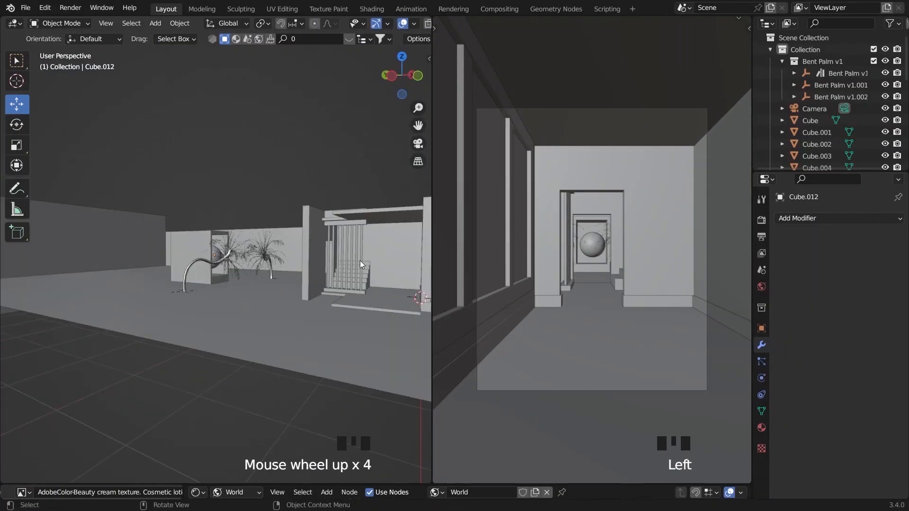
key(grave)
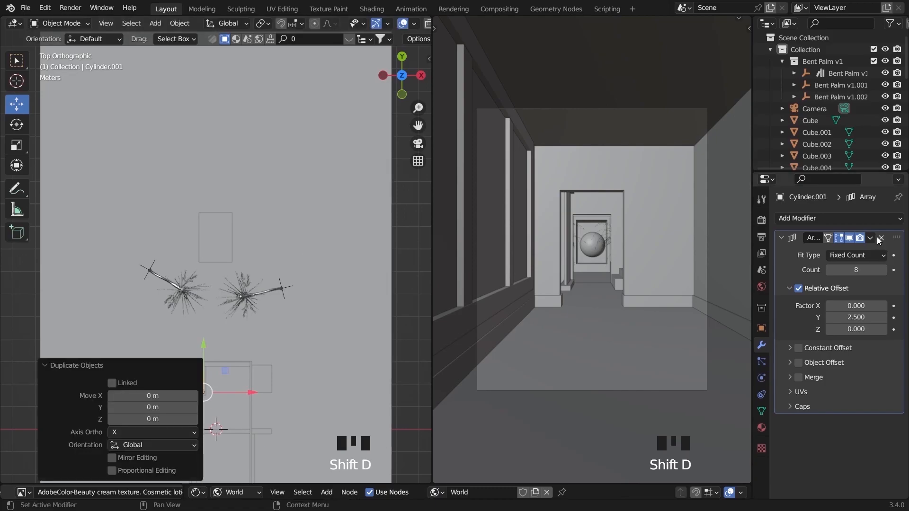
click(879, 239)
- Move the single pole into the frame block and lower it beneath the center of the sphere
click(206, 204)
middle_drag(237, 327, 258, 241)
scroll(258, 241, up, 5)
click(401, 60)
drag(214, 212, 214, 215)
drag(215, 246, 215, 241)
middle_drag(258, 322, 267, 219)
scroll(268, 219, down, 4)
drag(214, 208, 209, 263)
- Duplicate the pole in place, widen the copy and shorten it along Z into a collar at the sphere's underside
scroll(334, 327, up, 2)
key(shift+d)
right_click(322, 313)
key(s)
click(334, 319)
key(s)
key(z)
click(223, 265)
drag(221, 180, 221, 180)
click(232, 238)
scroll(232, 239, up, 2)
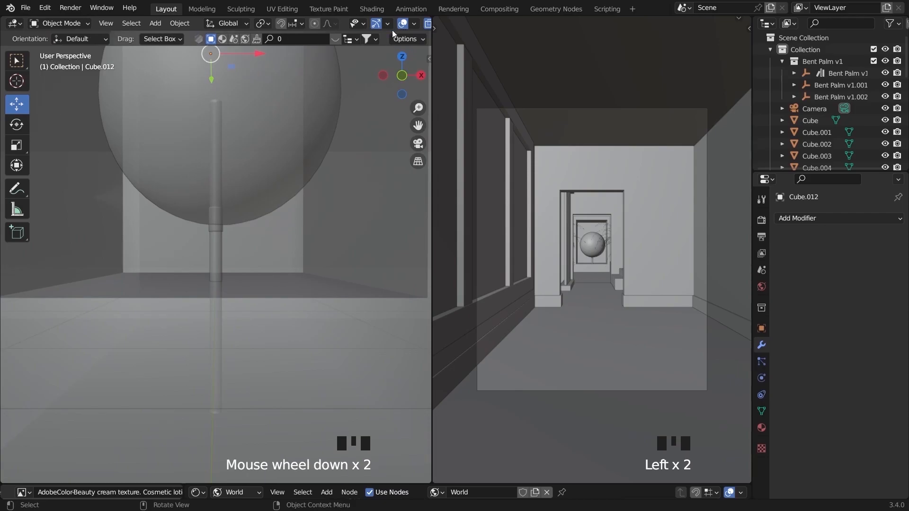
scroll(343, 107, down, 3)
click(256, 156)
middle_drag(255, 156, 283, 167)
key(shift+d)
key(Tab)
key(Tab)
key(x)
click(254, 210)
click(283, 167)
- Try scaling the pole together with its collar along Z
click(223, 198)
shift+click(223, 223)
scroll(236, 231, down, 4)
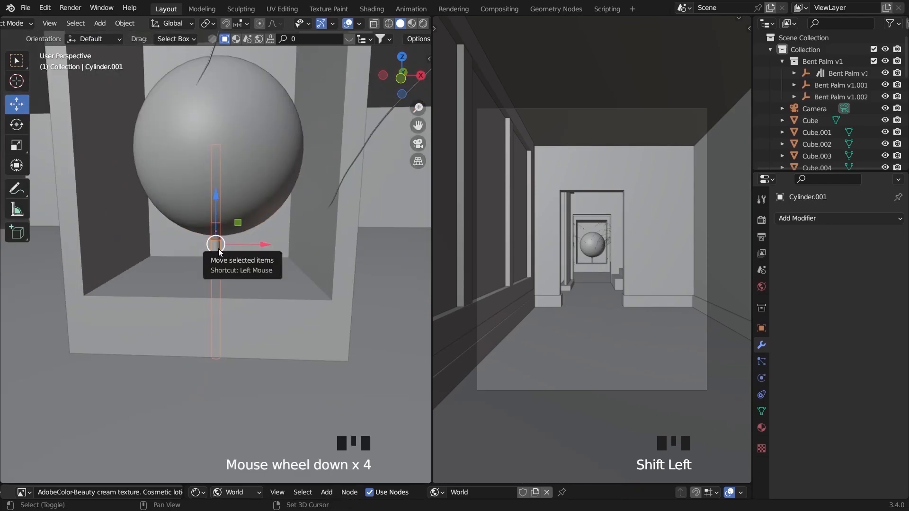
key(s)
key(z)
key(ctrl+z)
key(ctrl+z)
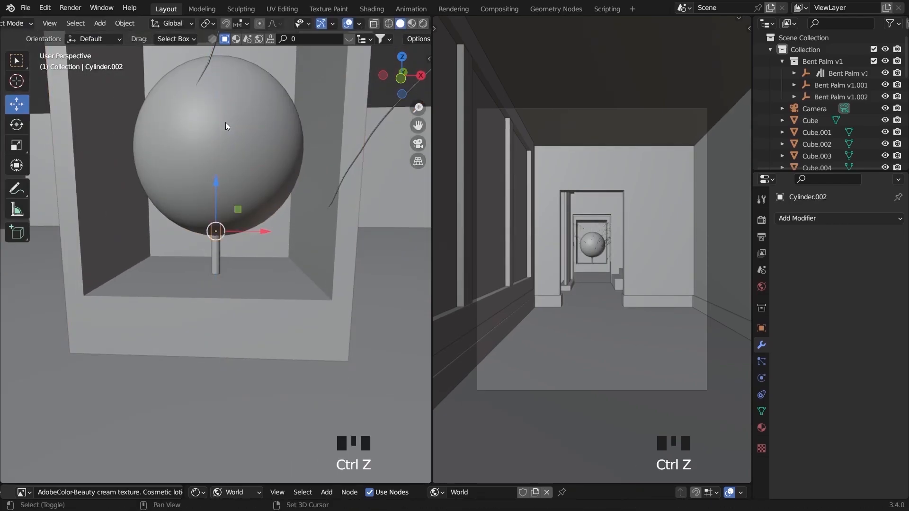
- Place a linked duplicate of the collar on top of the sphere and stretch the pole along Z to about twice its length
key(alt+d)
click(216, 57)
scroll(235, 279, down, 3)
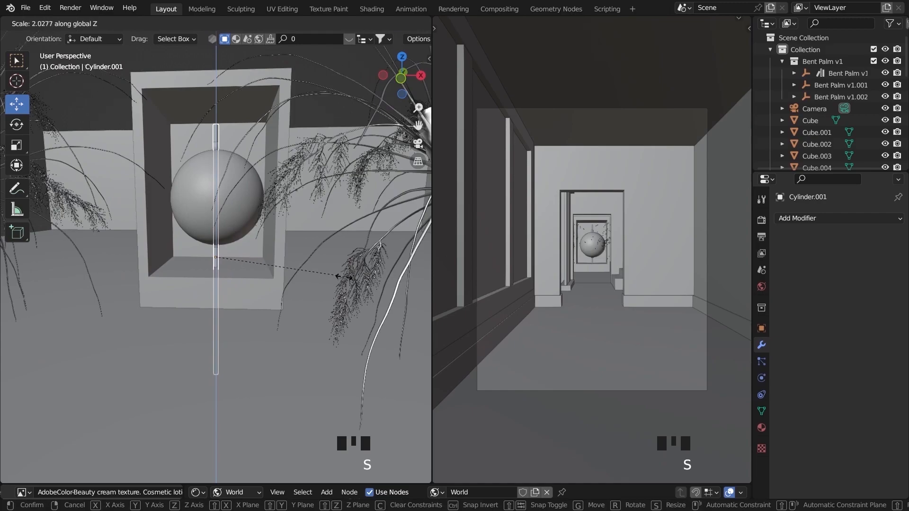
click(347, 277)
- Raise the pole's lower end along Z in Edit Mode so it stops inside the frame block's base
middle_drag(223, 378, 276, 359)
key(Tab)
click(65, 98)
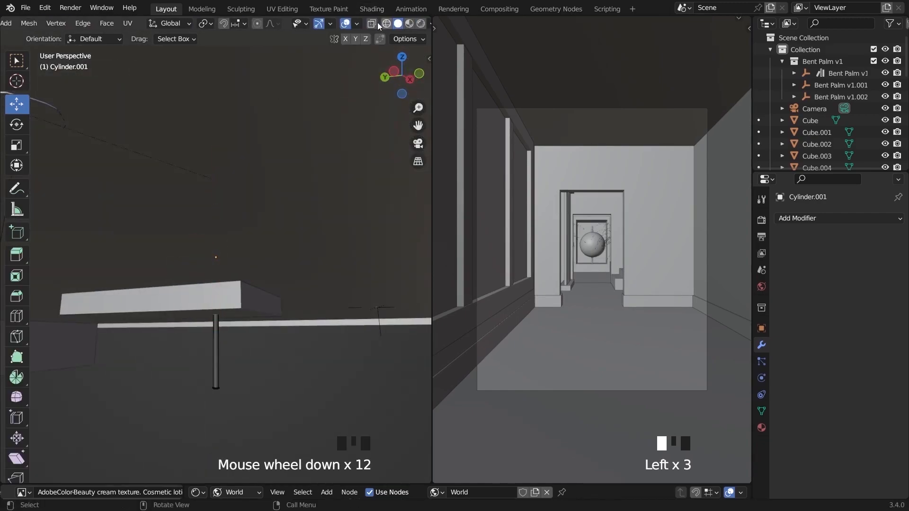
click(372, 24)
drag(170, 352, 272, 431)
drag(245, 258, 246, 254)
key(Tab)
scroll(316, 195, down, 3)
middle_drag(317, 194, 310, 223)
click(327, 90)
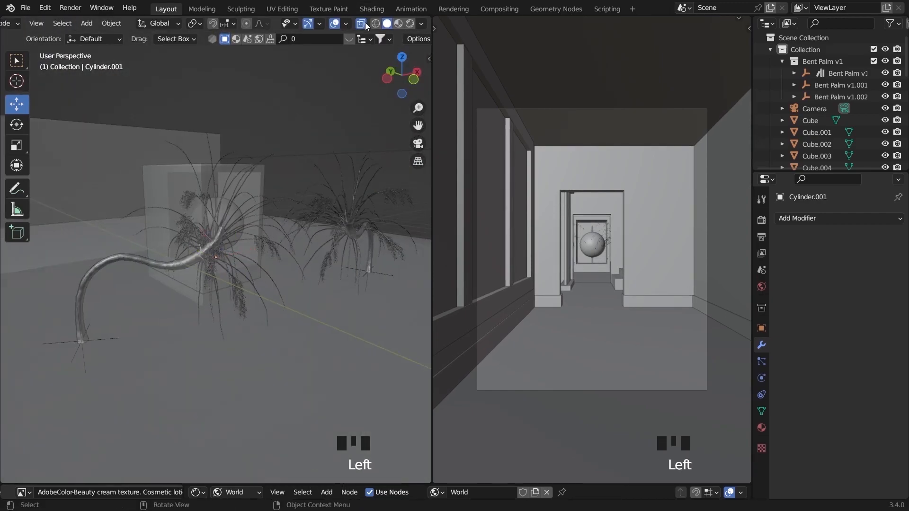
click(361, 24)
middle_drag(359, 114, 292, 135)
scroll(293, 134, up, 3)
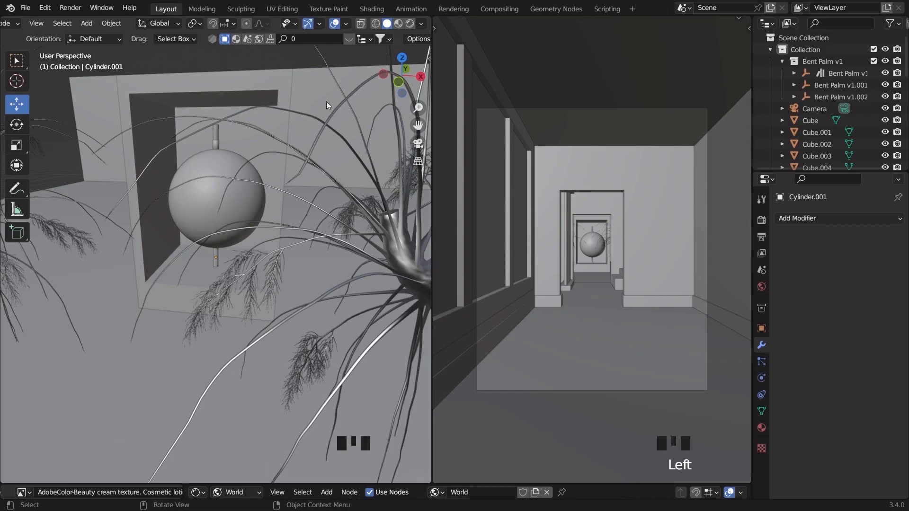
click(738, 18)
right_click(645, 36)
click(681, 15)
key(grave)
click(630, 144)
middle_drag(369, 208, 395, 230)
scroll(398, 227, down, 5)
key(grave)
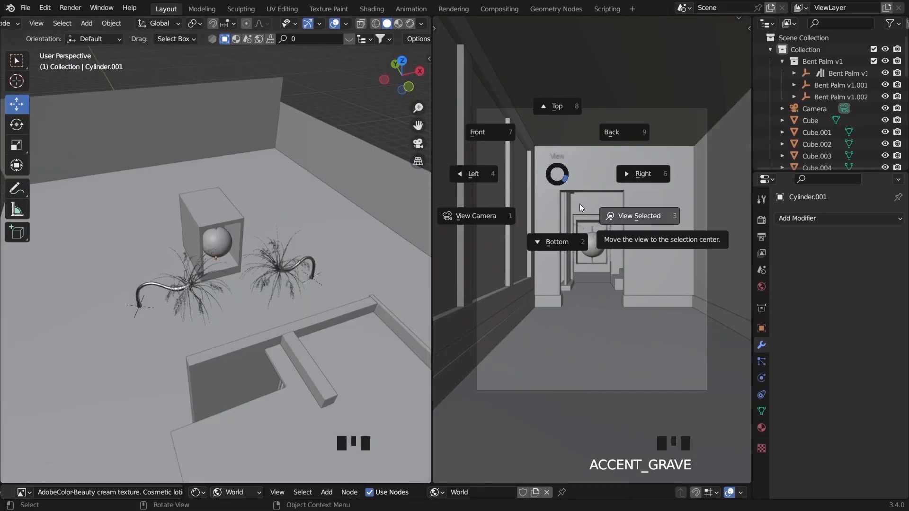
- Set the second viewport to rendered shading and show the scene through the camera
click(502, 224)
click(738, 18)
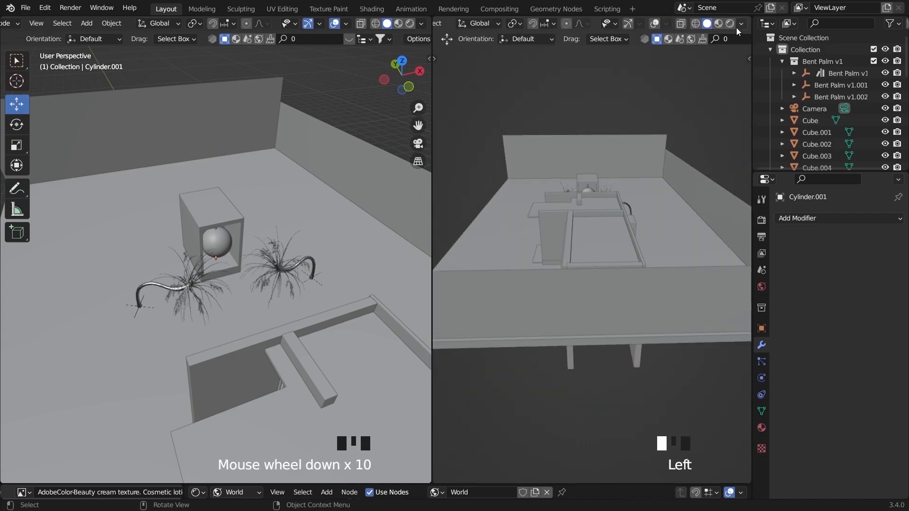
click(729, 24)
right_click(601, 24)
click(602, 24)
key(grave)
click(479, 251)
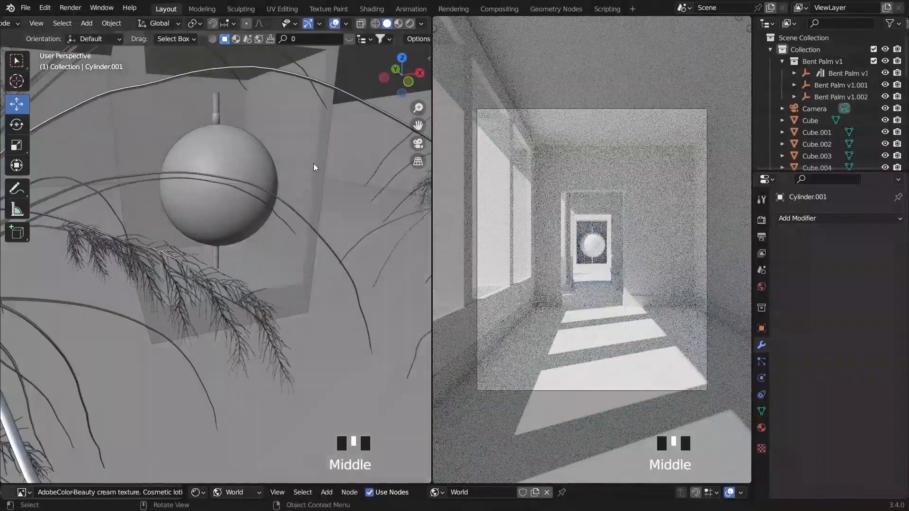
- Scale the collar on top of the sphere by 1.096 and raise the pole slightly along Z
middle_drag(314, 166, 345, 210)
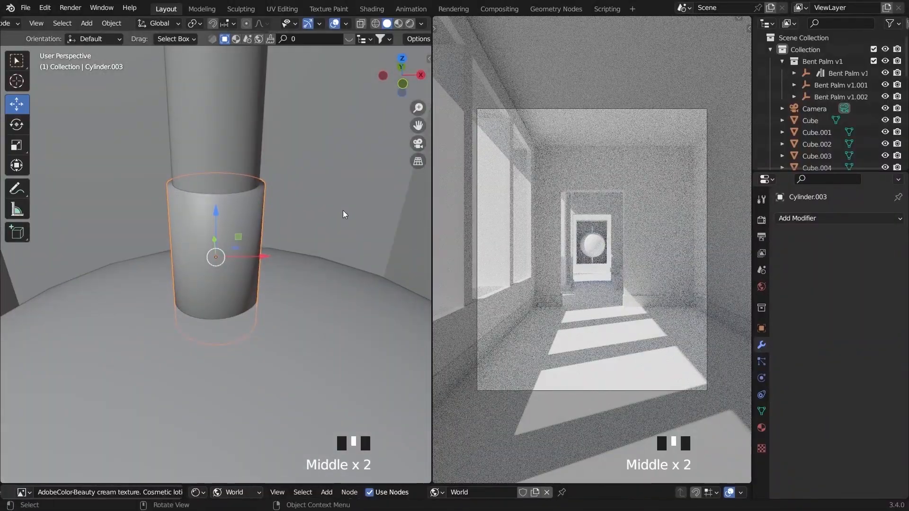
scroll(349, 208, down, 5)
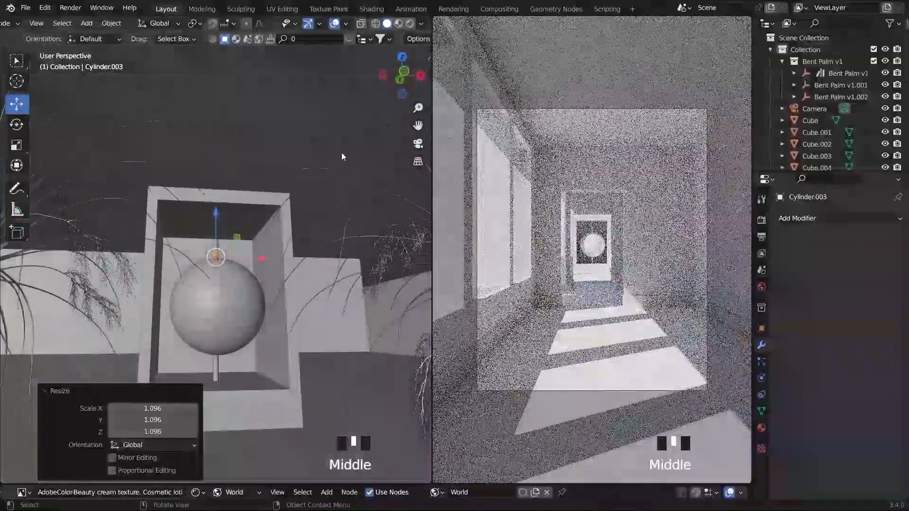
double_click(244, 242)
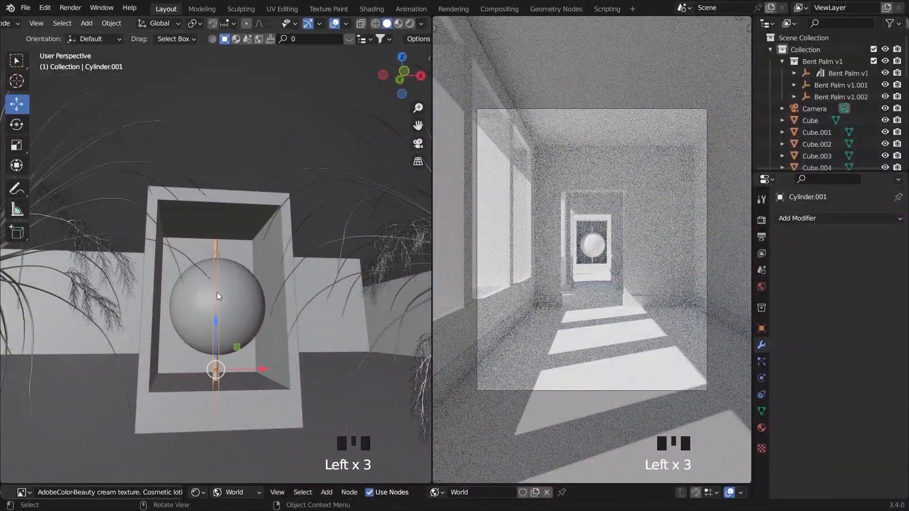
drag(217, 325, 226, 299)
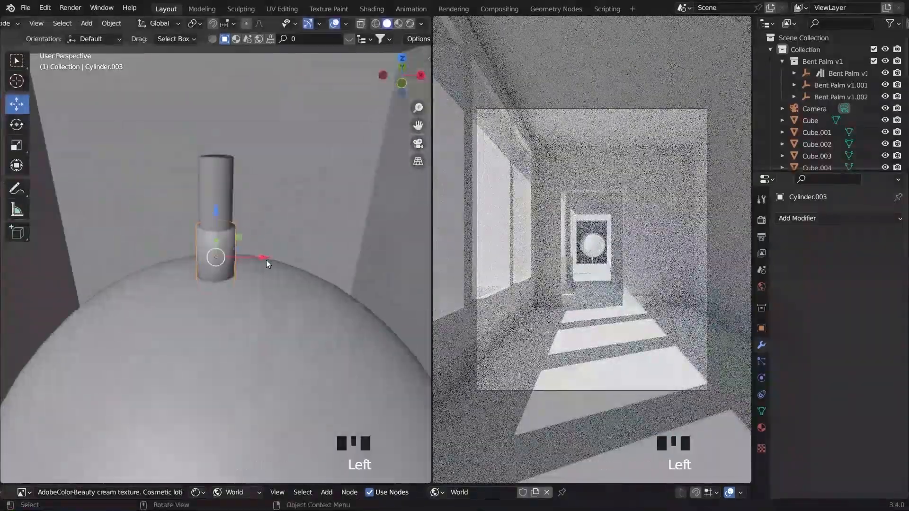
- Duplicate the upper collar, lower the copy about 0.063 m along Z and scale it up slightly into a wider base ring
key(shift+d)
click(223, 215)
drag(223, 215, 310, 245)
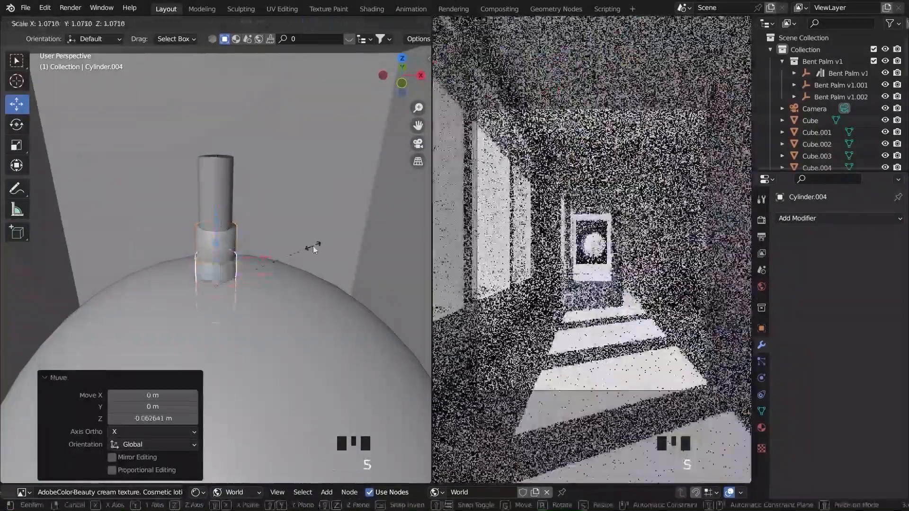
scroll(238, 239, down, 6)
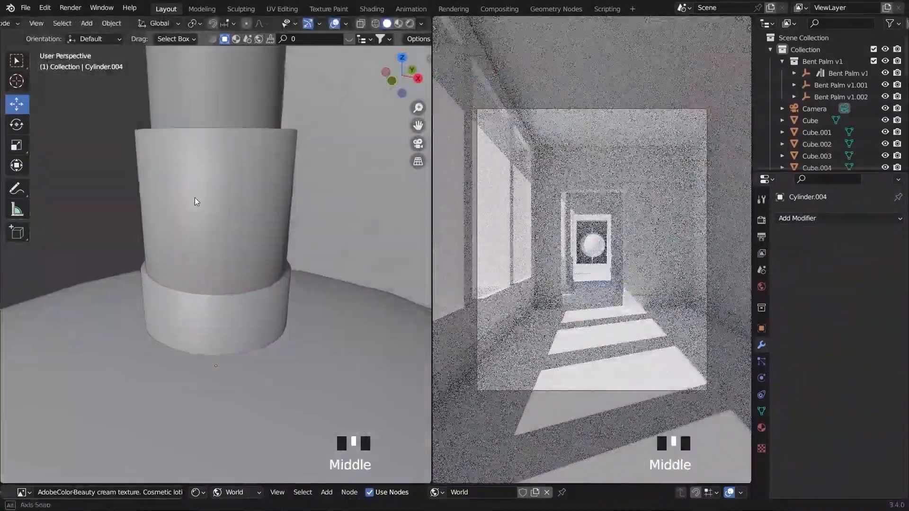
scroll(231, 354, up, 14)
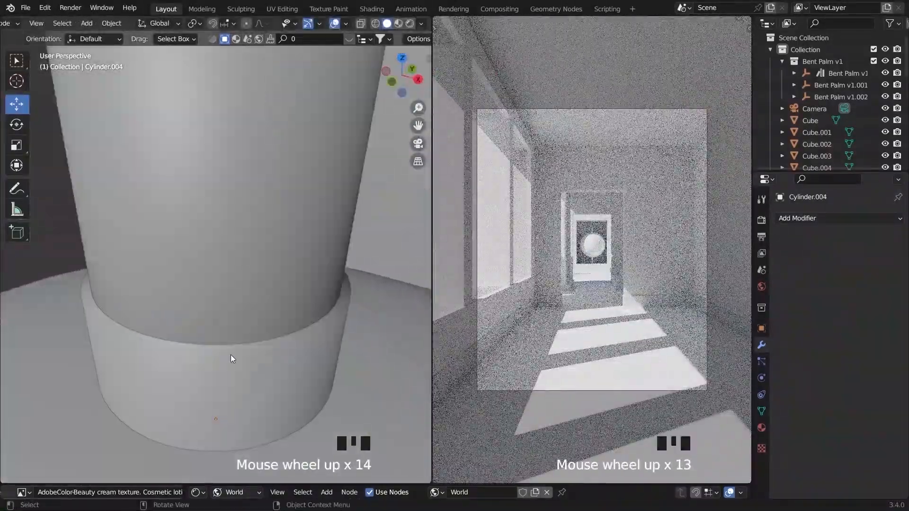
scroll(308, 276, down, 15)
scroll(308, 276, down, 6)
scroll(195, 210, up, 1)
middle_drag(309, 276, 273, 210)
scroll(273, 210, down, 1)
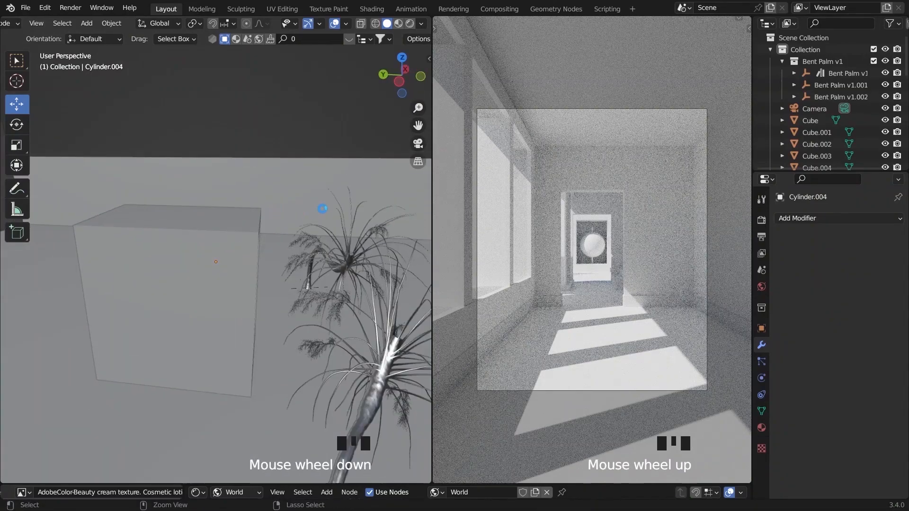
scroll(322, 211, down, 2)
- Nudge the window frame in the corridor's side wall slightly along X
click(309, 336)
key(KP_Decimal)
middle_drag(359, 346, 311, 327)
scroll(339, 322, down, 1)
scroll(339, 322, down, 1)
scroll(302, 341, up, 5)
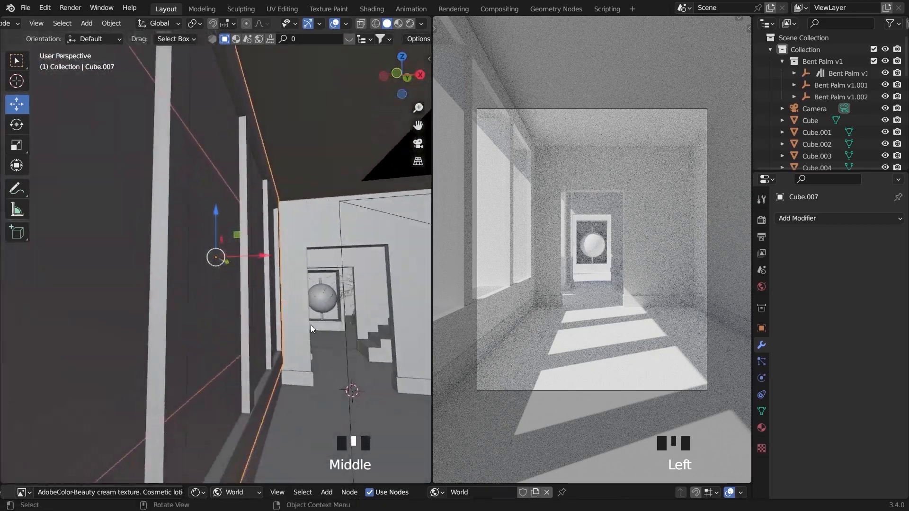
scroll(311, 325, down, 1)
drag(267, 259, 264, 258)
middle_drag(308, 337, 277, 325)
click(359, 414)
middle_drag(359, 415, 326, 339)
- Enlarge the shader editor area, switch it from World to Object shading and fit the colour palette image in view
drag(409, 453, 403, 326)
click(236, 334)
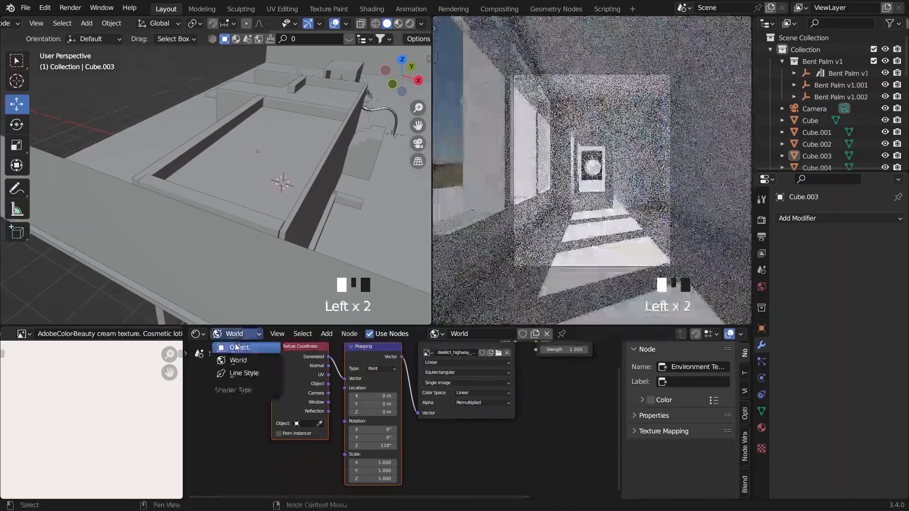
click(237, 347)
click(525, 223)
click(516, 227)
middle_drag(247, 156, 305, 153)
scroll(305, 153, up, 2)
key(Home)
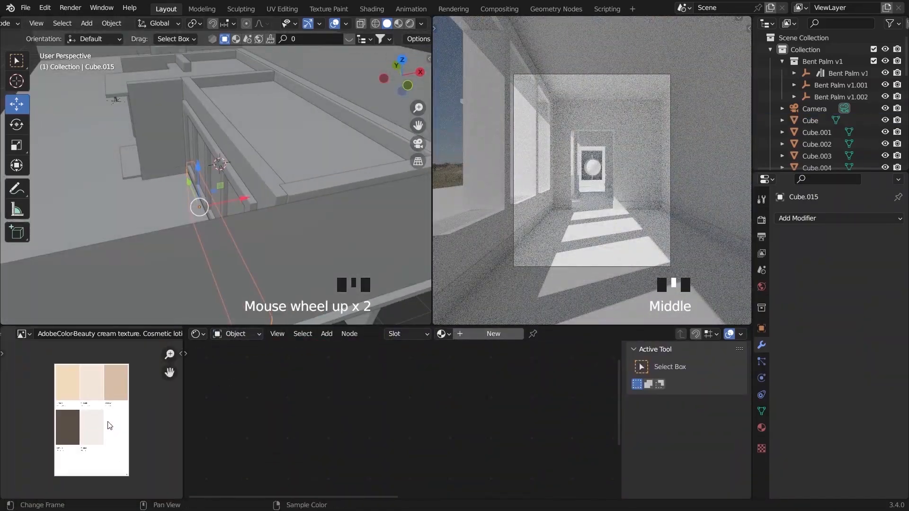
- Give the doorway wall a new material and sample its base colour from the palette's tan swatch
middle_drag(189, 166, 203, 160)
click(159, 144)
scroll(508, 396, down, 20)
scroll(420, 429, up, 20)
click(484, 336)
click(175, 122)
scroll(417, 417, up, 14)
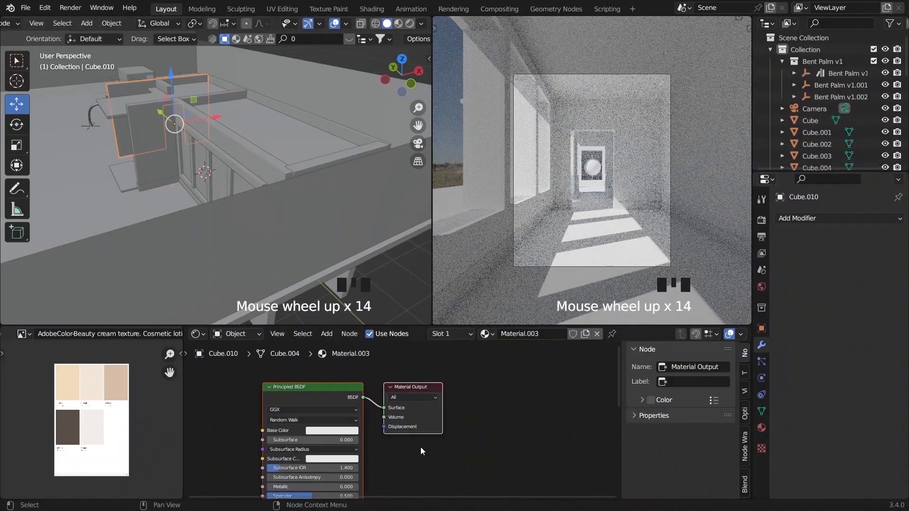
click(438, 405)
click(111, 383)
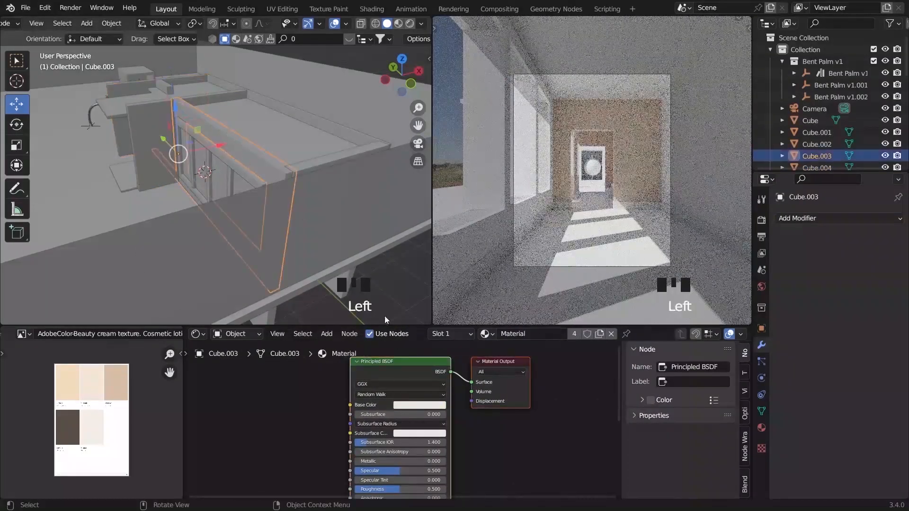
- Assign the tan Material.003 to the corridor's window wall and the opposite side wall
text(3)
click(510, 353)
click(350, 156)
click(490, 335)
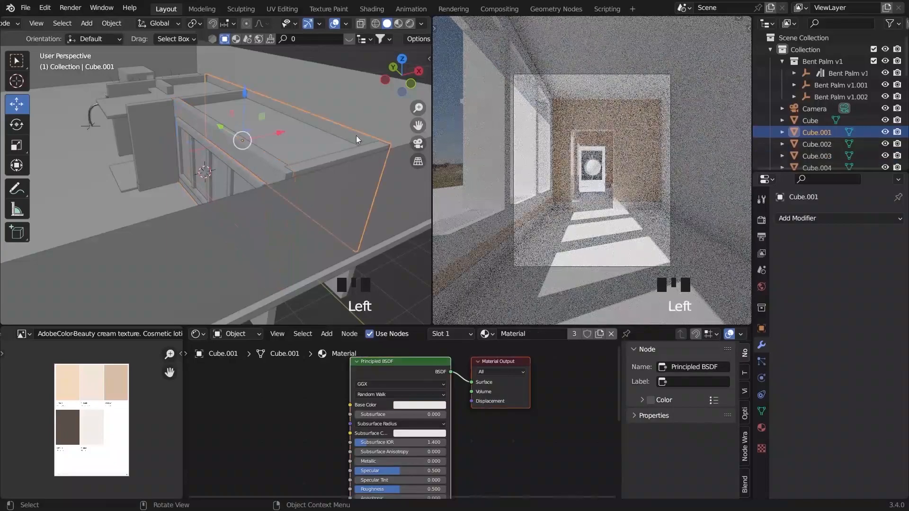
text(3)
key(Return)
- Scale the window frame along X and shift it slightly along X
click(223, 184)
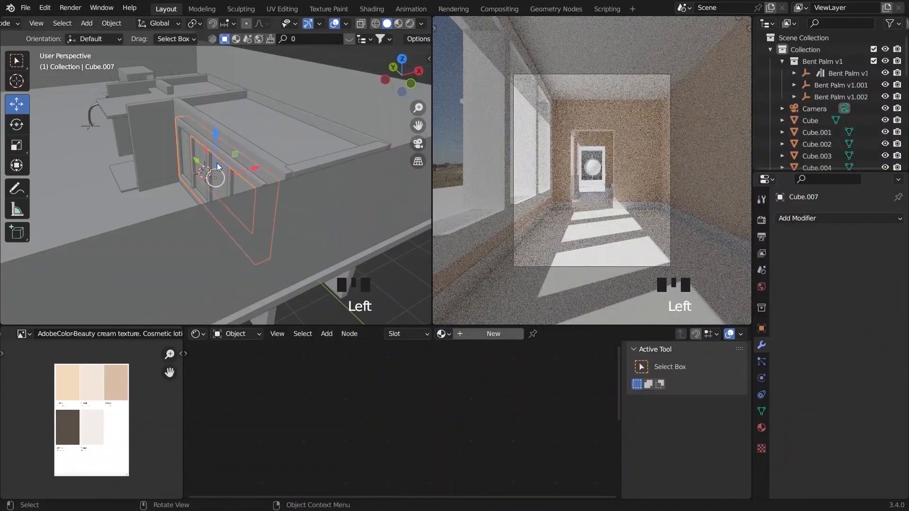
key(grave)
scroll(276, 149, up, 3)
middle_drag(297, 182, 259, 200)
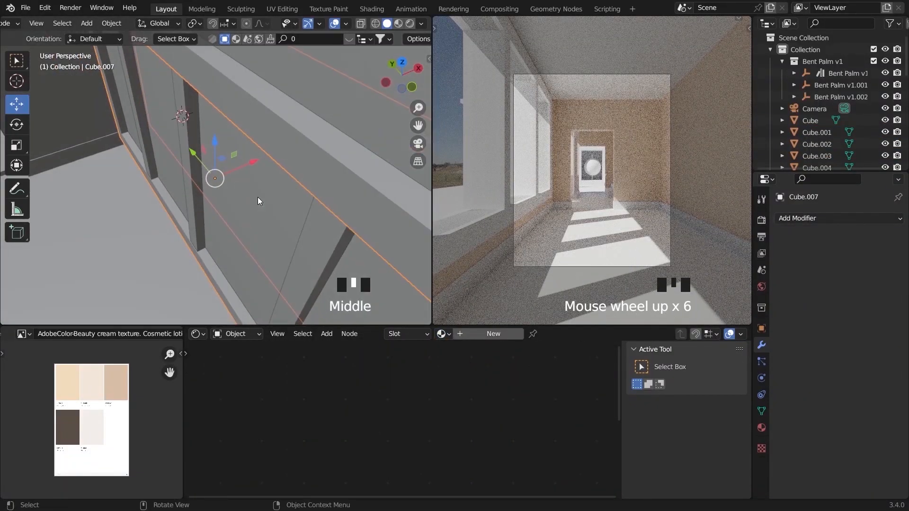
click(261, 199)
key(grave)
key(s)
key(x)
click(247, 80)
scroll(265, 147, down, 6)
drag(261, 126, 264, 126)
- Give the ceiling its own material with the palette's dark brown as base colour, and save the file
scroll(229, 146, up, 4)
middle_drag(229, 146, 209, 166)
click(251, 183)
scroll(203, 171, up, 4)
click(586, 334)
click(420, 405)
key(Escape)
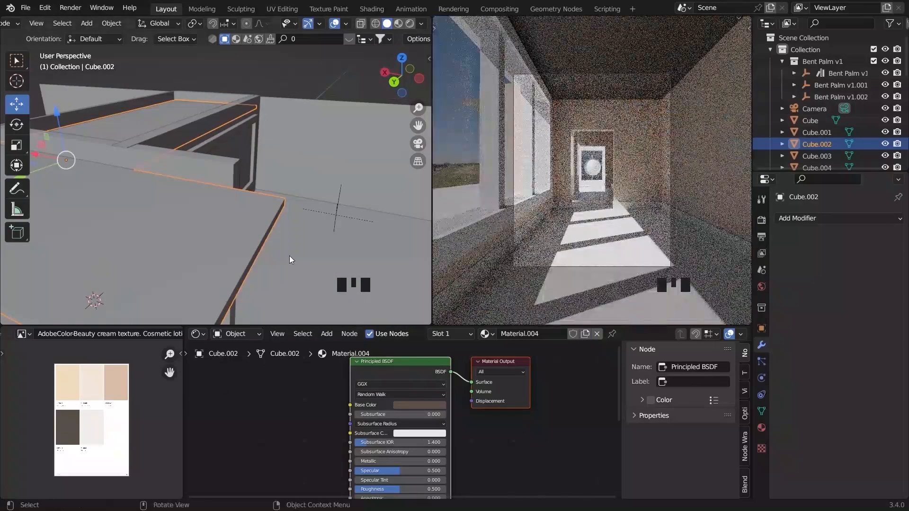
scroll(288, 256, down, 6)
scroll(302, 236, up, 2)
scroll(300, 230, down, 1)
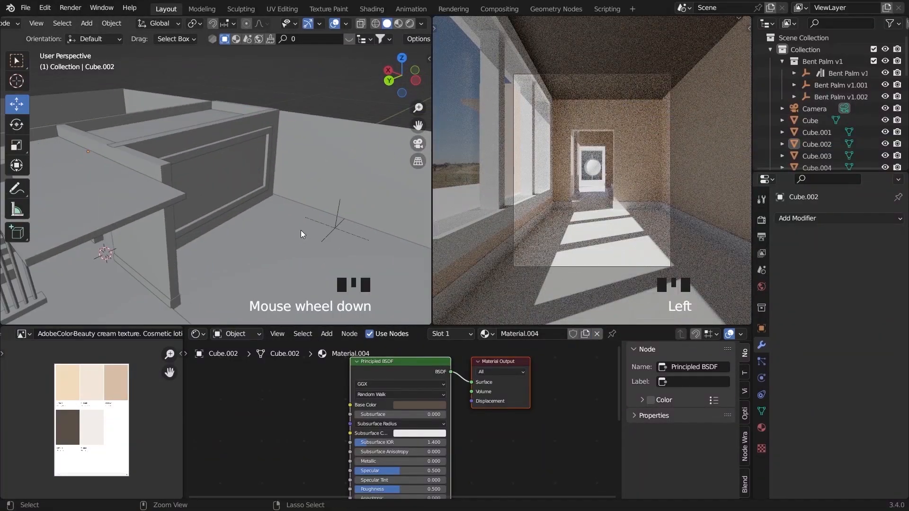
key(ctrl+s)
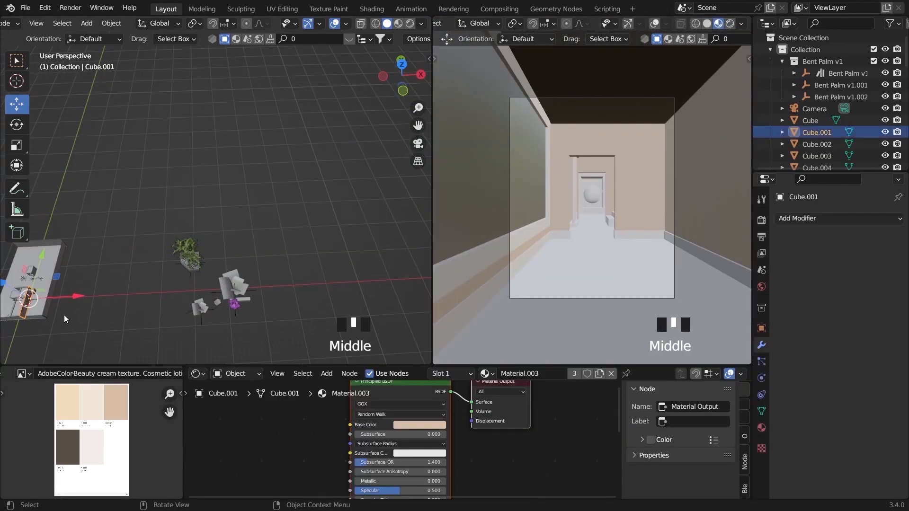
- Assign the existing Wood Floor material to the corridor floor
middle_drag(64, 315, 114, 279)
click(111, 290)
click(487, 376)
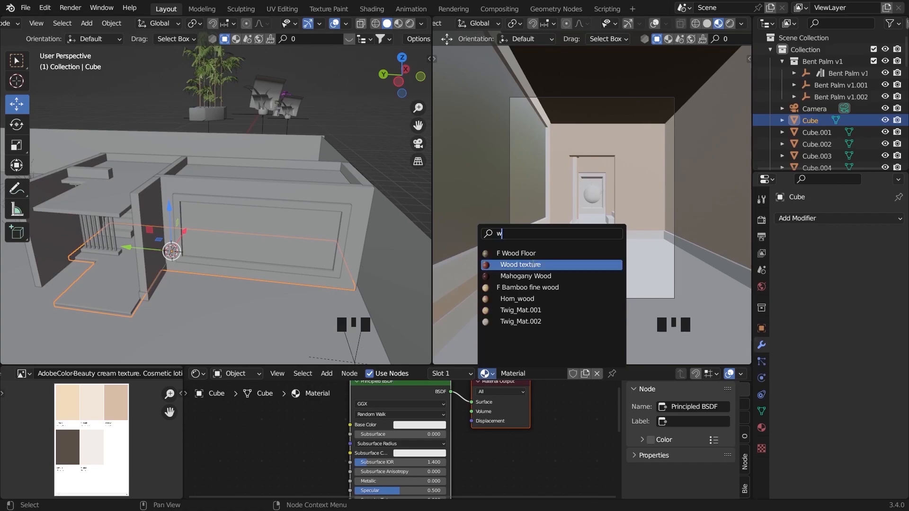
click(516, 255)
- In the UV Editing workspace, UV-unwrap the whole floor mesh and show it with material preview shading
click(285, 14)
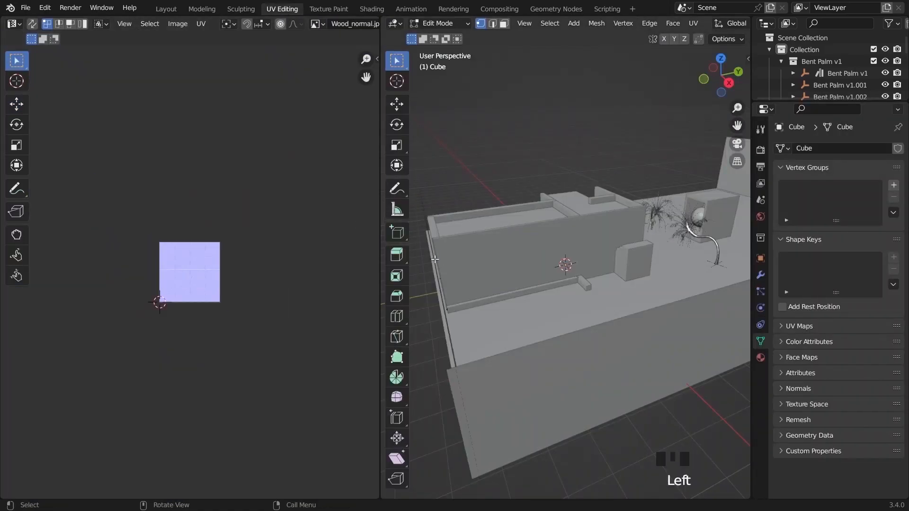
middle_drag(438, 260, 544, 255)
key(grave)
key(a)
scroll(615, 237, down, 5)
middle_drag(616, 237, 489, 238)
scroll(521, 237, up, 7)
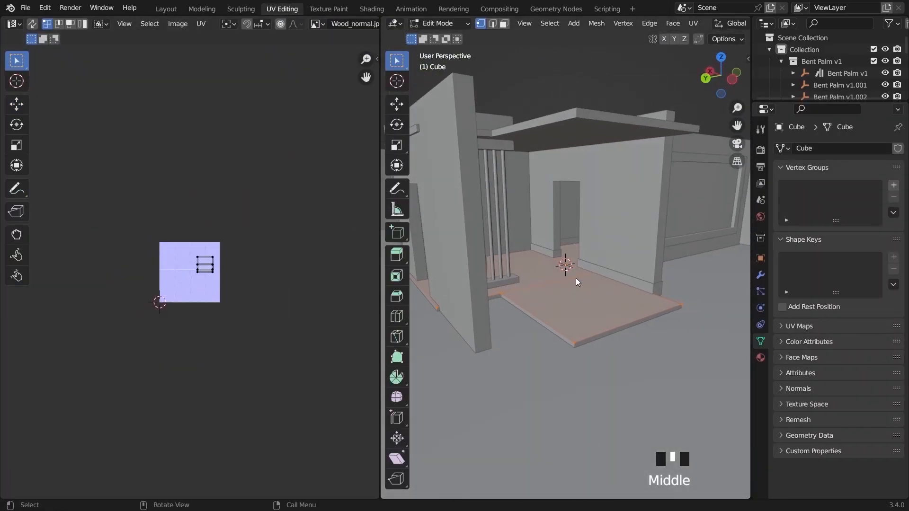
key(u)
click(521, 323)
click(717, 24)
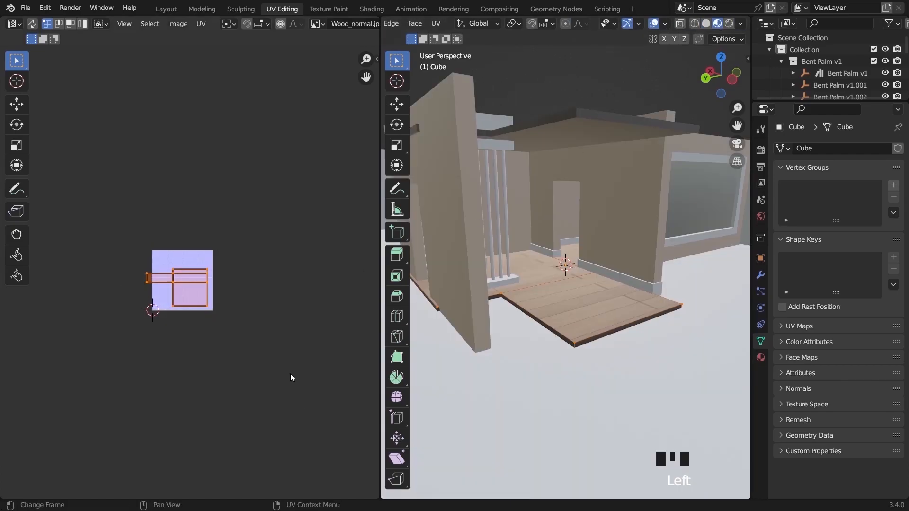
- Scale the floor's UVs up until the planks look narrow through the camera, and return to the Layout workspace
key(s)
click(109, 481)
click(736, 143)
key(s)
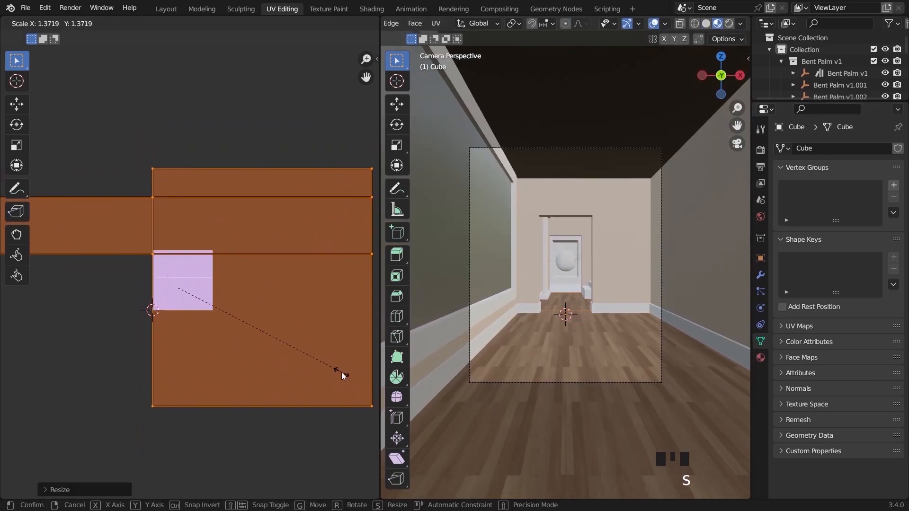
click(341, 372)
key(Tab)
click(502, 300)
click(166, 8)
- Try hiding the window's glass pane and undo it
middle_drag(227, 208, 248, 209)
scroll(317, 217, down, 3)
key(h)
click(283, 207)
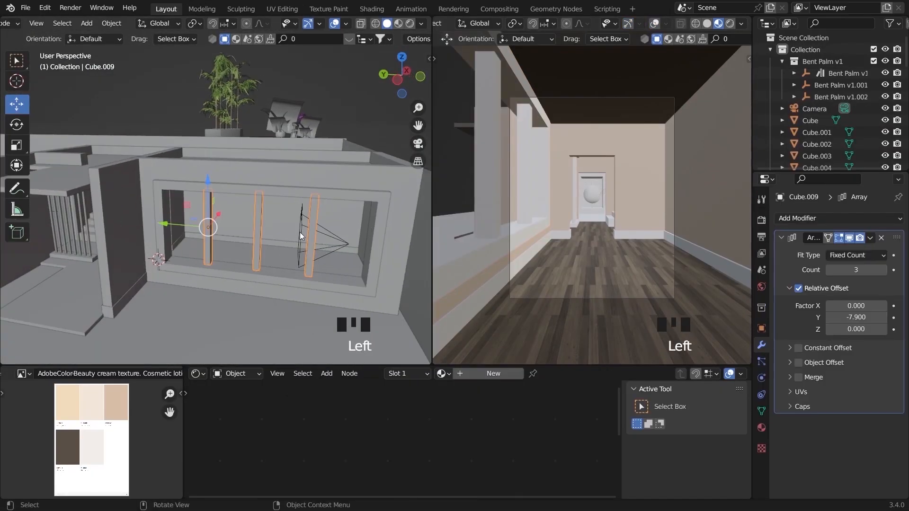
key(ctrl+z)
scroll(285, 248, up, 2)
key(ctrl+z)
- Move the bamboo plant over to the building in top view and rescale it
middle_drag(357, 118, 326, 152)
scroll(312, 142, down, 5)
middle_drag(298, 114, 285, 133)
scroll(326, 138, down, 2)
click(320, 95)
key(KP_7)
scroll(327, 199, down, 4)
key(grave)
drag(414, 165, 289, 198)
key(s)
click(237, 272)
- Fit the bamboo plant into the space behind the doorway at Y 2.31 m with a uniform scale of 0.771
key(grave)
scroll(266, 213, down, 5)
scroll(260, 198, up, 5)
key(s)
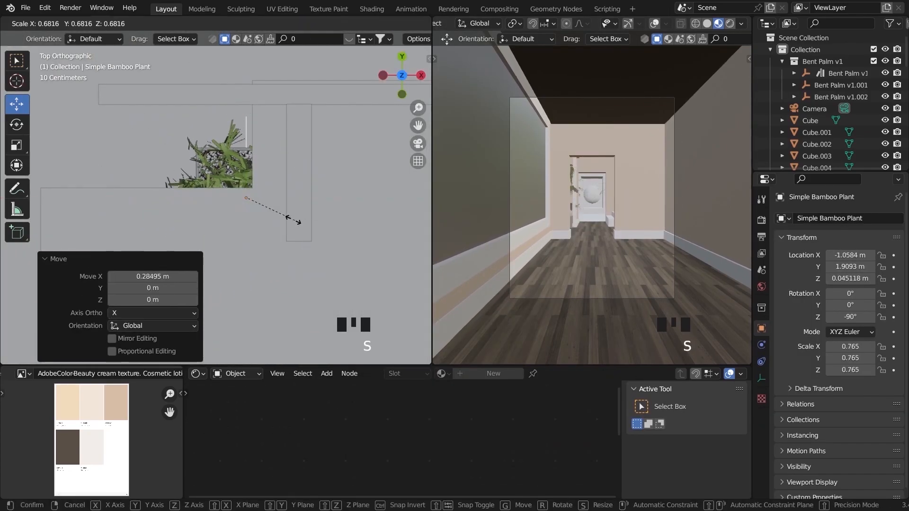
click(280, 213)
key(grave)
scroll(199, 203, down, 1)
drag(174, 197, 138, 198)
scroll(206, 206, down, 1)
key(s)
click(161, 204)
scroll(165, 204, down, 3)
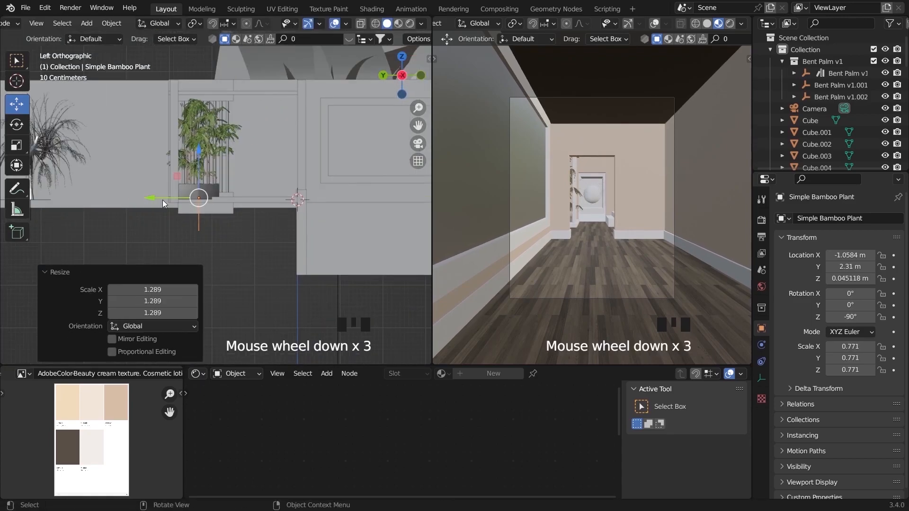
- Fine-tune the bamboo plant's position beside the poles to X -1.154 m and Y 2.1881 m
scroll(244, 212, up, 3)
middle_drag(253, 223, 311, 194)
click(245, 211)
scroll(311, 194, up, 6)
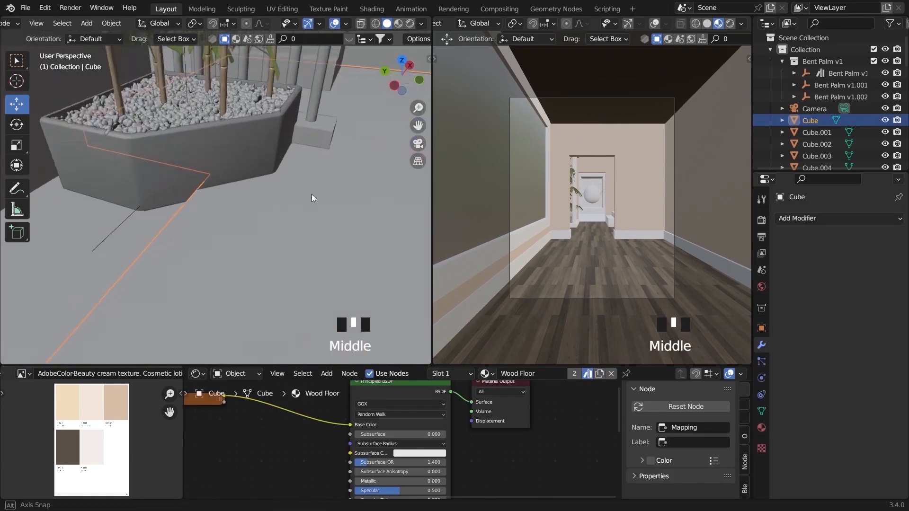
click(260, 161)
scroll(262, 164, down, 1)
middle_drag(262, 164, 317, 215)
drag(288, 224, 279, 220)
scroll(303, 213, up, 4)
middle_drag(326, 213, 368, 222)
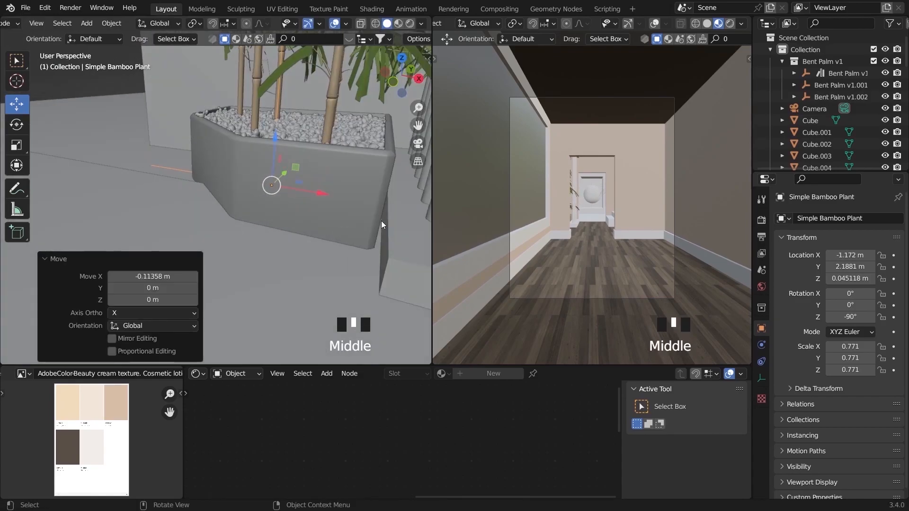
drag(319, 192, 325, 193)
scroll(284, 192, down, 12)
- Bring the wooden chair to the building in top view with a move of -57.358 m along X and scale it down
click(111, 130)
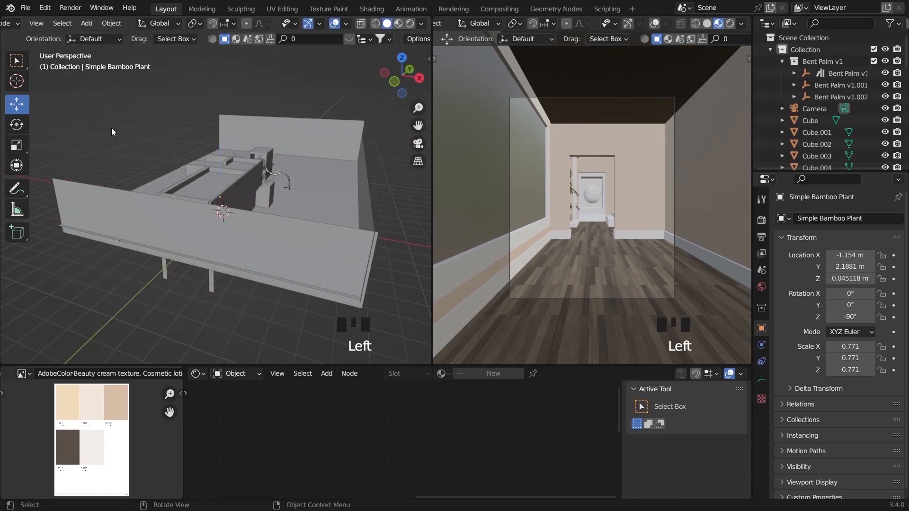
middle_drag(112, 123, 227, 209)
drag(412, 120, 352, 259)
key(grave)
click(335, 279)
middle_drag(335, 280, 323, 244)
click(134, 223)
key(grave)
scroll(255, 212, down, 11)
drag(125, 208, 134, 208)
key(s)
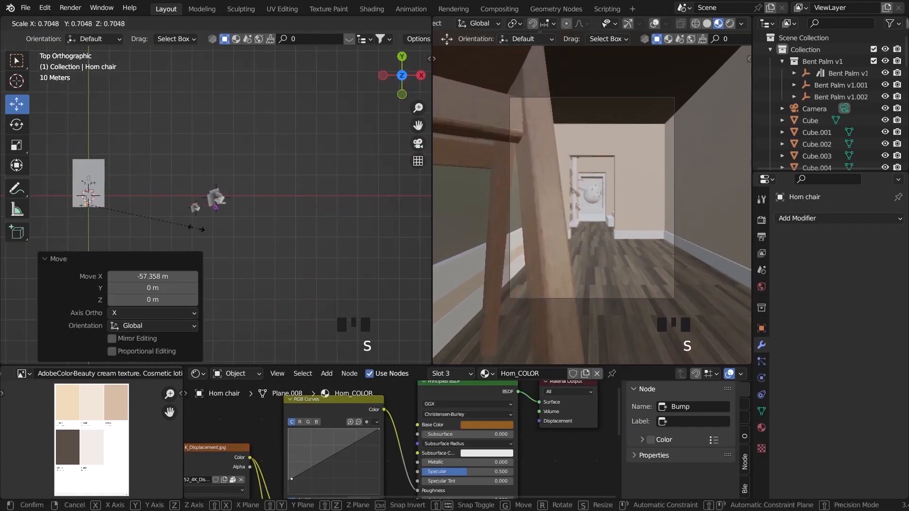
click(92, 208)
- Hide the ceiling object Cube.002 to open the building from above
key(grave)
key(grave)
scroll(279, 292, down, 6)
click(240, 174)
key(h)
- Move the wooden chair in top view into the corridor, close to the end wall beside the doorway
click(221, 192)
key(grave)
scroll(268, 245, down, 10)
key(g)
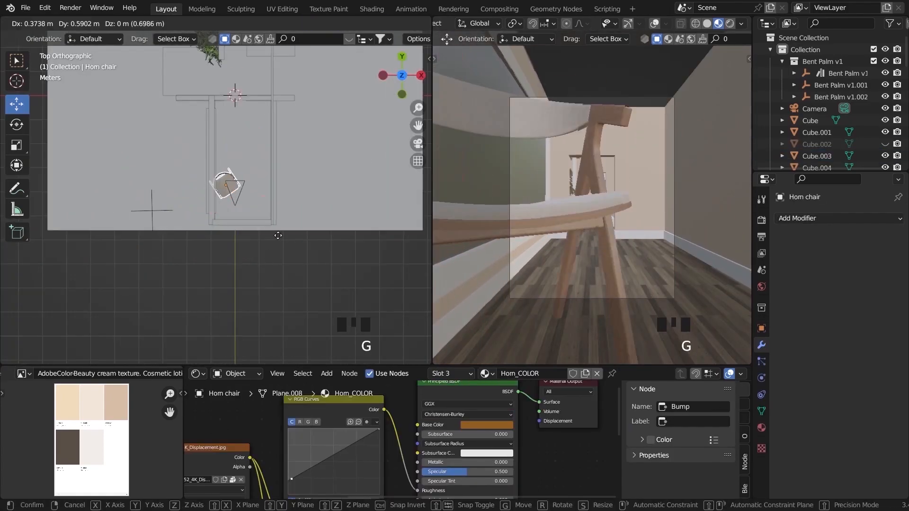
click(300, 165)
key(grave)
scroll(386, 218, down, 5)
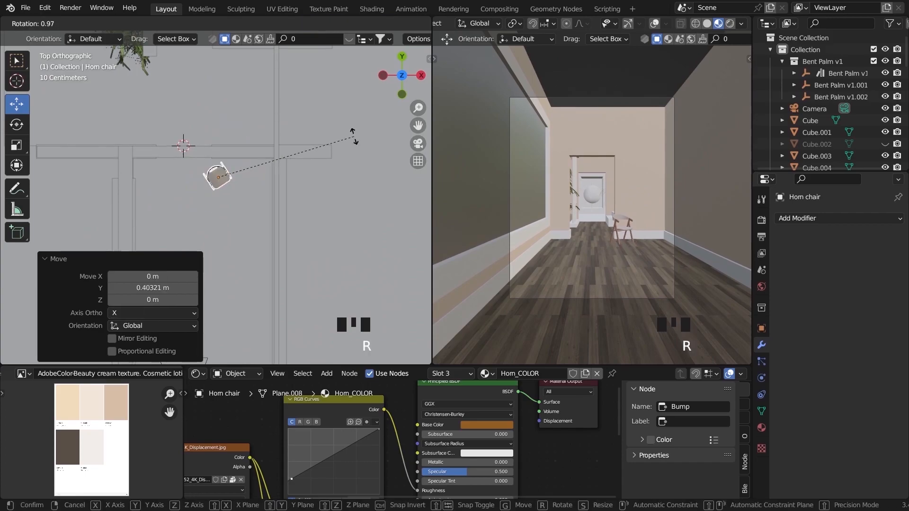
- Fit the chair against the end wall, squared to it and scaled by 1.103
drag(232, 136, 232, 124)
scroll(234, 142, down, 4)
scroll(240, 198, up, 12)
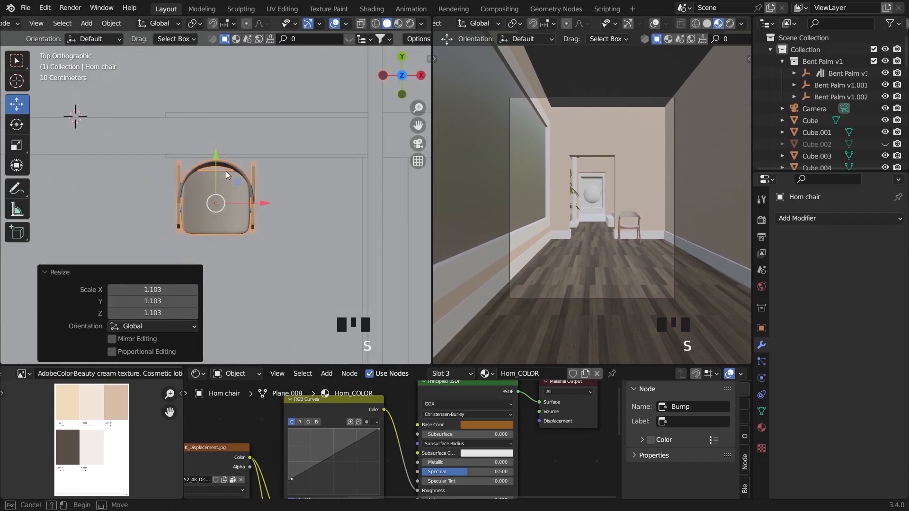
drag(216, 184, 216, 181)
middle_drag(251, 175, 305, 99)
drag(228, 203, 229, 196)
- Move House Plant.002 from outside the building into the corridor in top view
scroll(266, 207, down, 15)
click(400, 138)
click(396, 136)
click(396, 162)
key(grave)
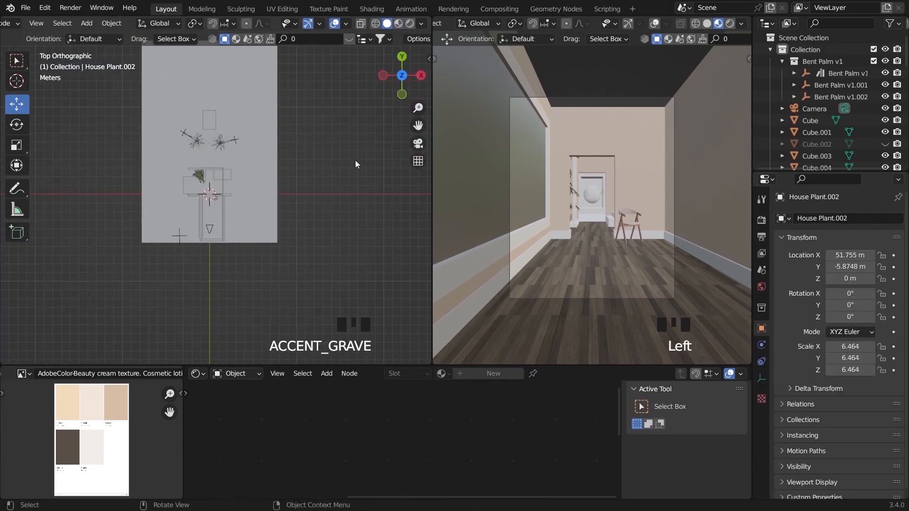
scroll(365, 149, down, 6)
key(g)
click(226, 259)
- Scale the house plant down to 1.686 and shift it next to the chair at X 1.0524 m
scroll(265, 253, up, 10)
key(s)
click(254, 216)
scroll(256, 208, up, 5)
drag(257, 197, 253, 195)
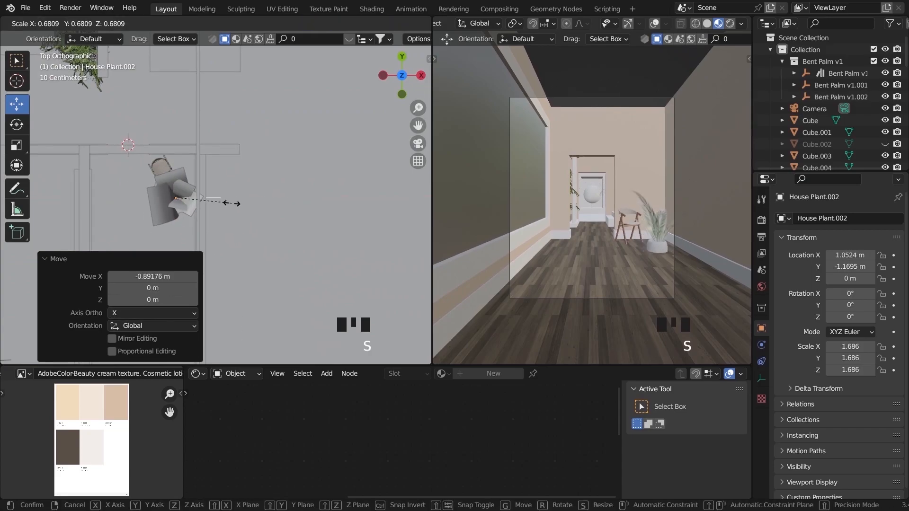
- Slide the house plant closer to the corridor's corner, at X 1.1816 m and Y -0.53998 m
drag(181, 122, 181, 116)
key(grave)
middle_drag(248, 204, 252, 142)
scroll(252, 142, up, 4)
drag(257, 190, 274, 188)
key(grave)
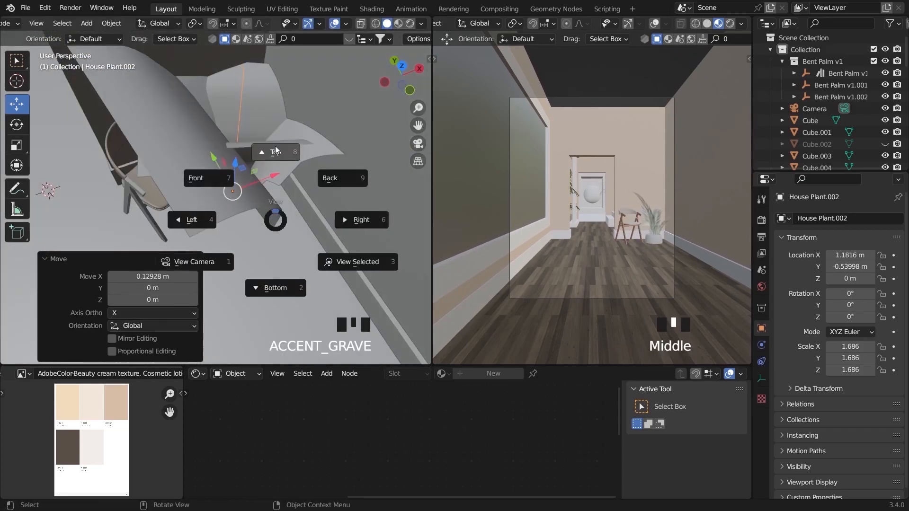
- Raise the house plant onto the floor at Z 0.065821 m and adjust its Y position to -0.5832 m
click(275, 163)
drag(234, 150, 234, 136)
middle_drag(251, 166, 267, 84)
scroll(256, 123, up, 4)
drag(246, 138, 246, 120)
scroll(284, 133, down, 6)
middle_drag(294, 136, 274, 236)
drag(218, 140, 225, 156)
scroll(226, 156, up, 4)
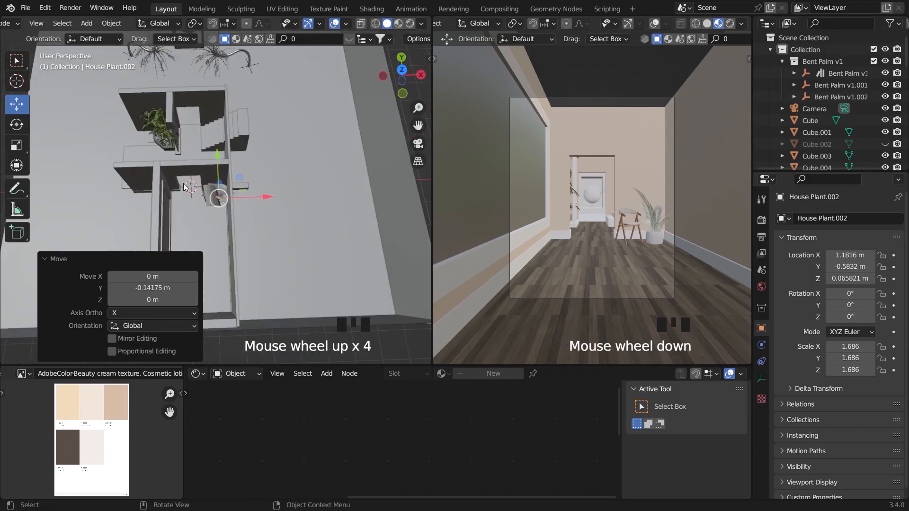
- Select the potted plant on its wooden stand and shift it along X towards the building
click(142, 181)
scroll(328, 182, down, 10)
drag(321, 200, 345, 227)
key(KP_Decimal)
click(342, 231)
middle_drag(343, 231, 290, 189)
drag(293, 147, 208, 242)
key(x)
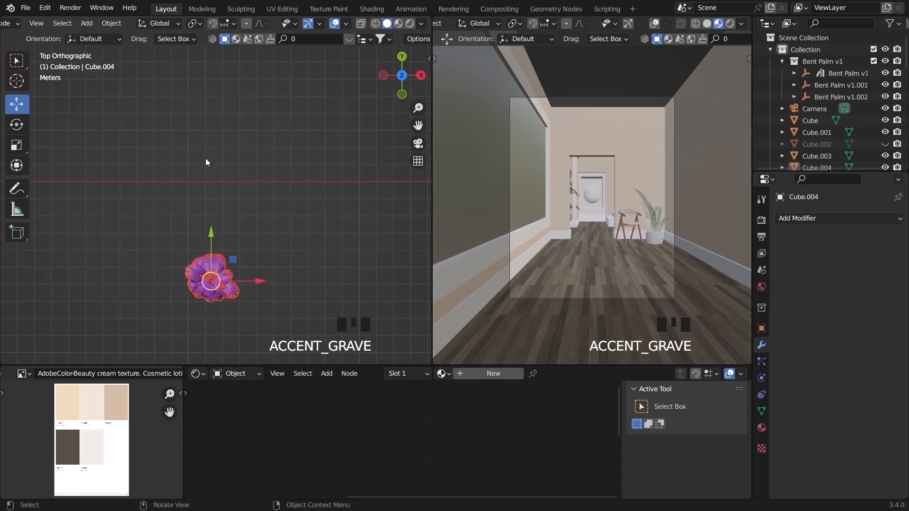
scroll(202, 141, down, 11)
drag(262, 209, 130, 208)
- Place the stand-mounted plant inside the corridor in top view and scale it by 0.159
key(grave)
scroll(235, 247, down, 4)
key(g)
click(223, 170)
key(s)
scroll(201, 133, up, 2)
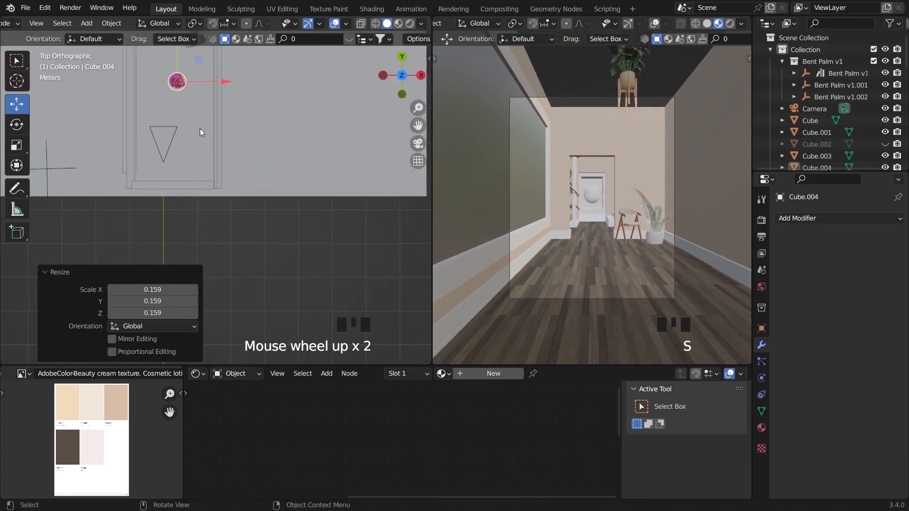
- Lower the stand-mounted plant onto the corridor floor in side view and rescale it, starting with a factor of 1.482
key(grave)
scroll(160, 171, up, 8)
scroll(284, 177, down, 14)
key(g)
key(grave)
scroll(308, 226, down, 8)
key(s)
click(325, 231)
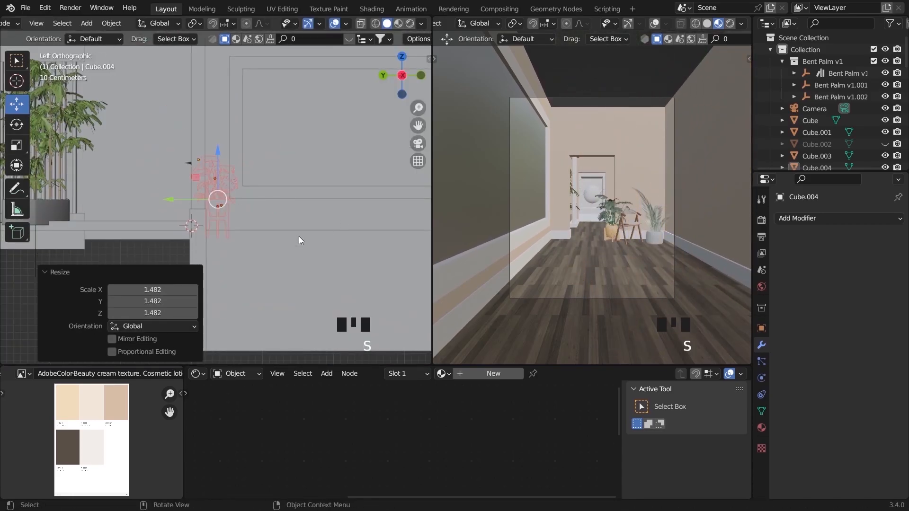
key(s)
click(297, 229)
- Move the stand-mounted plant across to the window side of the doorway and settle it against the end wall
key(KP_7)
drag(251, 203, 193, 203)
middle_drag(193, 203, 201, 124)
drag(212, 157, 218, 163)
click(262, 177)
key(KP_7)
scroll(236, 166, down, 3)
middle_drag(218, 163, 223, 85)
drag(210, 153, 210, 148)
- Assign the Mahogany Wood material to the window frame on the corridor's side wall
scroll(209, 148, down, 8)
middle_drag(236, 179, 374, 232)
click(371, 264)
click(142, 173)
click(253, 212)
scroll(260, 186, up, 5)
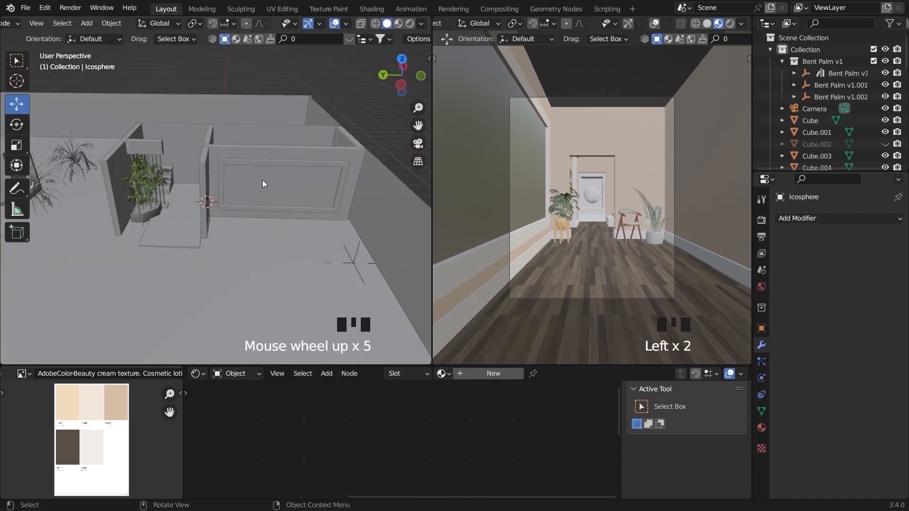
click(445, 374)
click(475, 277)
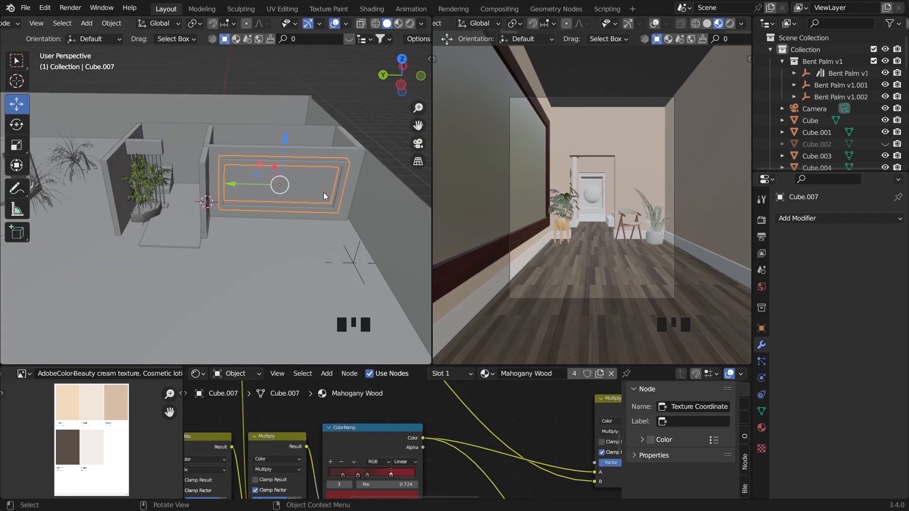
- Assign Mahogany Wood to the baseboard Cube.013
middle_drag(303, 203, 336, 213)
scroll(303, 213, up, 5)
click(268, 256)
click(179, 242)
middle_drag(185, 244, 232, 256)
click(445, 373)
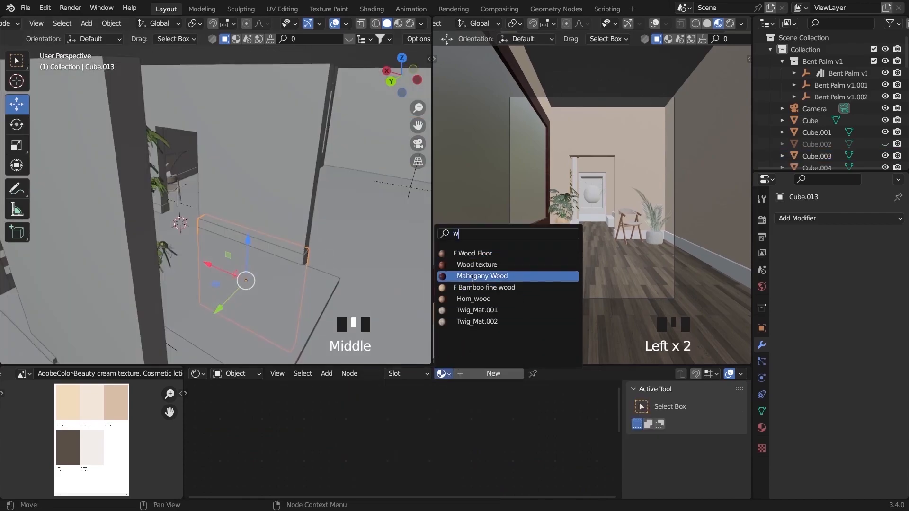
click(475, 276)
- Assign Mahogany Wood to two more corridor baseboards, including the one along the wall opposite the window
click(246, 249)
click(445, 373)
text(w)
click(458, 276)
click(712, 261)
click(445, 373)
text(w)
click(475, 277)
- Select the upward-facing tread faces of the staircase in face mode
middle_drag(303, 263, 213, 228)
middle_drag(190, 217, 112, 186)
click(111, 186)
key(Tab)
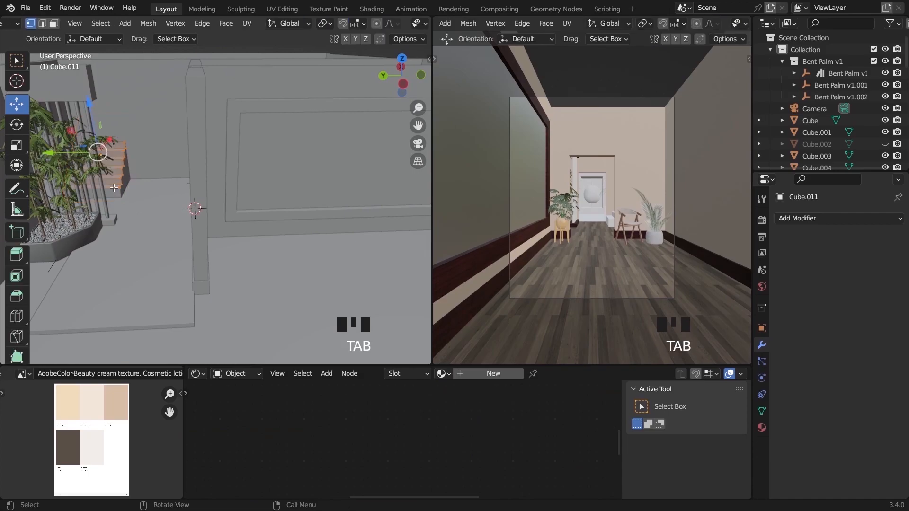
click(115, 202)
key(KP_Decimal)
scroll(239, 227, down, 16)
middle_drag(239, 228, 250, 115)
key(3)
double_click(249, 114)
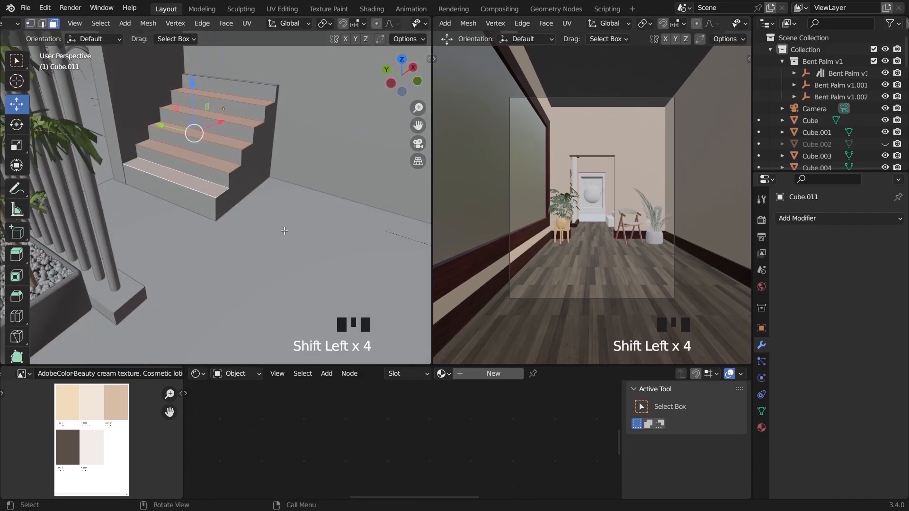
- Give the staircase a new base material and add a second material slot with another new material
key(Tab)
click(495, 374)
click(762, 428)
click(897, 219)
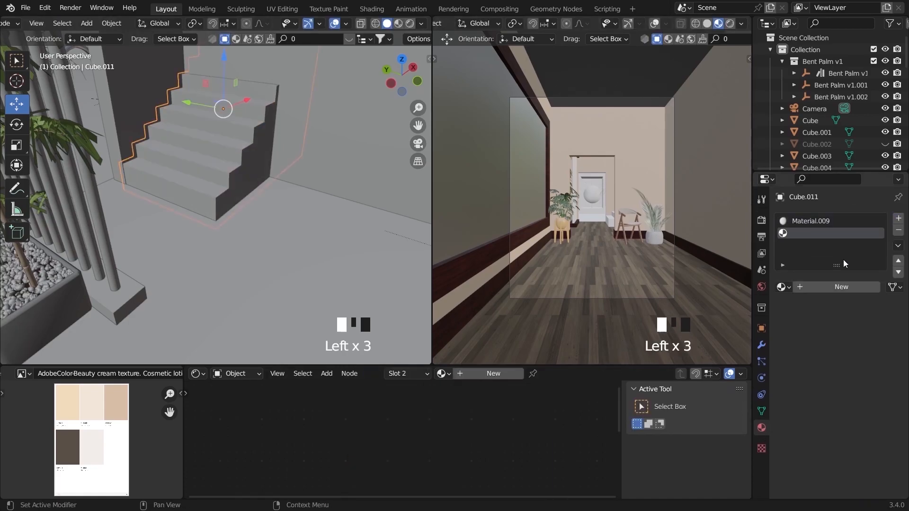
click(801, 288)
key(Tab)
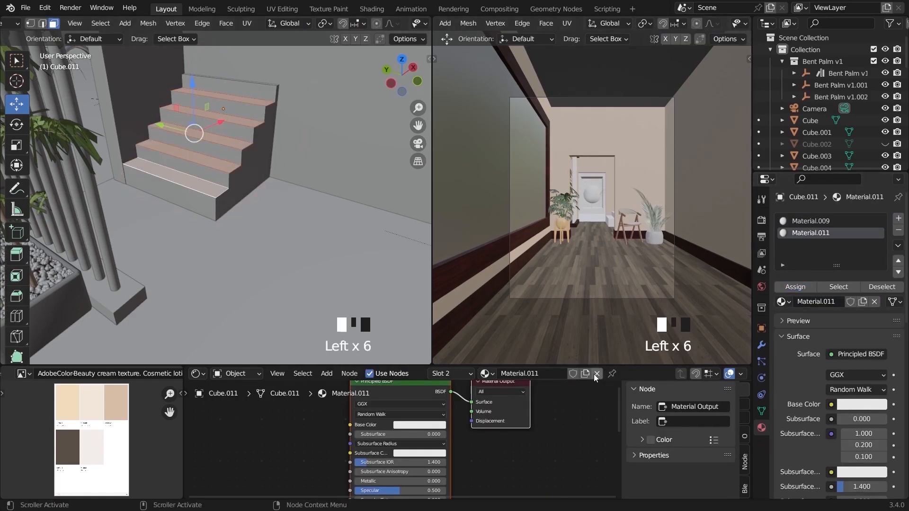
- Set the staircase's second material slot to Mahogany Wood
click(487, 373)
text(ma)
key(BackSpace)
key(BackSpace)
text(q)
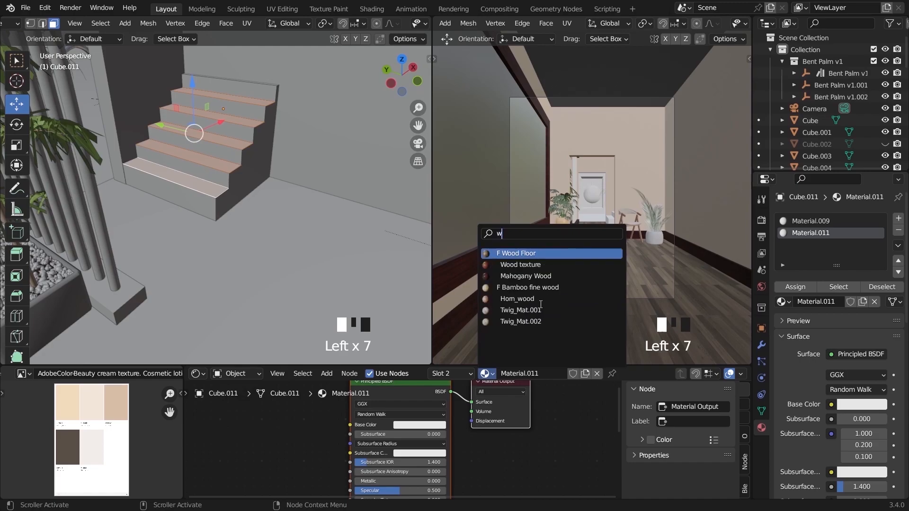
click(545, 277)
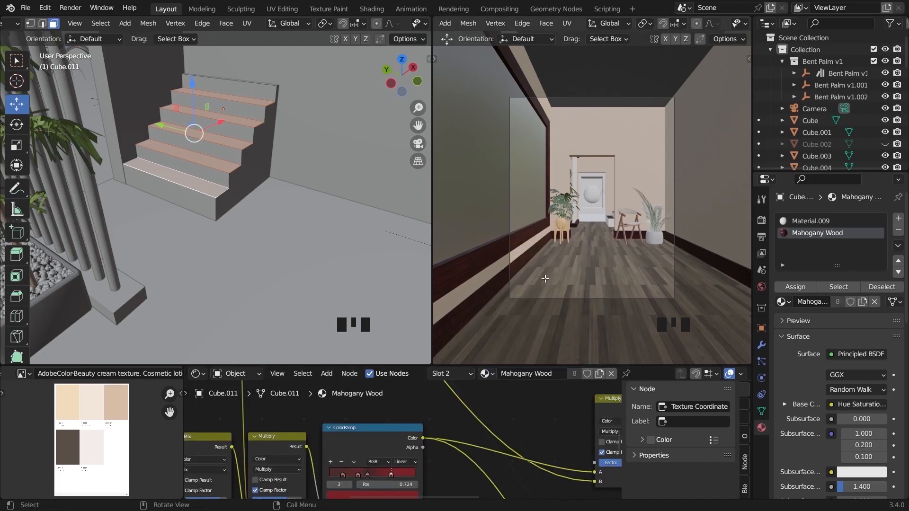
- Assign the bamboo material to the row of poles beside the stairs and enlarge the 3D viewports
key(Tab)
click(85, 192)
click(441, 374)
click(506, 254)
drag(496, 366, 469, 413)
scroll(419, 355, up, 6)
scroll(240, 258, down, 10)
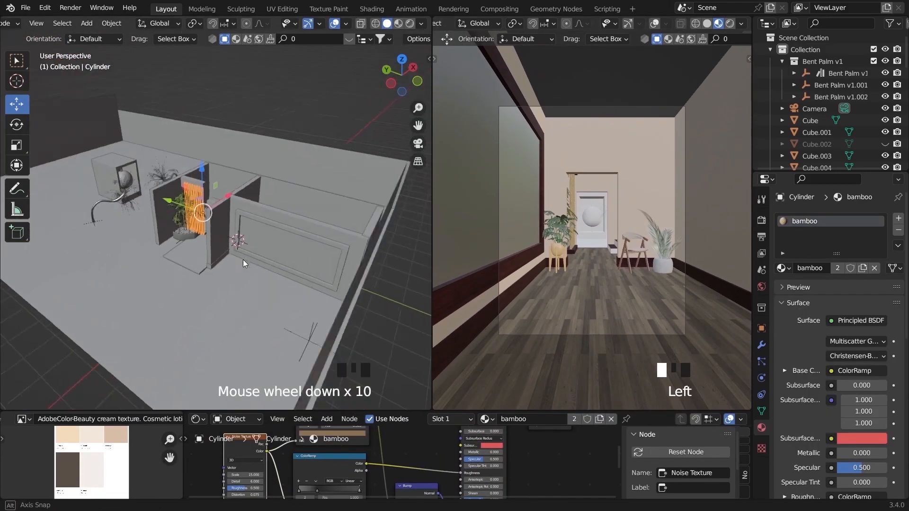
- Add a mesh cube to the scene from the top view of the room
middle_drag(240, 257, 251, 269)
click(356, 95)
middle_drag(358, 101, 285, 207)
click(286, 206)
click(351, 142)
middle_drag(350, 142, 343, 169)
key(KP_7)
scroll(308, 243, down, 6)
key(shift+a)
click(359, 254)
- Move the new cube to the corridor's end wall and resize it uniformly
drag(264, 225, 322, 230)
key(grave)
scroll(343, 260, down, 10)
scroll(329, 255, up, 3)
scroll(328, 255, down, 10)
drag(265, 221, 135, 234)
key(s)
click(144, 248)
- Scale the cube along X and Y into a thin wall panel and raise it on the end wall above the chair
key(grave)
scroll(325, 305, down, 6)
key(s)
key(x)
click(285, 294)
middle_drag(284, 294, 217, 173)
drag(218, 174, 217, 111)
middle_drag(227, 123, 302, 192)
key(KP_7)
key(s)
key(y)
click(241, 209)
drag(218, 179, 219, 184)
- Extrude the panel's front face, scale it inward to form a frame border, and move the inner face about 0.037 m along Y
key(grave)
middle_drag(267, 261, 215, 222)
scroll(274, 195, down, 3)
key(Tab)
click(258, 192)
key(e)
key(s)
click(347, 222)
key(grave)
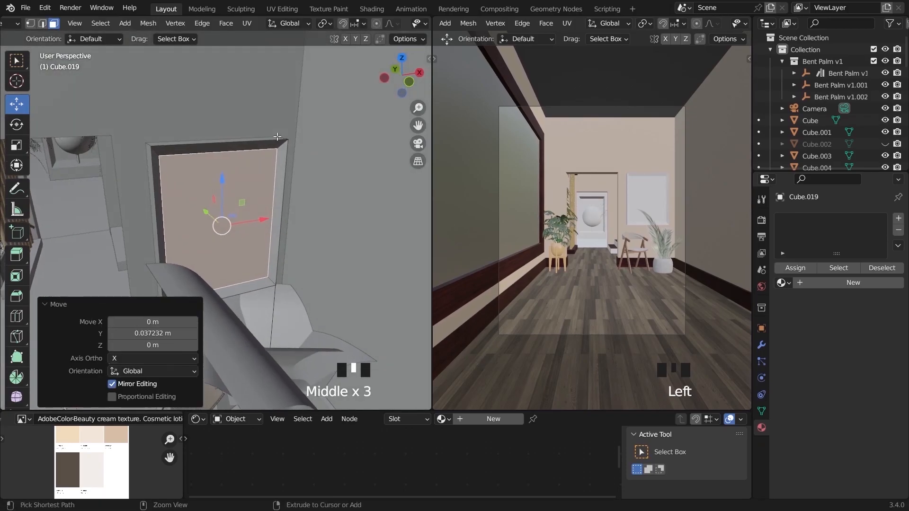
- Extrude the inner face about -0.072 m, extrude again scaled to about 0.88, and separate that face as its own picture panel
key(e)
click(278, 227)
middle_drag(279, 228, 272, 224)
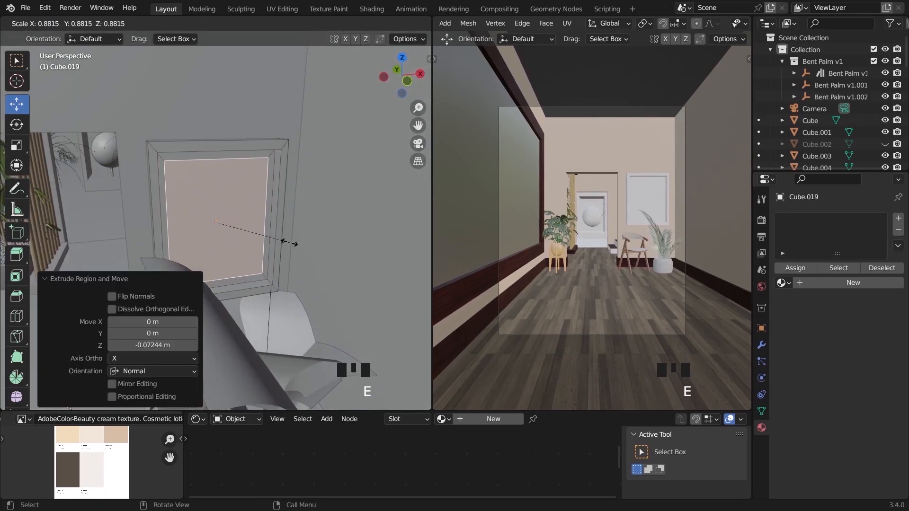
click(285, 240)
key(p)
click(283, 240)
key(Tab)
click(256, 188)
middle_drag(262, 183, 254, 181)
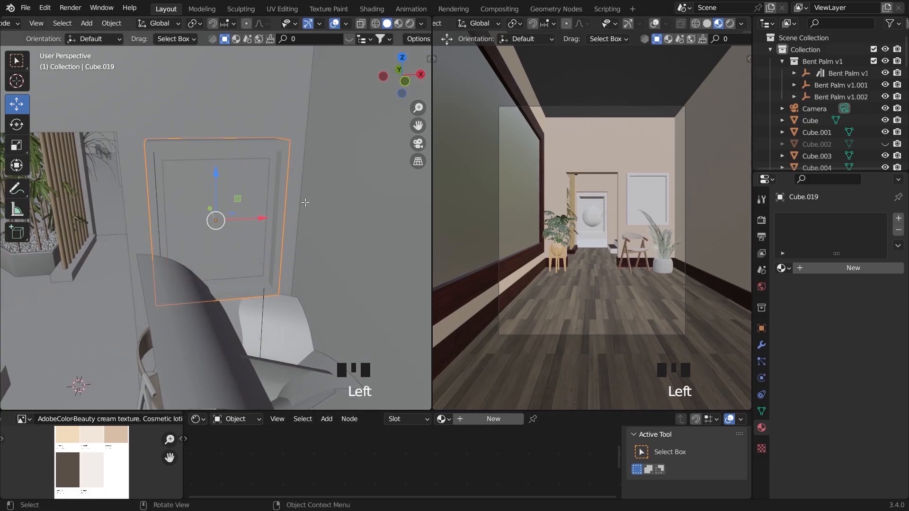
- Give the wall frame a new material and add an empty second material slot
middle_drag(303, 208, 291, 197)
key(Tab)
key(Tab)
click(835, 269)
click(898, 219)
- Select the front and side faces of the frame's outer border in edit mode
key(Tab)
click(253, 142)
shift+click(282, 182)
mouse_move(220, 169)
middle_down()
mouse_move(284, 171)
mouse_move(204, 168)
middle_up()
shift+click(277, 175)
shift+click(105, 175)
shift+click(95, 185)
shift+click(255, 351)
shift+click(154, 203)
- Set the frame's first material slot to Mahogany Wood and return to object mode
middle_drag(189, 228, 284, 303)
click(485, 419)
text(mag)
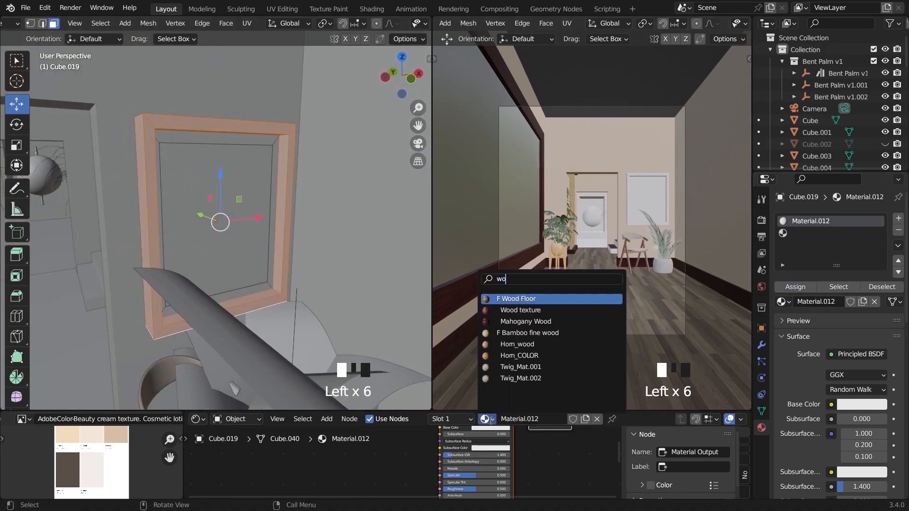
click(561, 323)
key(Tab)
- Select the picture panel inside the frame, give it a new material, and enlarge the shader editor
click(251, 222)
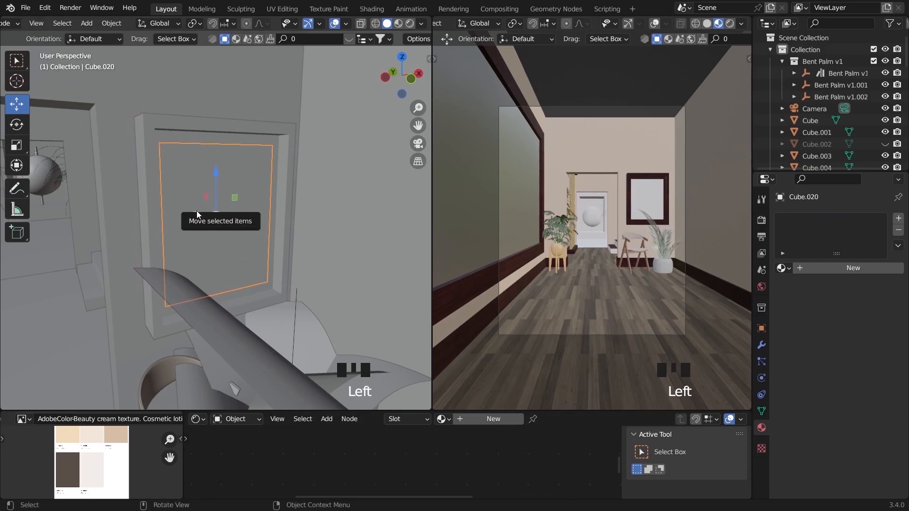
drag(197, 213, 198, 214)
click(455, 419)
drag(455, 411, 458, 293)
click(467, 365)
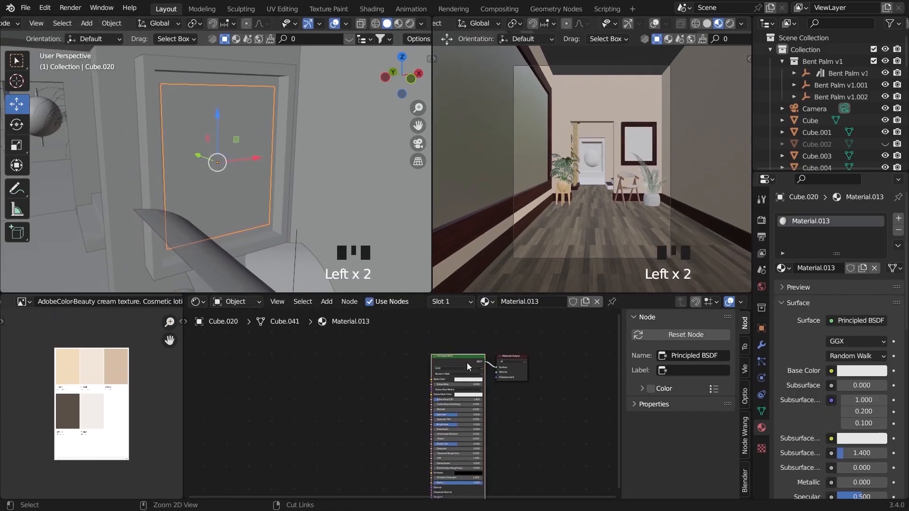
- Add an image texture setup to the panel's Principled BSDF and load Habitual _ MORTEN.jpg
key(ctrl+t)
click(388, 362)
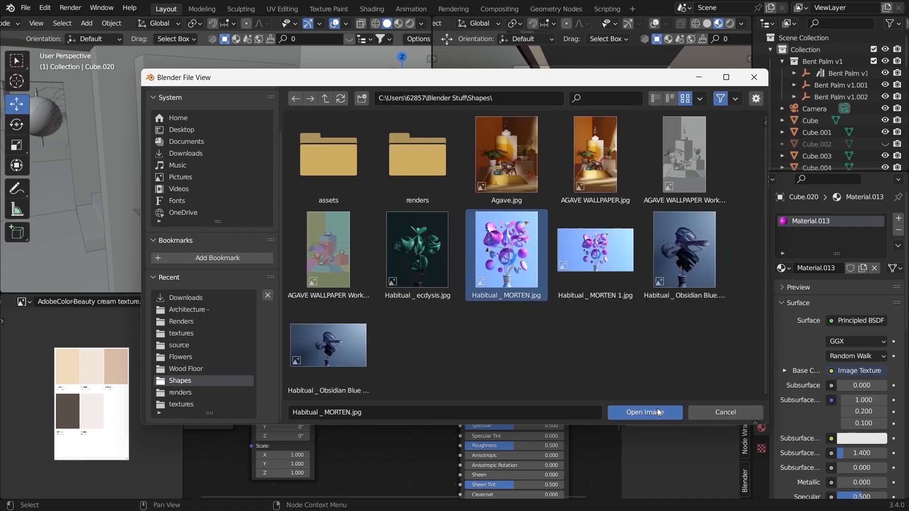
click(657, 408)
- Switch to the UV Editing workspace, scale the picture panel's UVs, and move them over the artwork
click(284, 10)
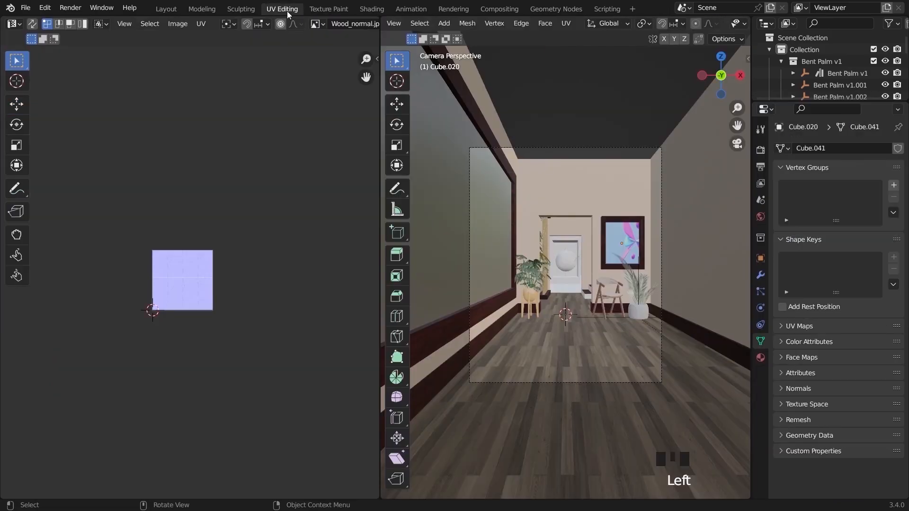
click(632, 245)
drag(146, 206, 241, 304)
scroll(241, 304, up, 2)
key(s)
click(43, 333)
key(g)
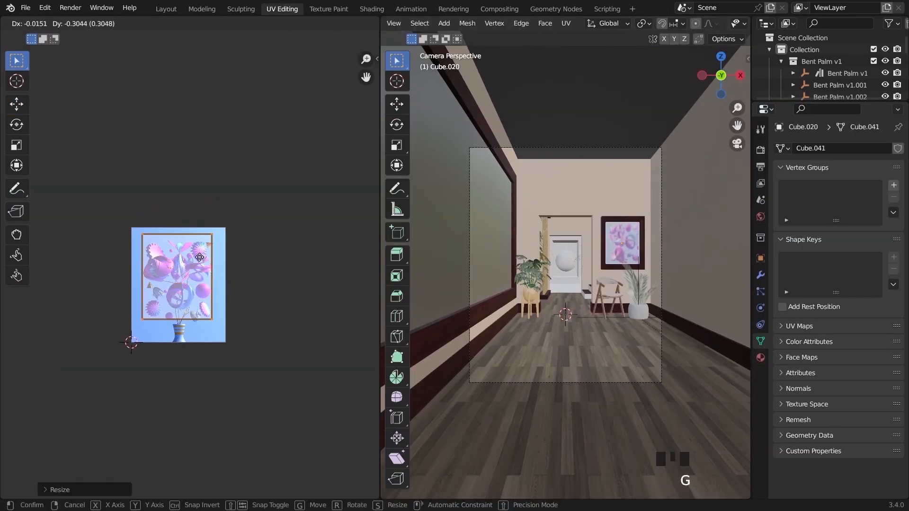
click(204, 265)
- Scale the panel's UVs to cover nearly the whole artwork and recentre them on the image
scroll(246, 290, up, 3)
key(s)
click(284, 280)
key(g)
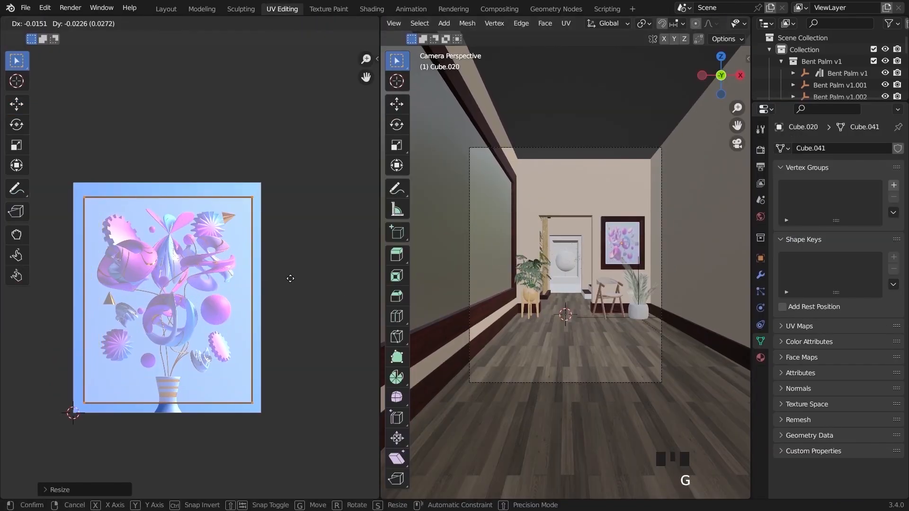
click(290, 278)
scroll(565, 280, down, 3)
scroll(566, 279, up, 2)
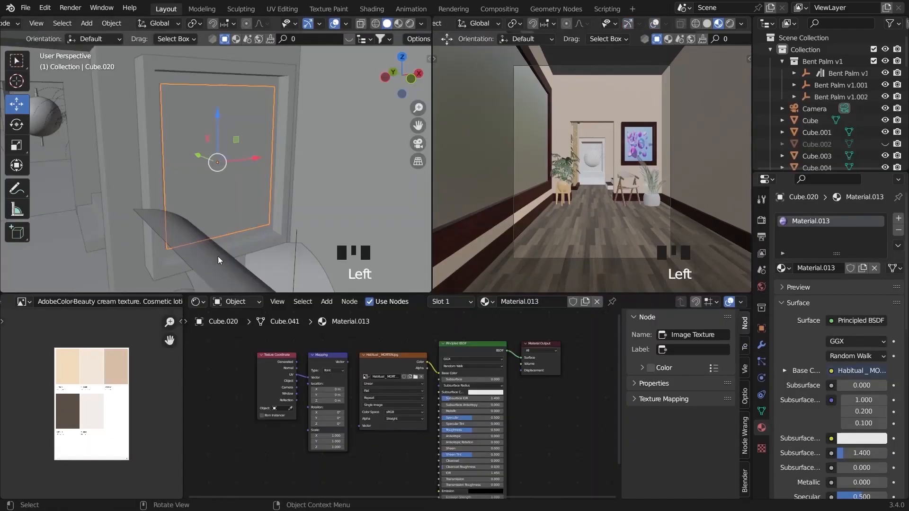
- Set the Mapping node's Z rotation to 90° and switch the camera viewport to Rendered shading
scroll(299, 349, up, 2)
scroll(338, 448, up, 1)
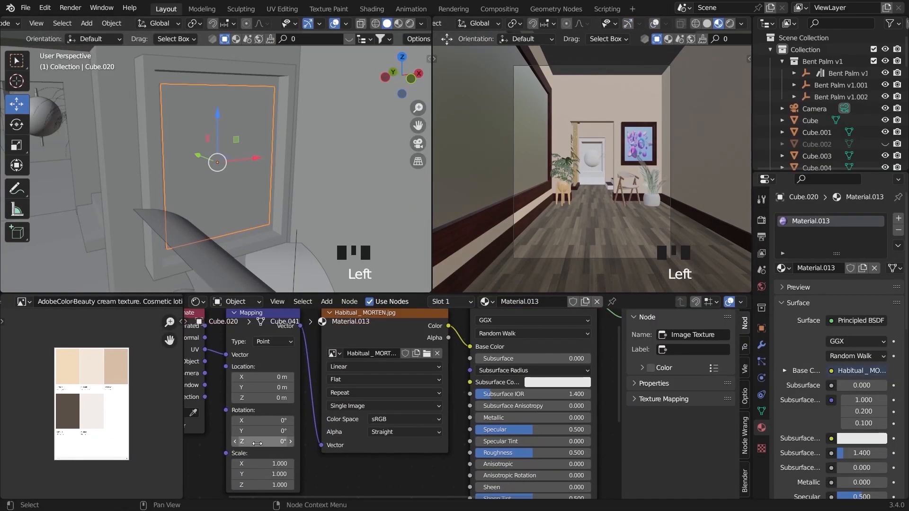
click(729, 23)
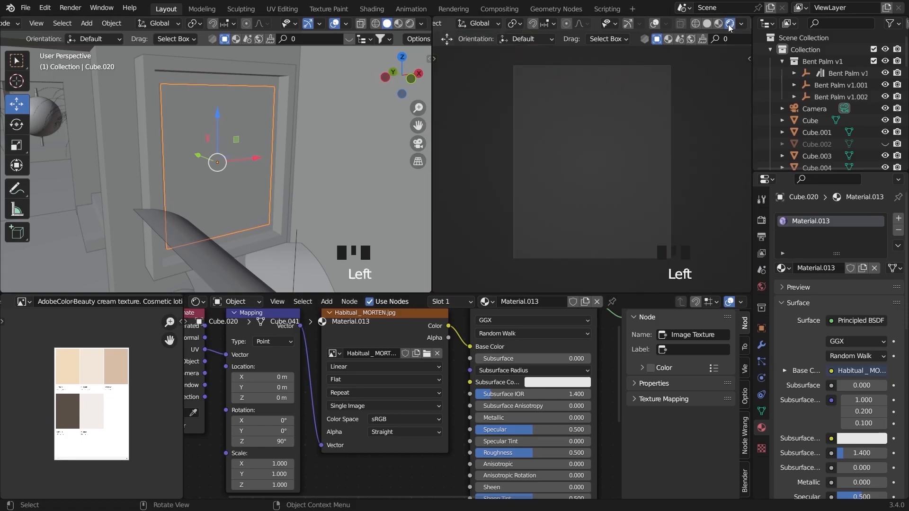
- Select the four inner rim faces of the picture frame in edit mode
click(285, 94)
middle_drag(299, 89, 275, 93)
key(Tab)
click(239, 80)
shift+click(283, 107)
shift+click(149, 142)
middle_drag(156, 150, 152, 155)
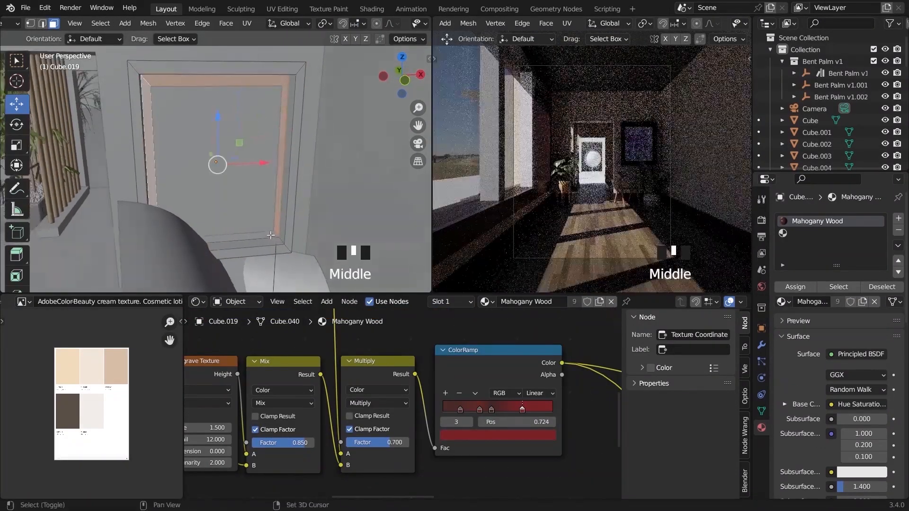
shift+click(256, 237)
- Add another material slot for the frame, assign it to the inner rim faces, and give it a new material with a chosen base colour
click(897, 218)
click(795, 287)
click(823, 301)
click(862, 405)
click(881, 234)
- Scale the picture panel inside the frame to 0.956
key(Tab)
click(254, 177)
key(s)
click(350, 166)
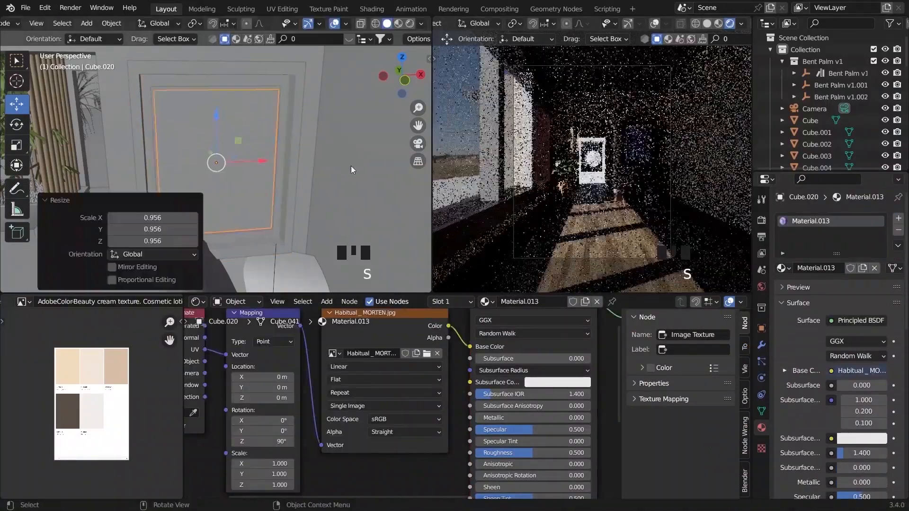
middle_drag(407, 99, 282, 84)
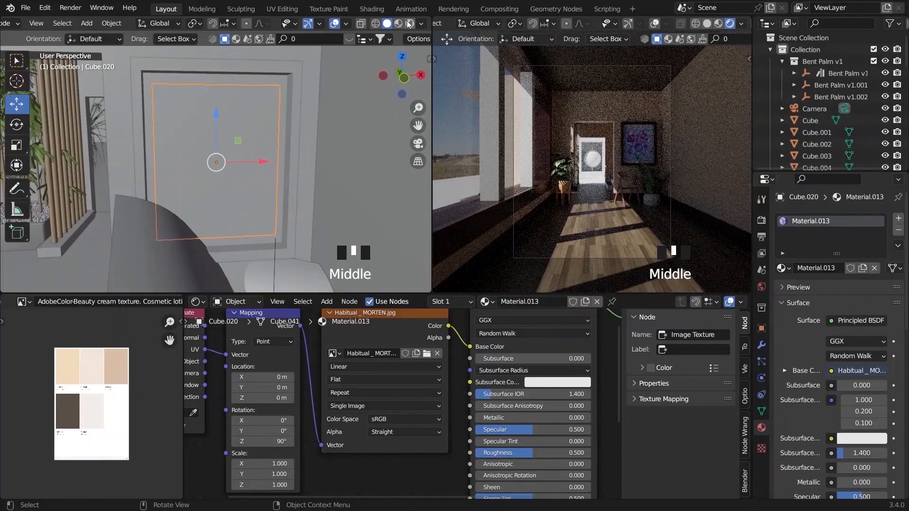
- Switch the modelling viewport to Material Preview shading, select the framed sphere, and focus the view on it
click(402, 24)
click(311, 132)
mouse_move(312, 132)
middle_down()
mouse_move(330, 123)
mouse_move(295, 141)
mouse_move(284, 182)
mouse_move(302, 196)
mouse_move(331, 163)
middle_up()
scroll(294, 163, down, 10)
click(123, 112)
key(KP_Decimal)
click(273, 123)
key(KP_Decimal)
scroll(331, 163, down, 2)
- Give the sphere a new material with roughness 0.1 and the Christensen-Burley subsurface method
click(462, 302)
scroll(452, 416, down, 4)
scroll(521, 435, up, 2)
drag(466, 439, 463, 439)
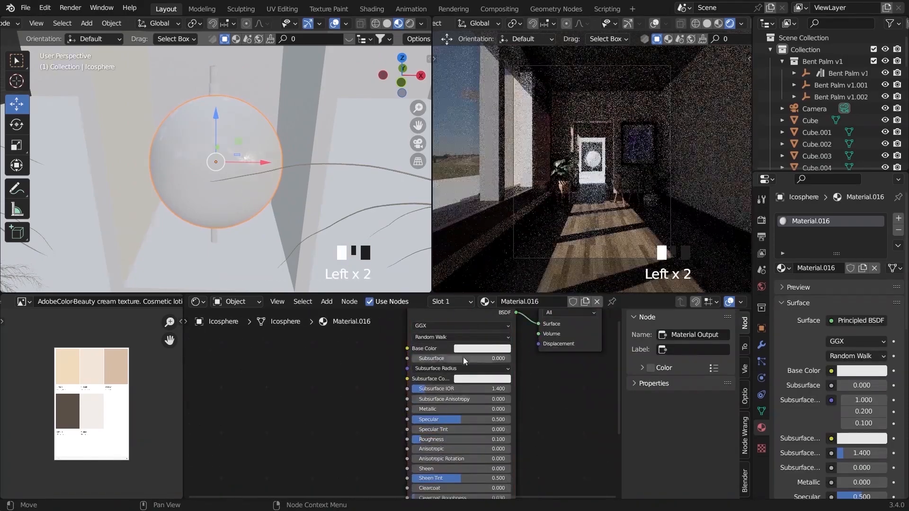
click(461, 337)
click(455, 358)
- Set the sphere material's metallic to 0.389, base colour to light pink, and roughness to 0.045
drag(441, 389, 479, 389)
click(483, 349)
drag(497, 262, 497, 256)
middle_drag(514, 482, 524, 417)
scroll(501, 374, up, 4)
middle_drag(501, 357, 491, 387)
drag(491, 383, 485, 384)
click(487, 388)
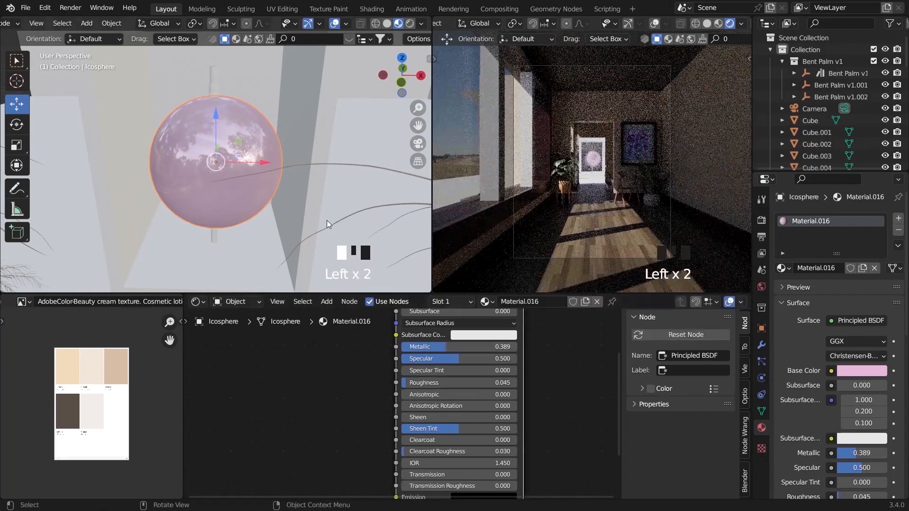
- Give the collar above the sphere a new material, adjusting its base colour, lowering the roughness, and raising the metallic value
click(218, 134)
scroll(220, 248, up, 2)
drag(213, 195, 212, 198)
middle_drag(212, 198, 212, 219)
click(211, 72)
click(490, 302)
middle_drag(464, 329, 464, 367)
click(485, 338)
drag(538, 203, 538, 233)
drag(464, 444, 419, 444)
drag(426, 408, 540, 408)
- Give the collar beneath the sphere a new material with a gold base colour and adjusted surface values
click(213, 246)
click(444, 302)
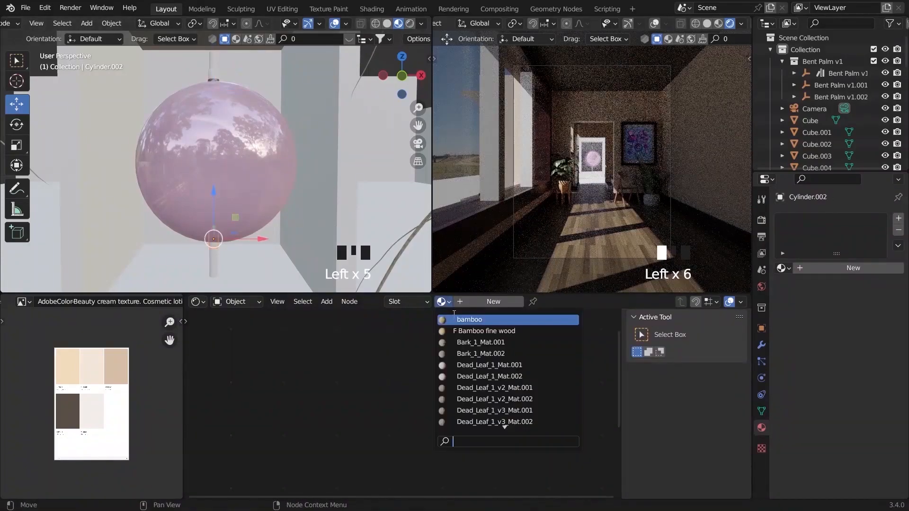
click(405, 360)
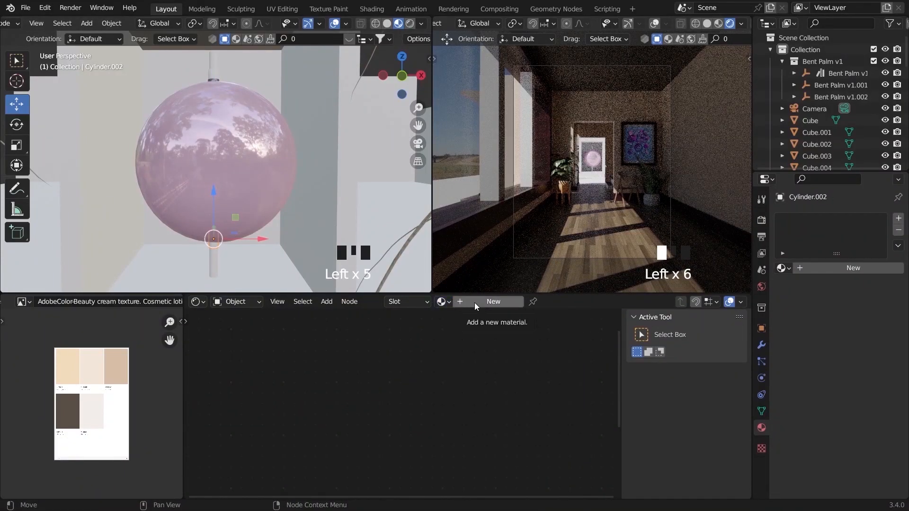
click(474, 303)
click(483, 337)
drag(475, 239, 463, 240)
drag(459, 408, 421, 420)
- Assign the collars' existing gold material, number 18, to the vertical rod running through the sphere
click(213, 269)
click(446, 302)
click(216, 78)
click(213, 269)
click(446, 303)
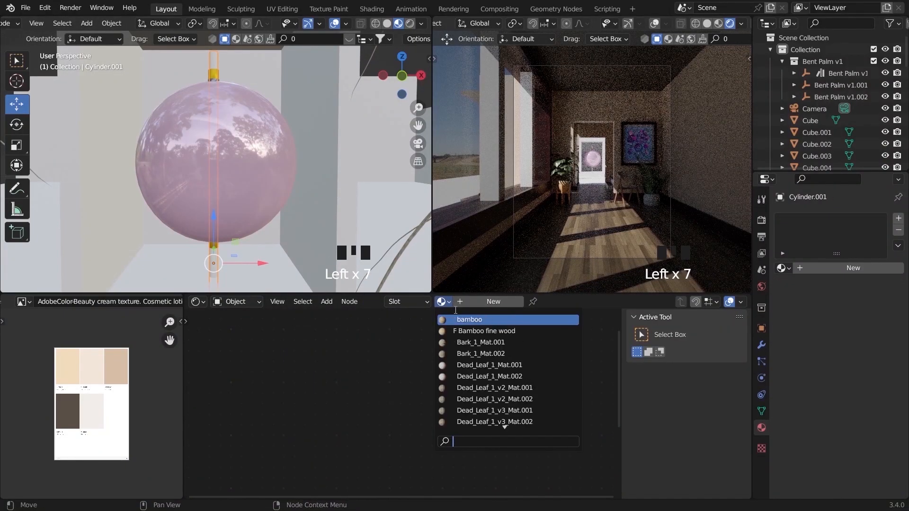
click(152, 179)
click(214, 75)
click(214, 269)
click(445, 302)
text(18)
key(Return)
click(332, 157)
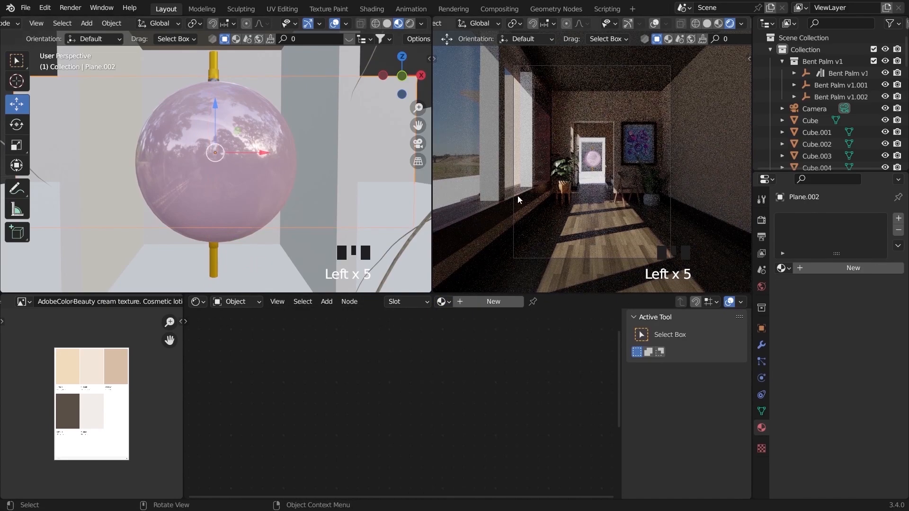
- Enlarge the 3D viewports with the corridor seen through the camera, and render the scene as a still image
middle_drag(158, 197, 236, 189)
click(227, 177)
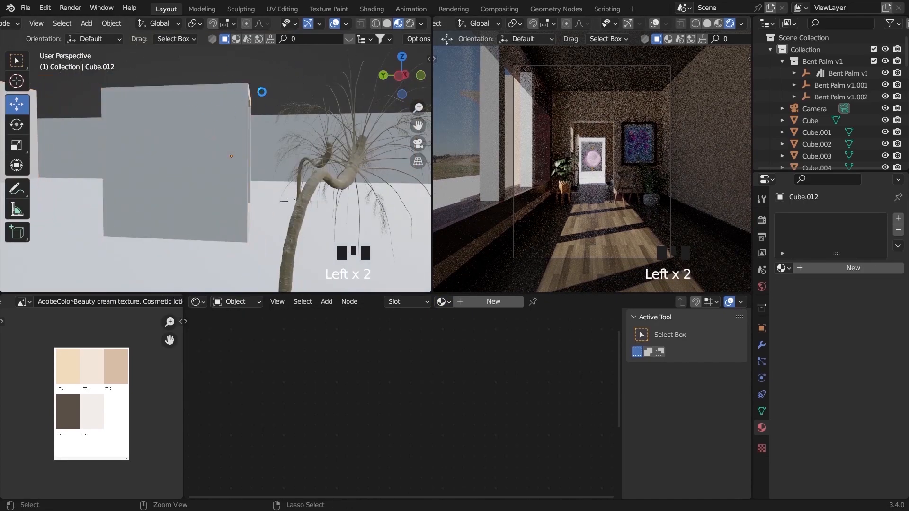
drag(418, 293, 416, 484)
scroll(213, 237, down, 10)
click(417, 143)
scroll(213, 237, up, 2)
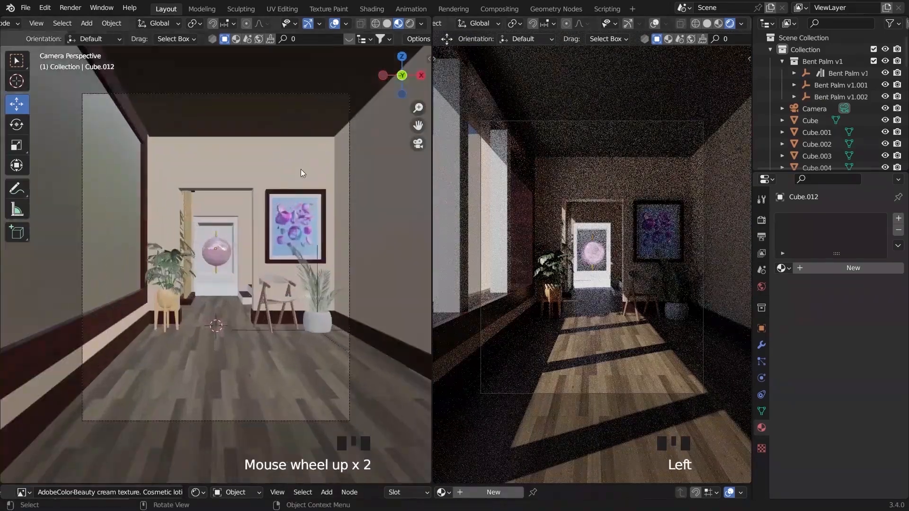
click(70, 8)
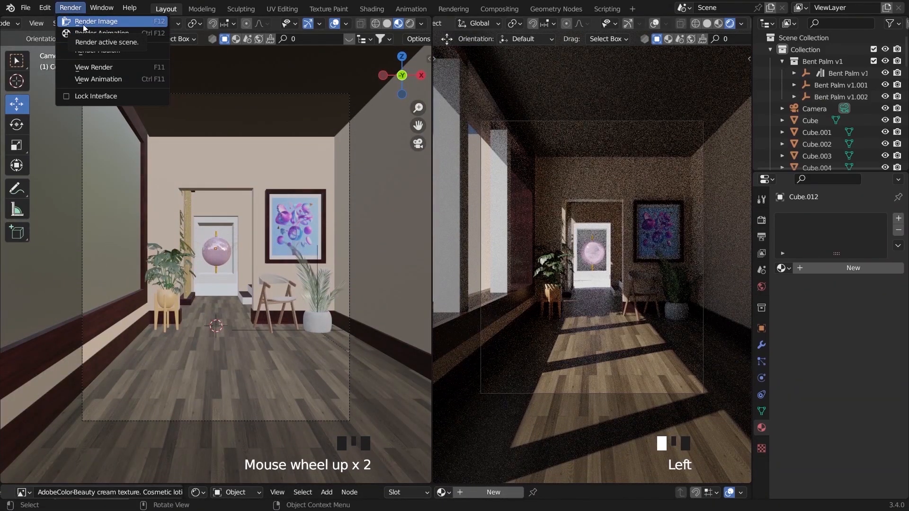
click(84, 21)
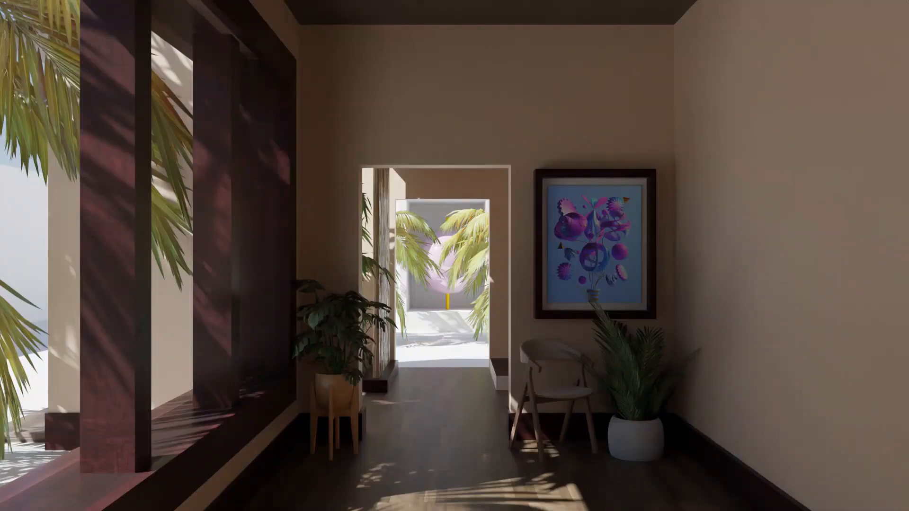